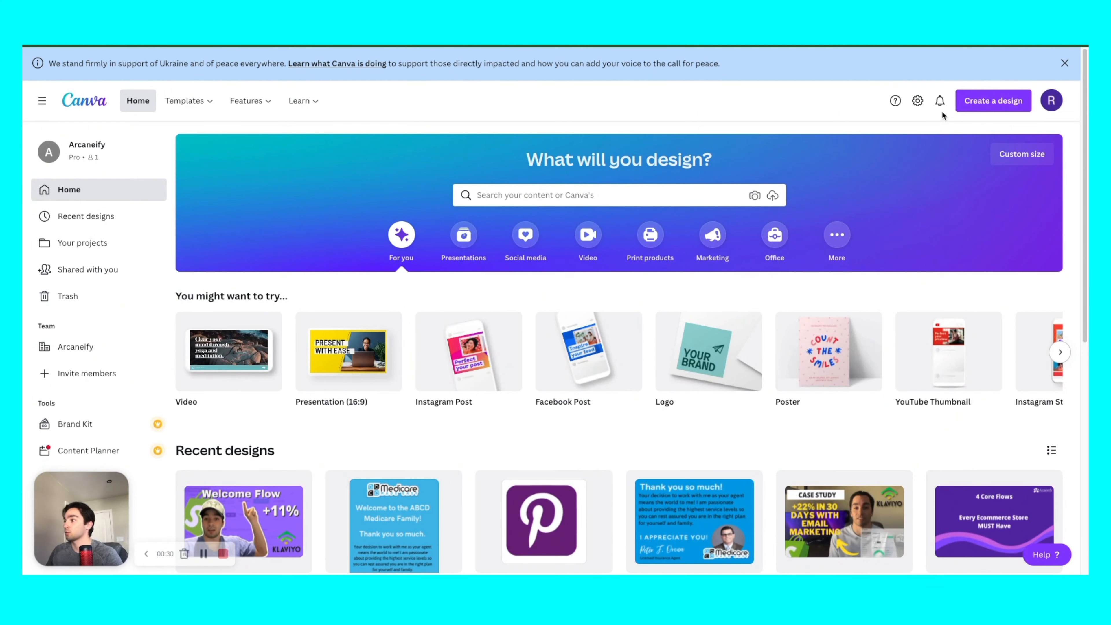
- Create a new custom-size design 1000 px wide and 5000 px high
scroll(983, 107, down, 1)
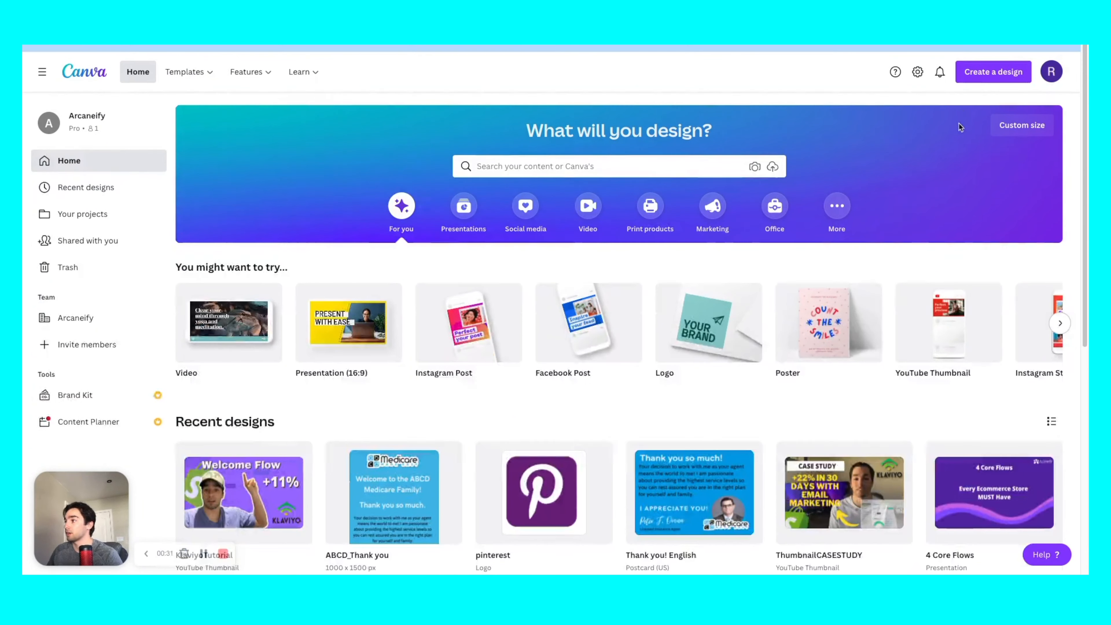
click(978, 74)
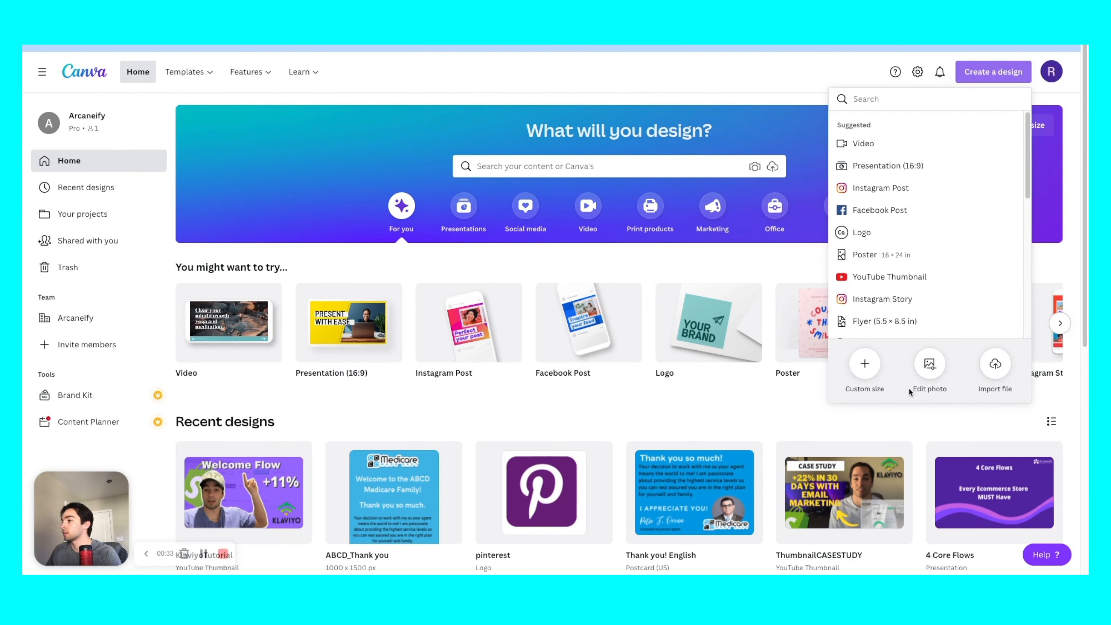
click(868, 367)
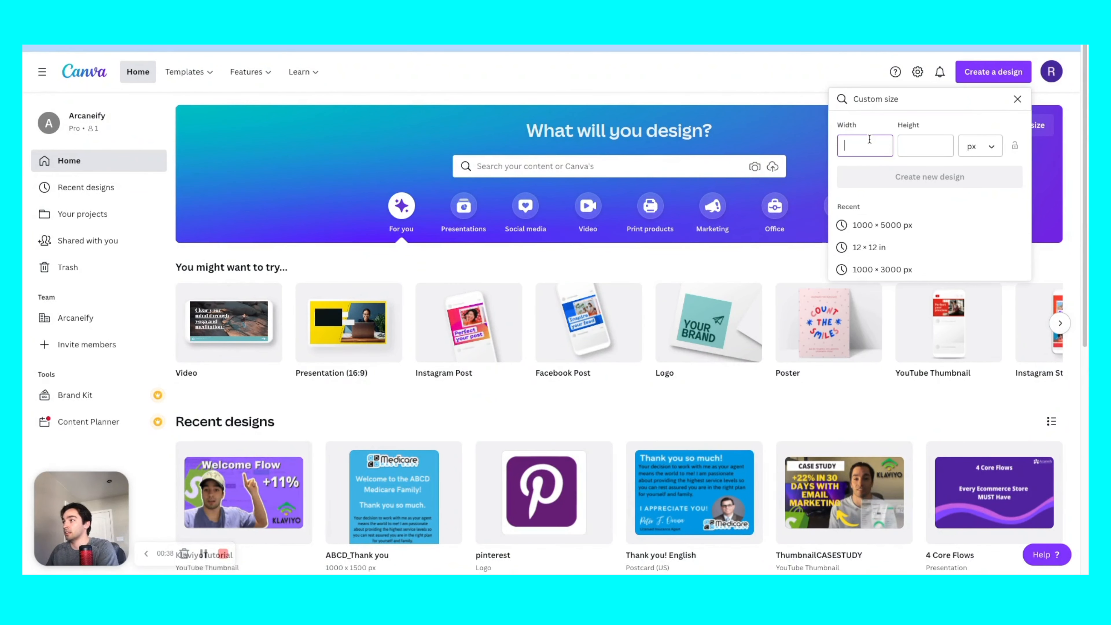
text(1000)
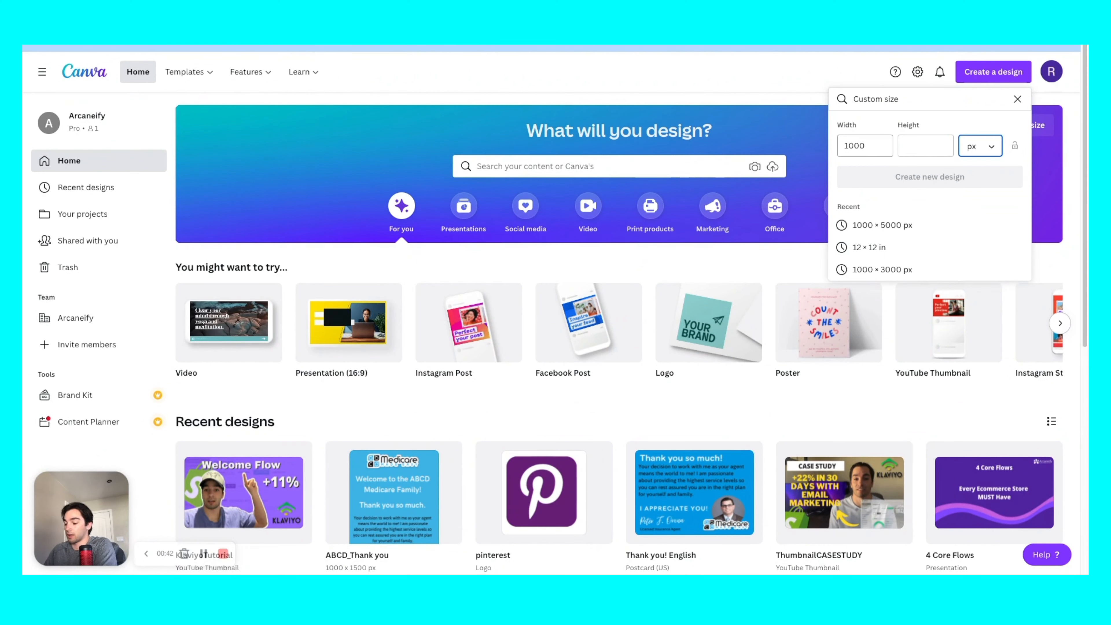
right_click(871, 142)
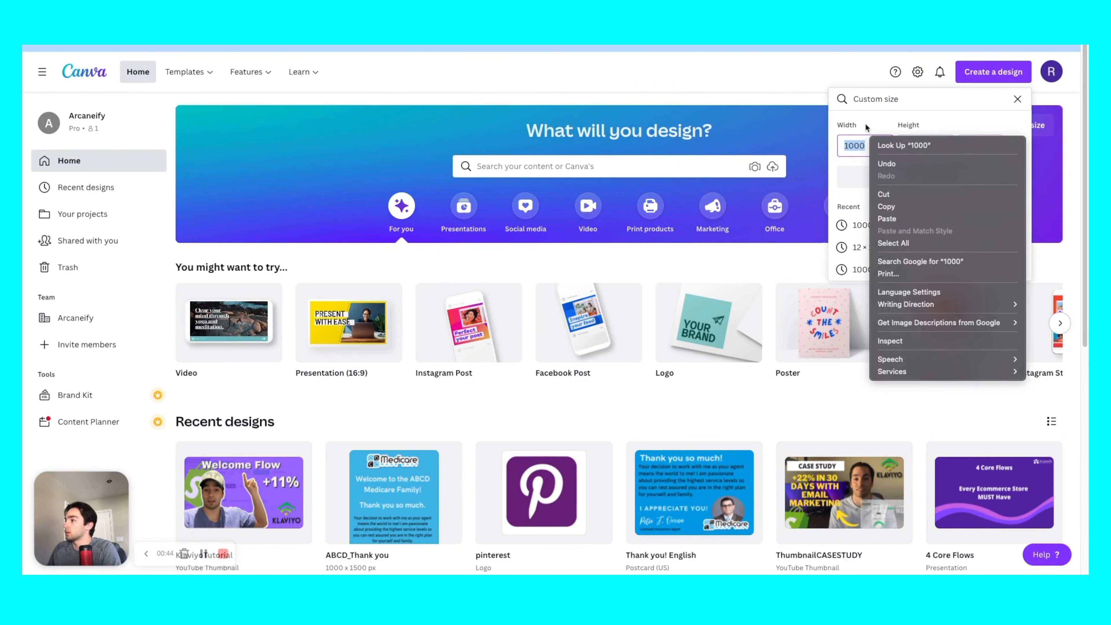
click(927, 144)
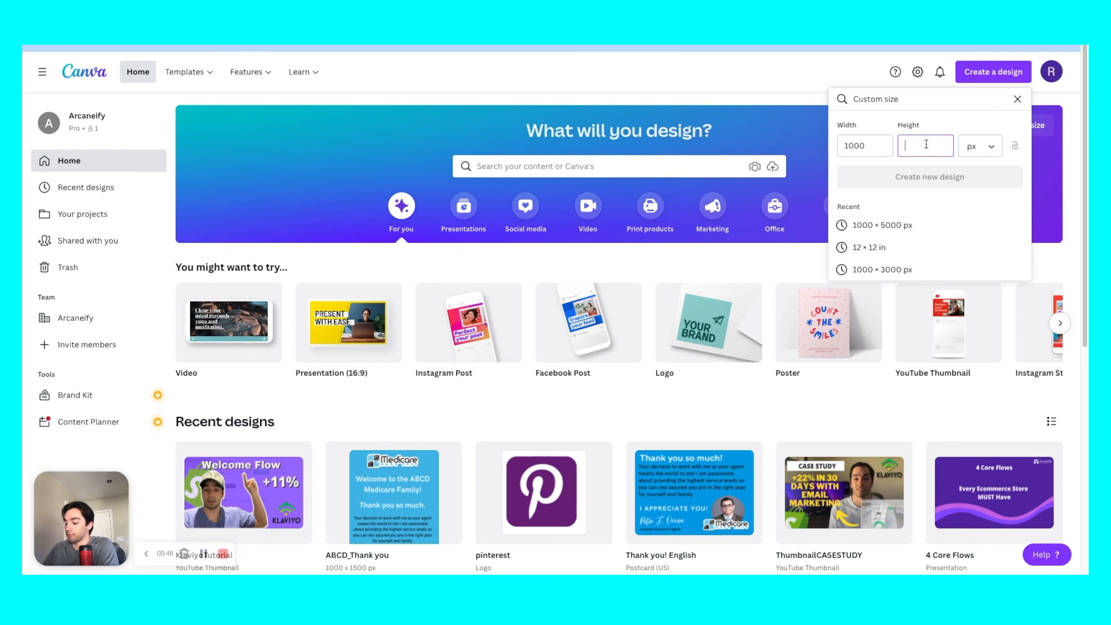
text(5000)
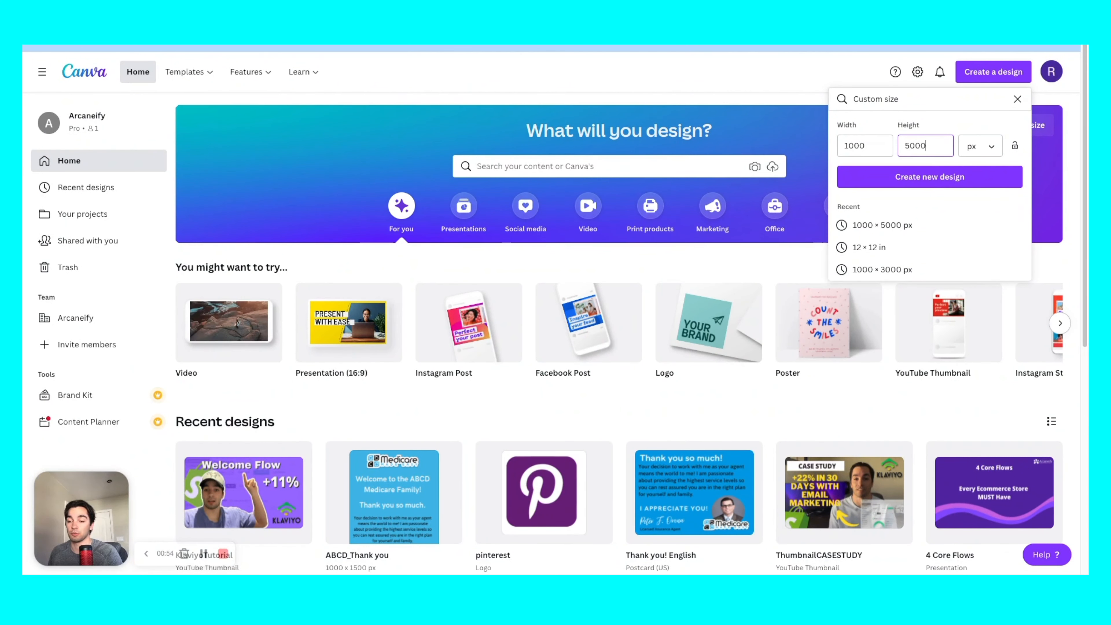
click(939, 178)
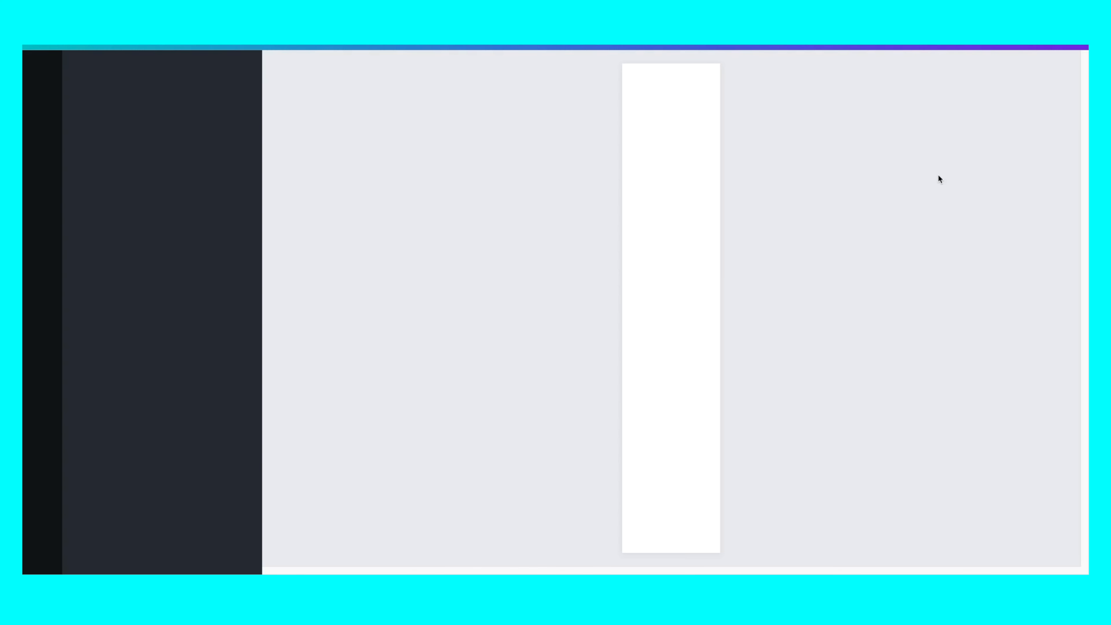
- Set the page background behind the white logo to black
drag(871, 568, 869, 563)
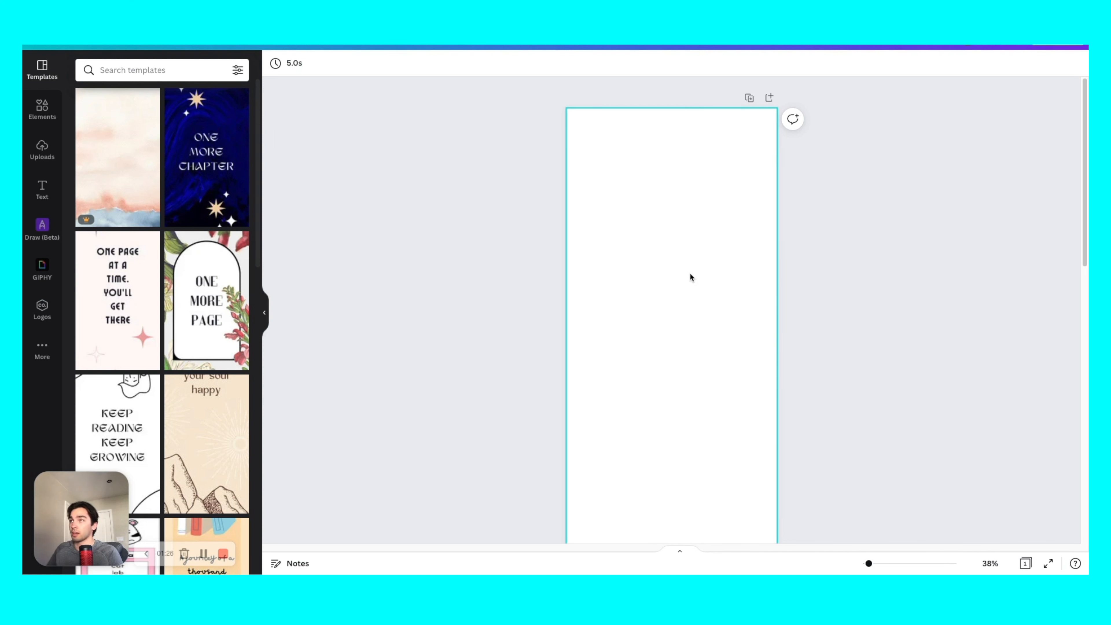
click(671, 129)
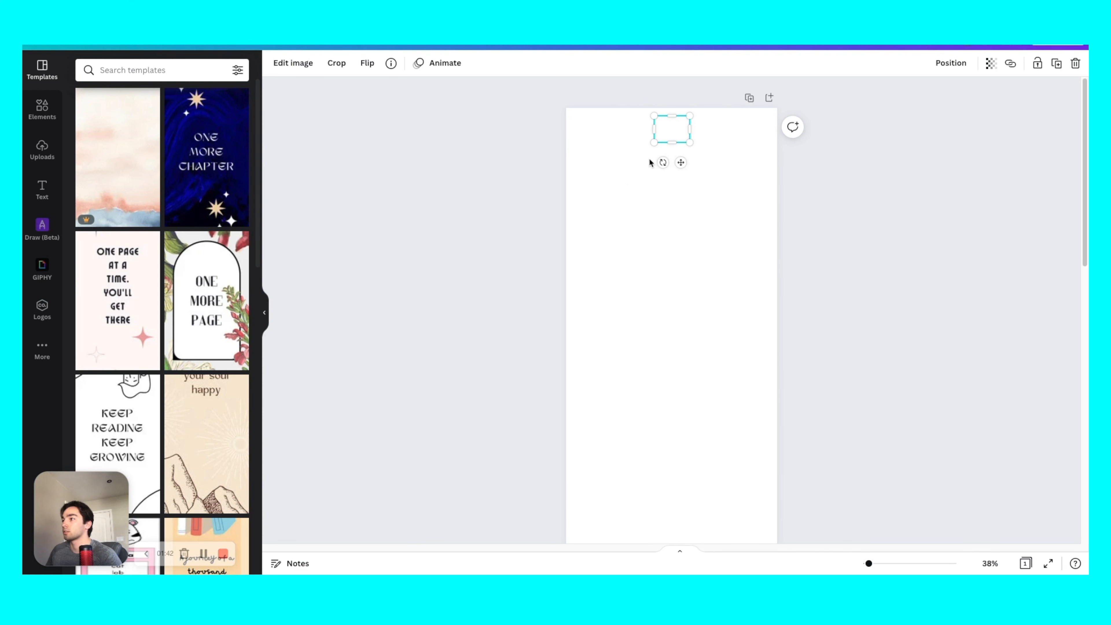
click(612, 186)
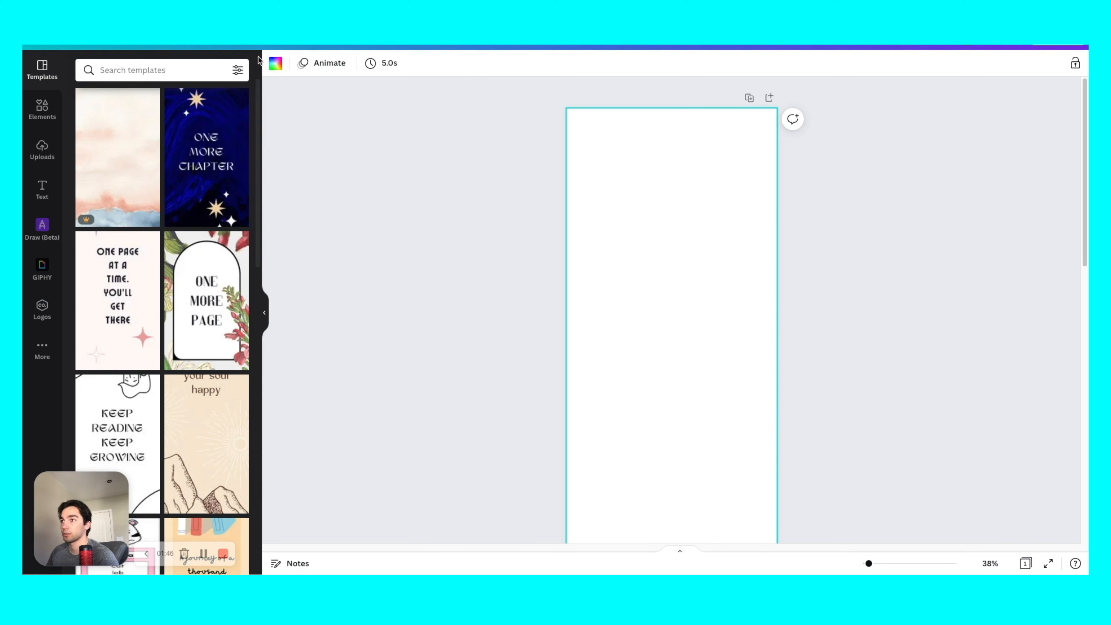
click(276, 63)
click(87, 302)
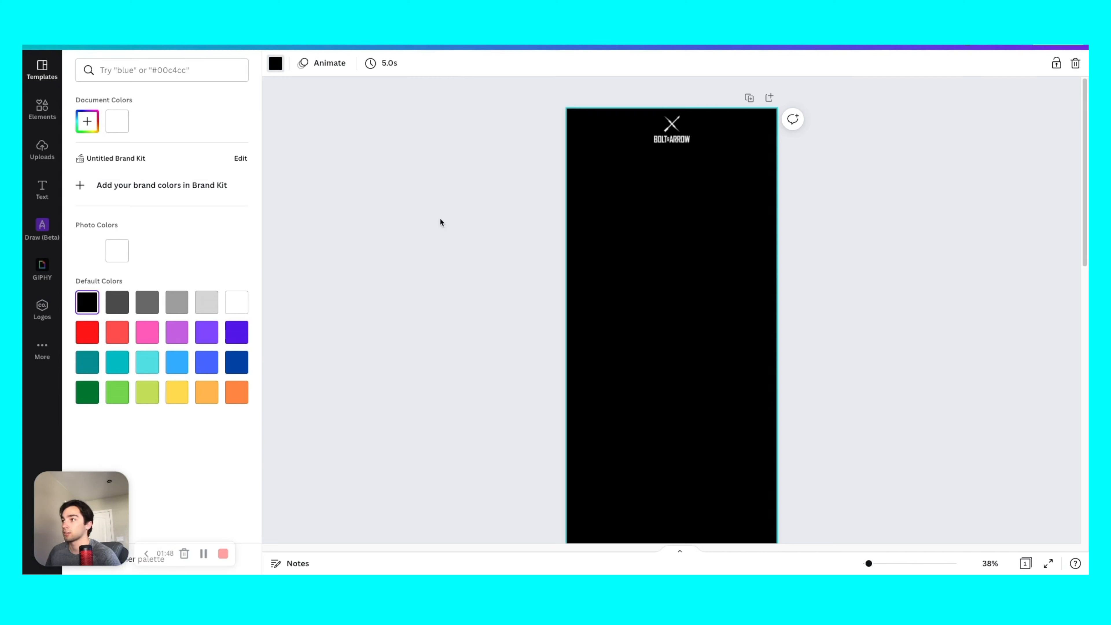
- Nudge the Bolt & Arrow logo into horizontal centre near the page's upper edge
click(704, 137)
drag(874, 570, 875, 569)
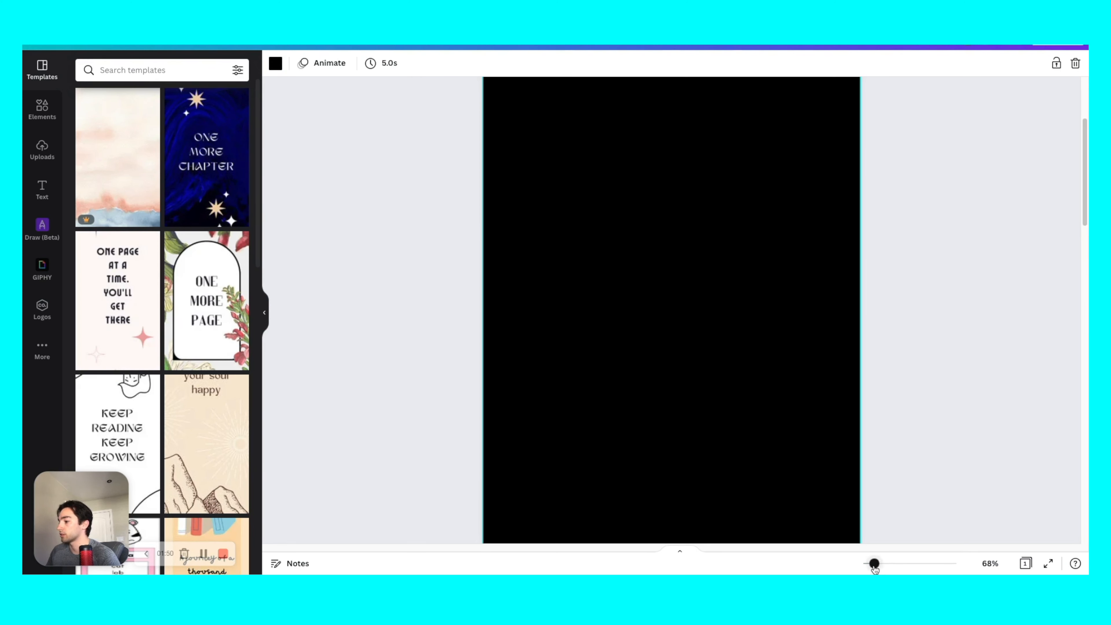
scroll(706, 387, up, 2)
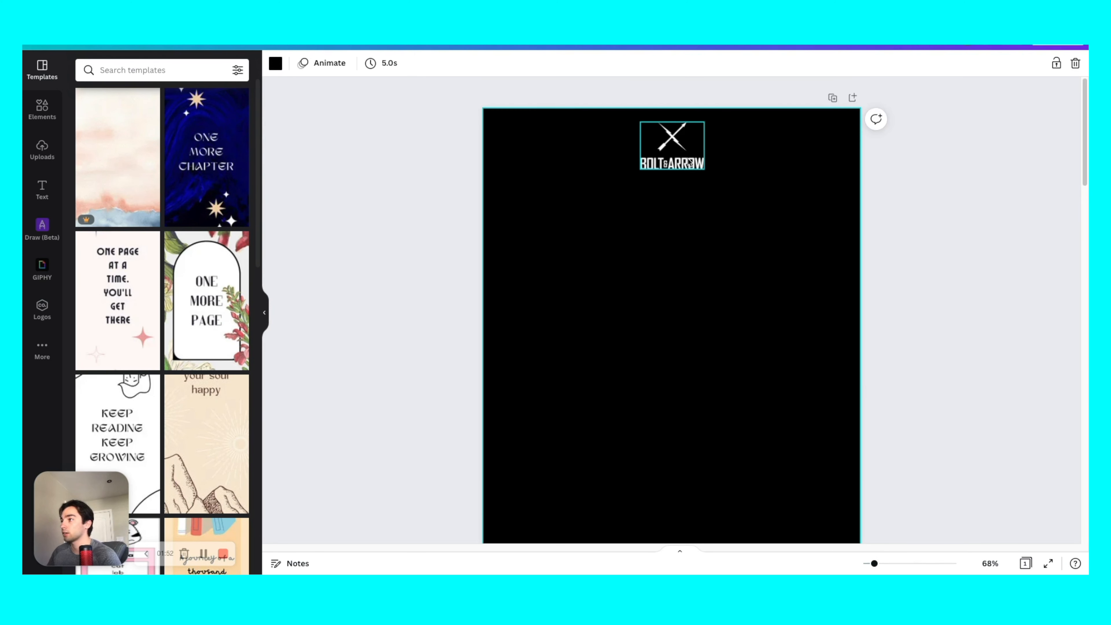
click(674, 158)
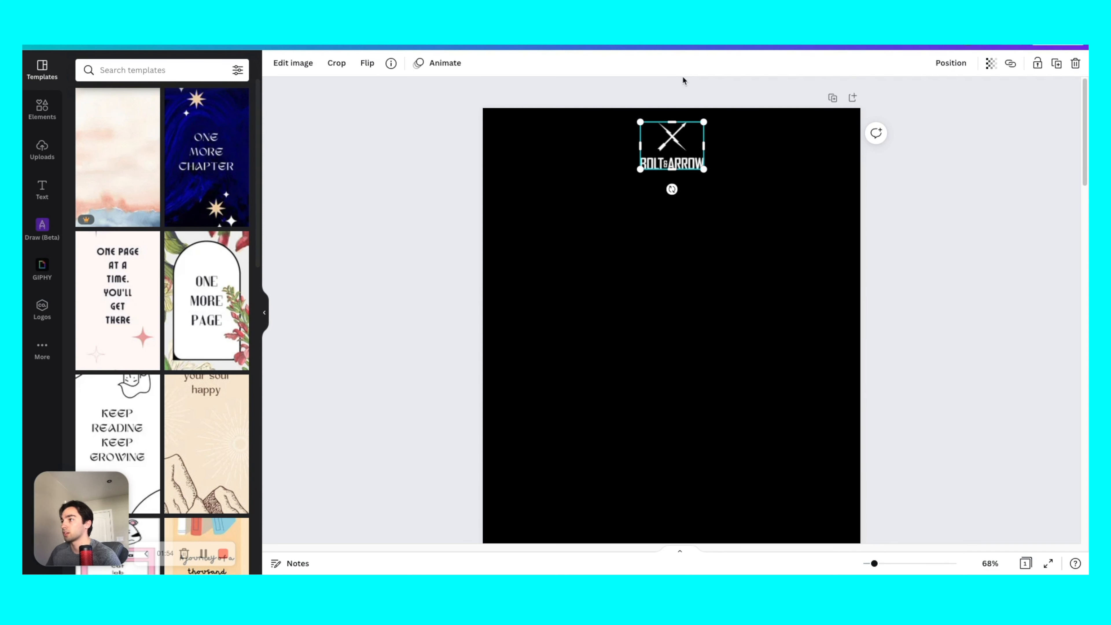
click(591, 98)
drag(676, 141, 674, 139)
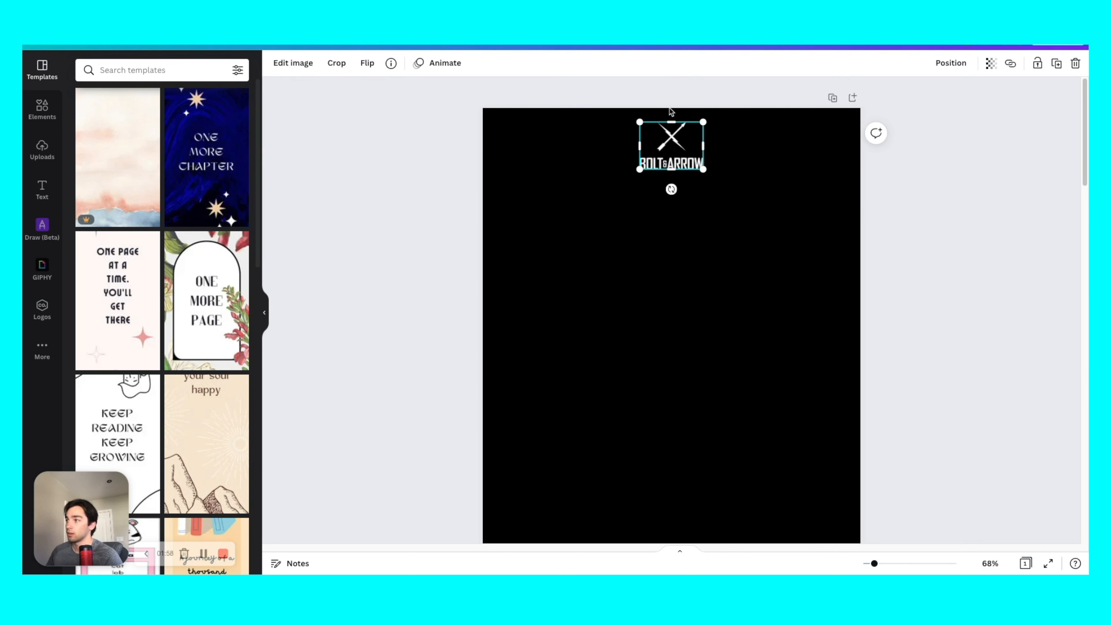
click(506, 195)
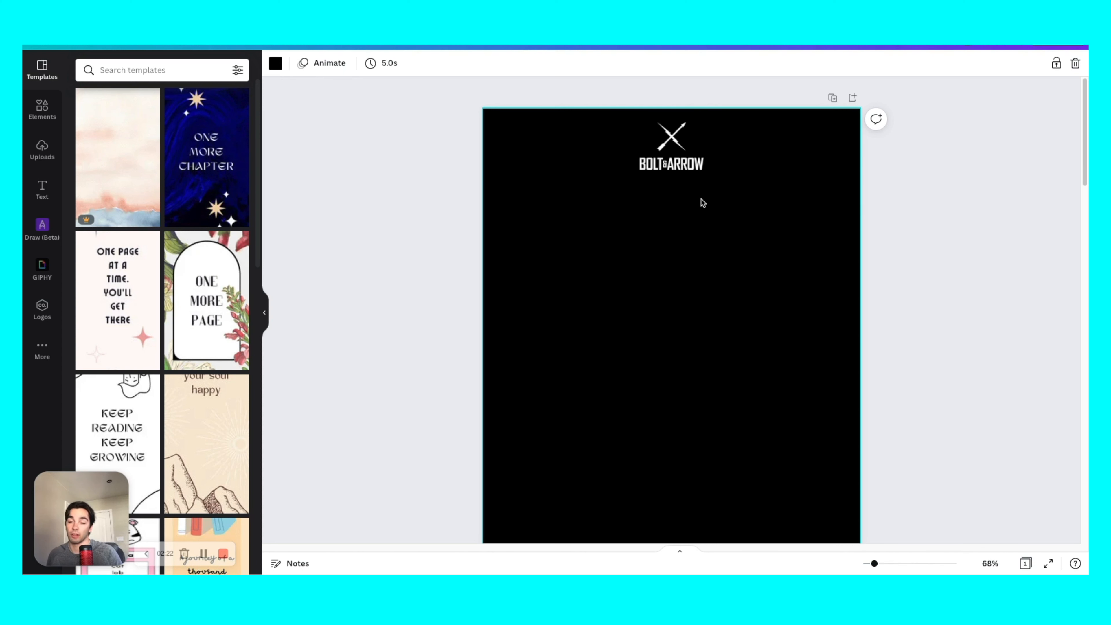
- Add a heading text box to the page and set its font to Horizon
click(40, 188)
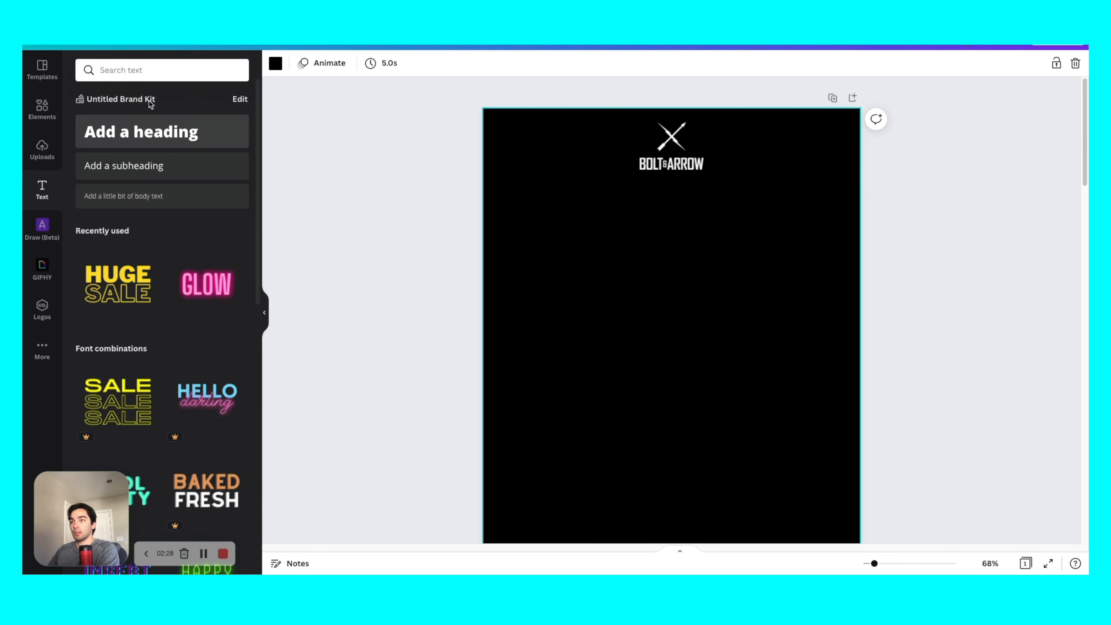
click(124, 131)
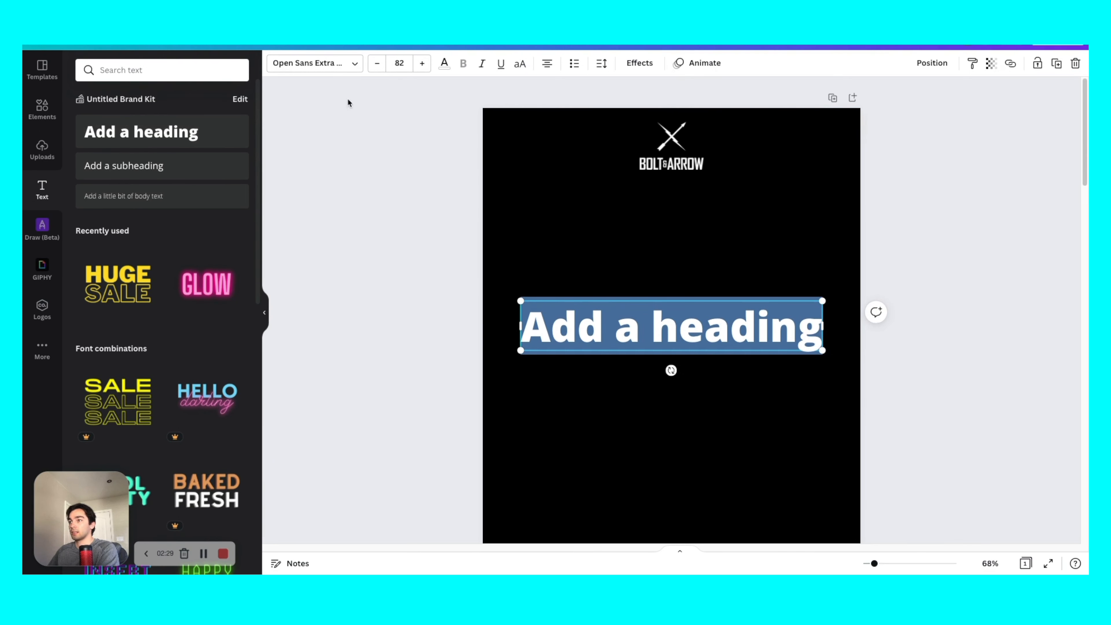
click(340, 68)
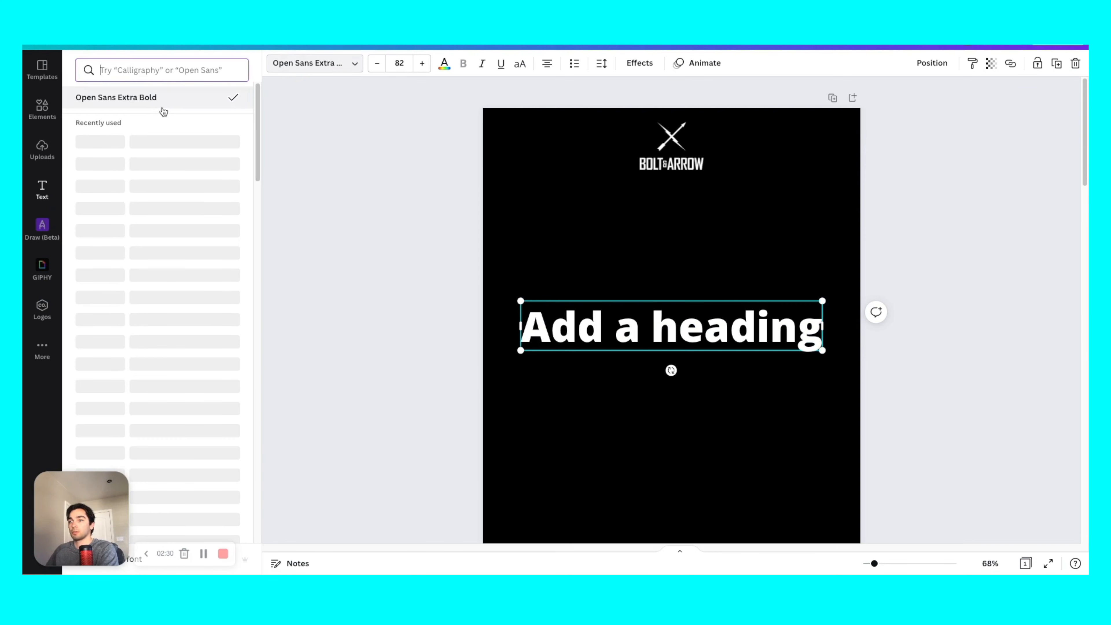
click(172, 70)
text(horizon)
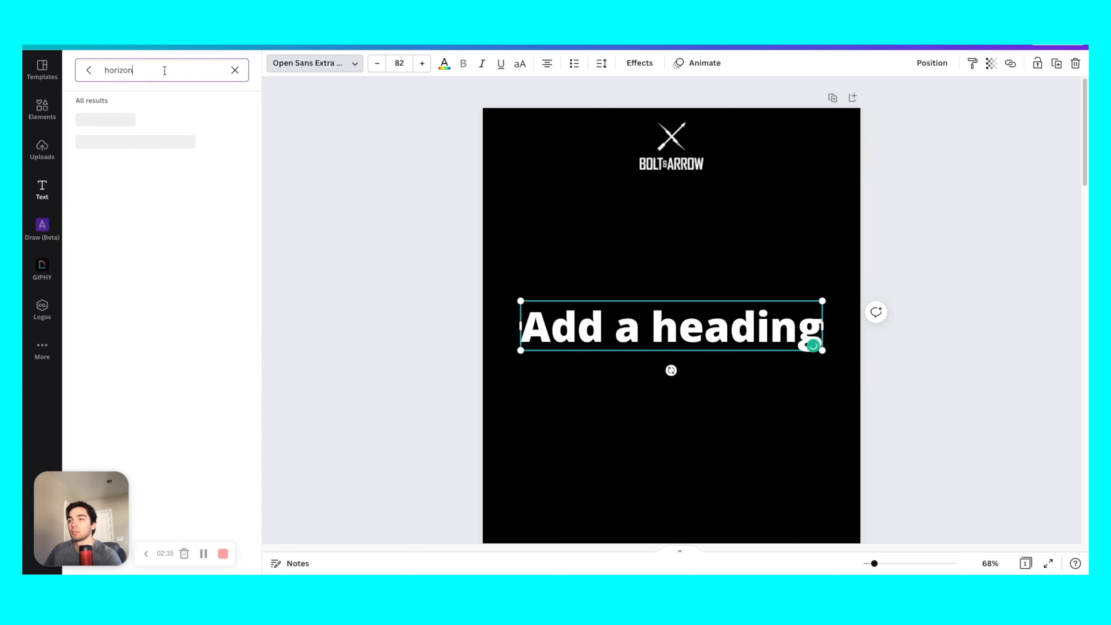
click(134, 120)
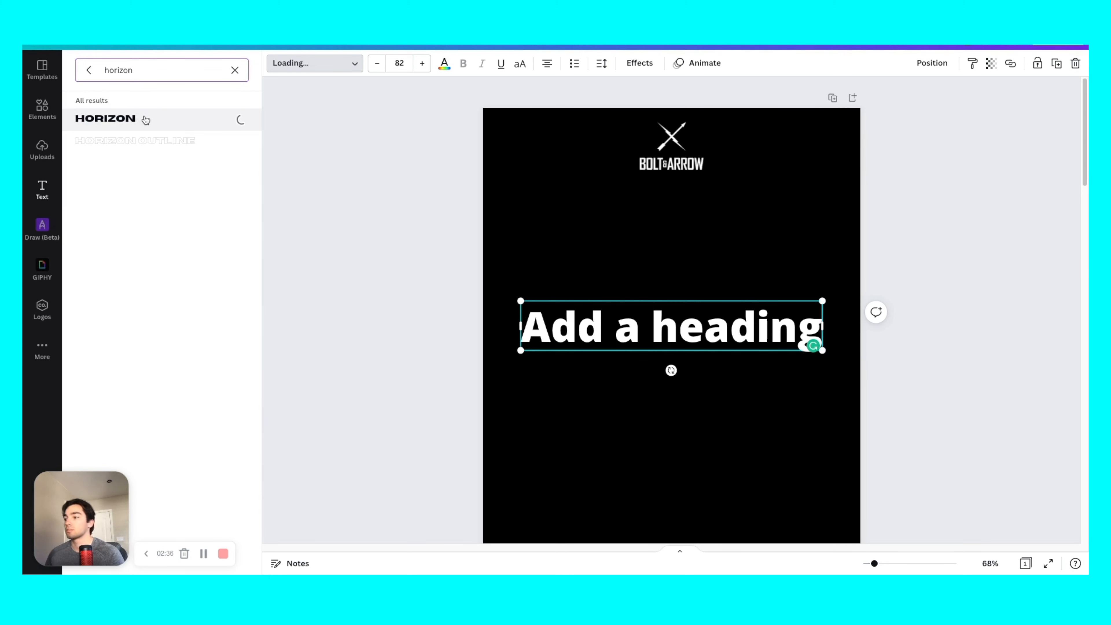
- Replace the heading's placeholder text with "THE WAIT IS OVER..."
click(621, 311)
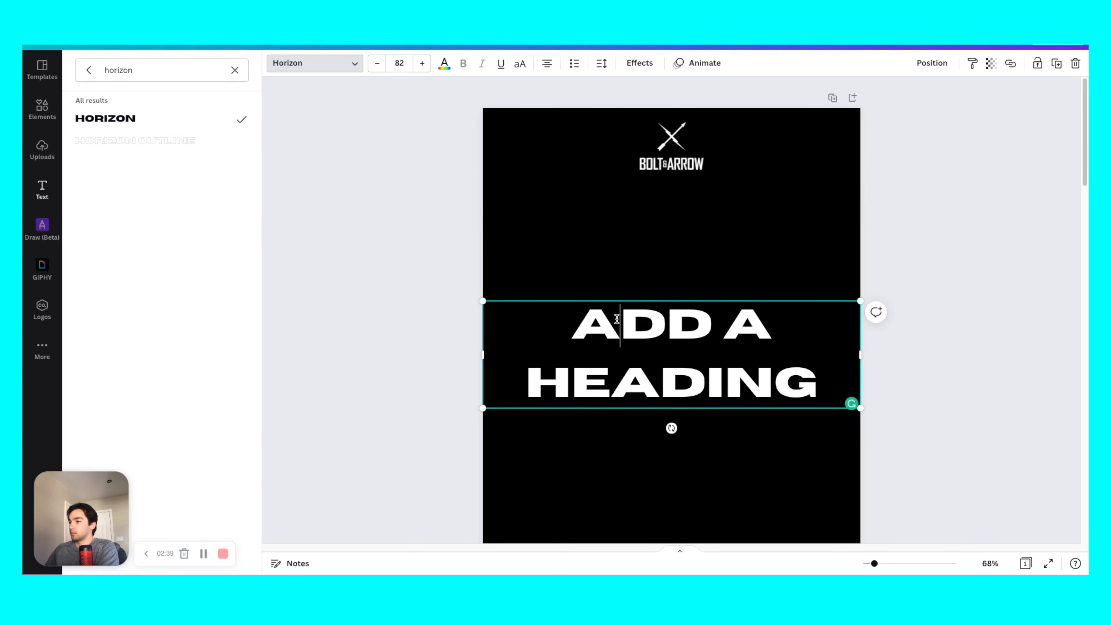
drag(574, 323, 841, 372)
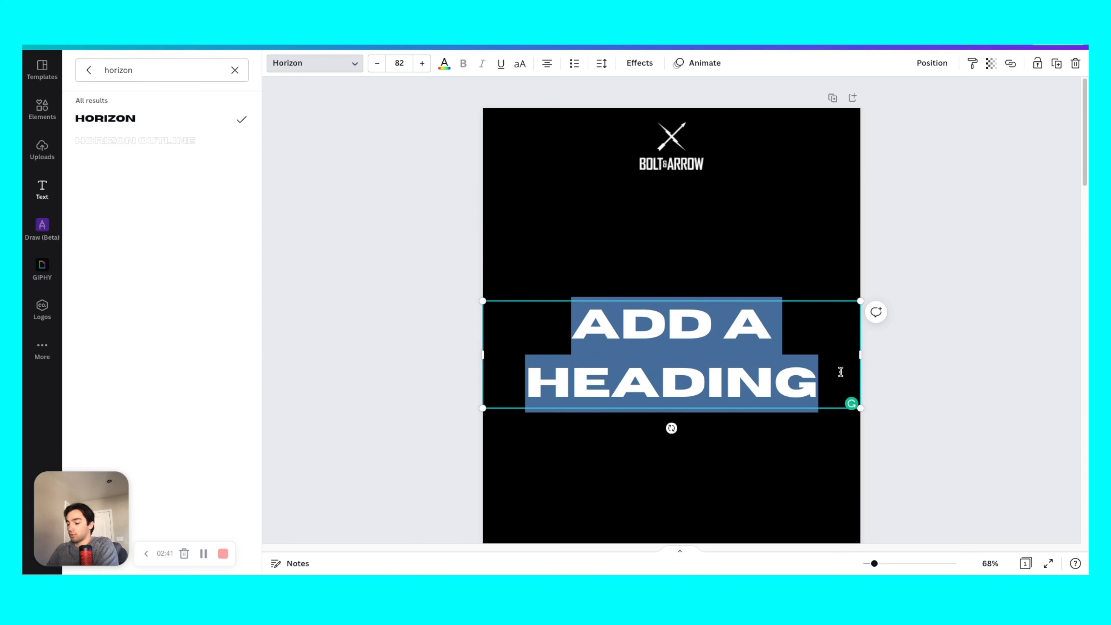
text(WAIT)
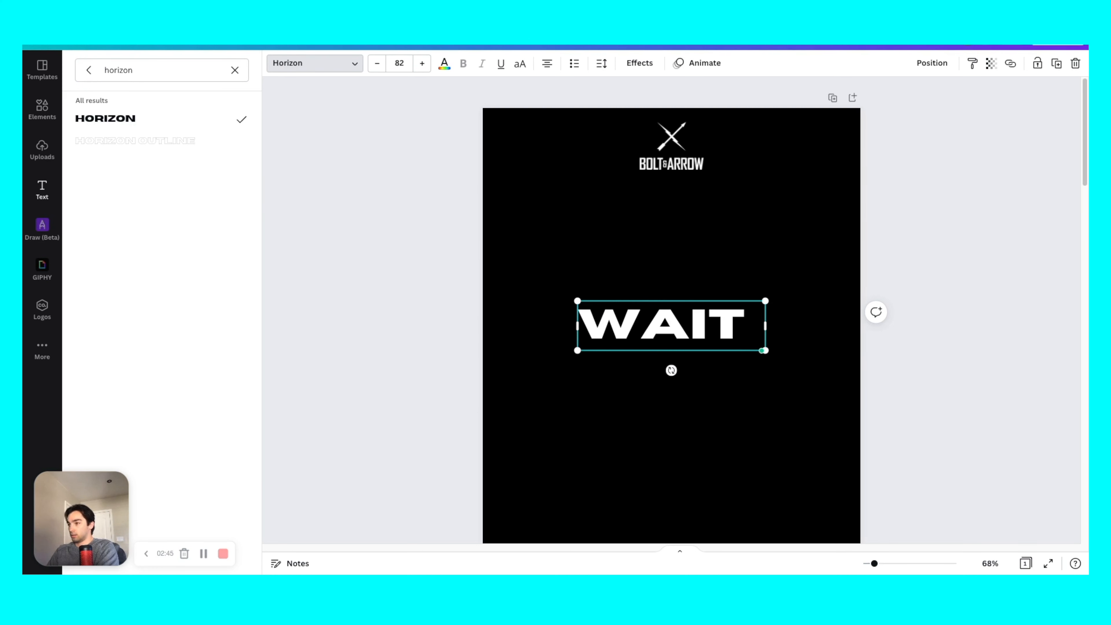
key(BackSpace)
key(BackSpace)
key(BackSpace)
key(BackSpace)
key(BackSpace)
text(THE WAI)
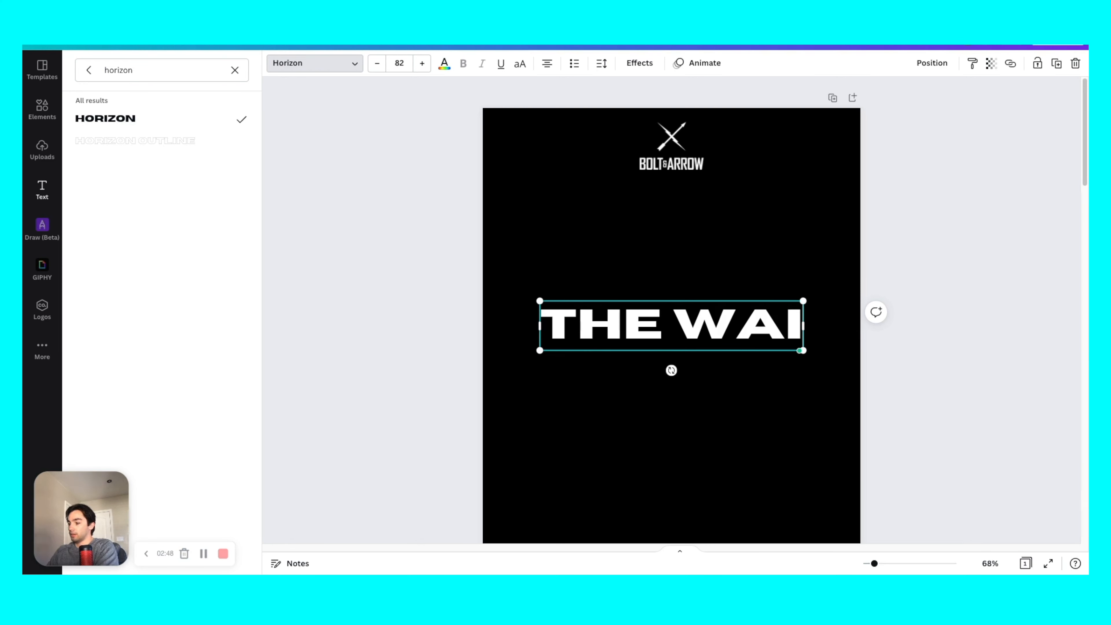
text(T IS OVER...)
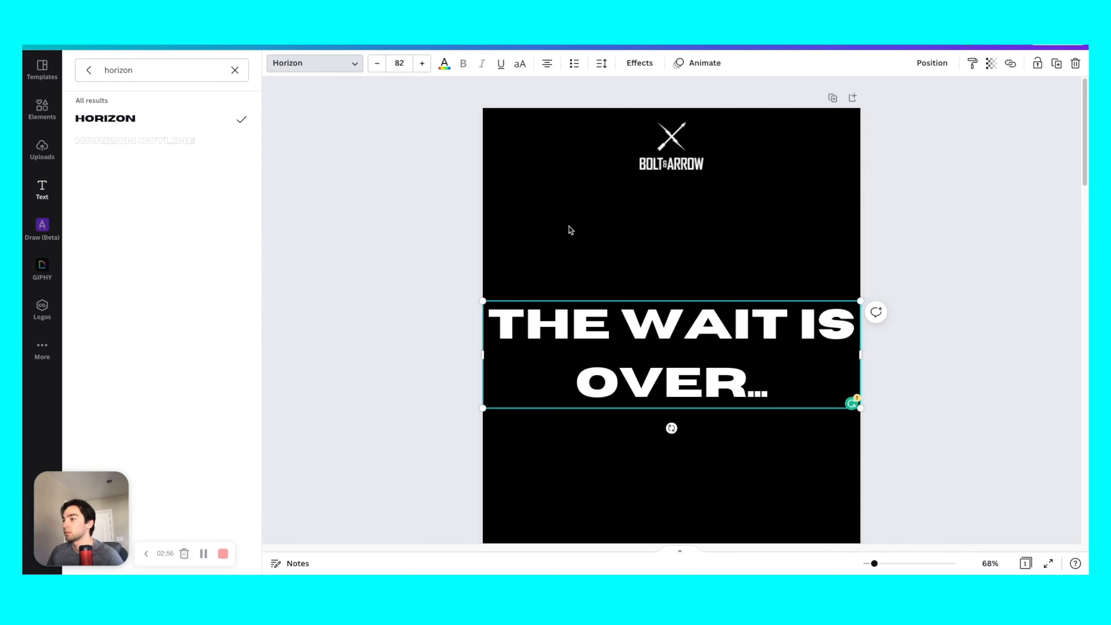
key(Escape)
- Move the heading directly beneath the logo, reduce its font size and narrow its text box from both sides
drag(678, 355, 677, 232)
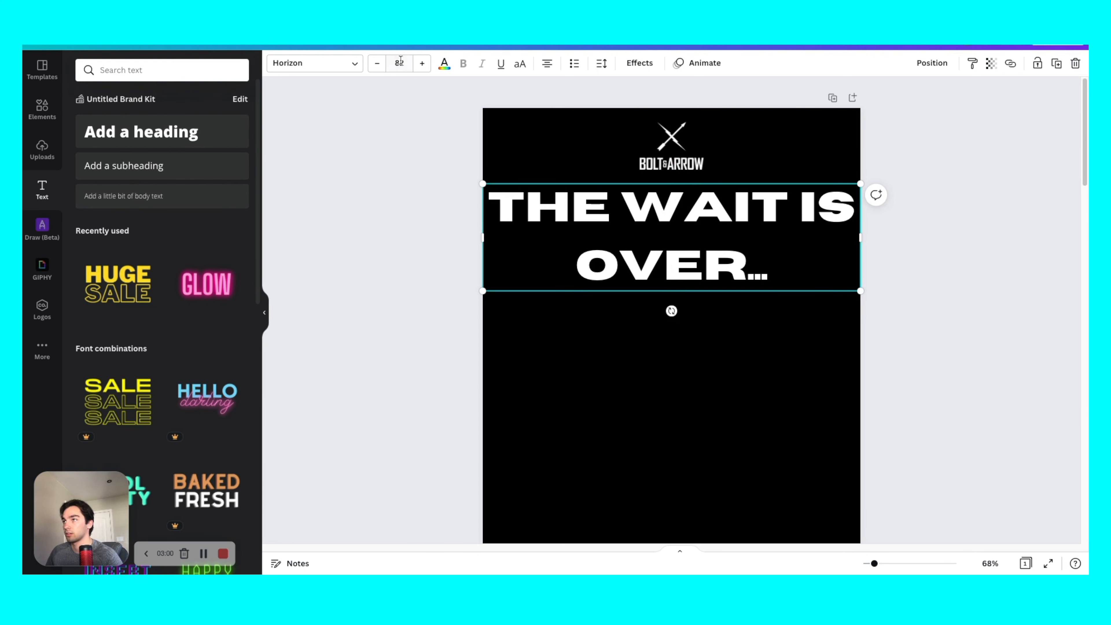
click(377, 64)
double_click(378, 63)
double_click(377, 64)
double_click(377, 63)
double_click(377, 63)
drag(483, 231, 536, 229)
drag(700, 231, 681, 228)
drag(839, 230, 808, 230)
drag(726, 218, 735, 253)
- Set the heading's font size to 68 and fit its text box, centred beneath the logo, around two lines
click(377, 64)
click(377, 64)
click(377, 64)
click(377, 64)
click(377, 64)
drag(526, 228, 534, 226)
drag(817, 224, 808, 224)
drag(689, 202, 689, 205)
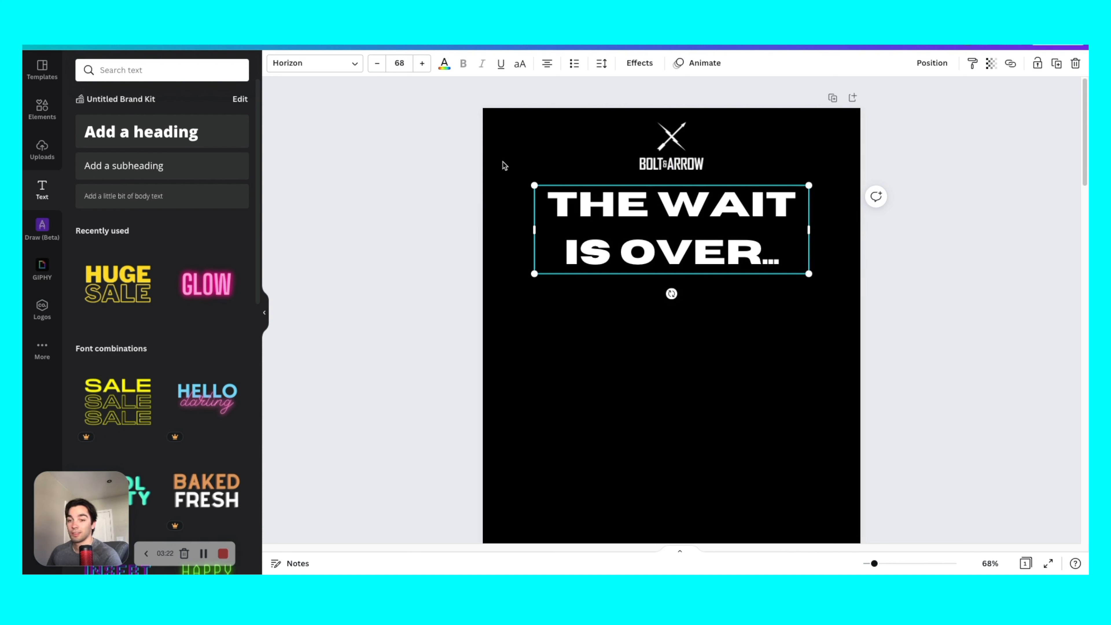
- Paste the copied photo of the soldier with a headset and place it centred over the heading's second line
scroll(656, 280, down, 3)
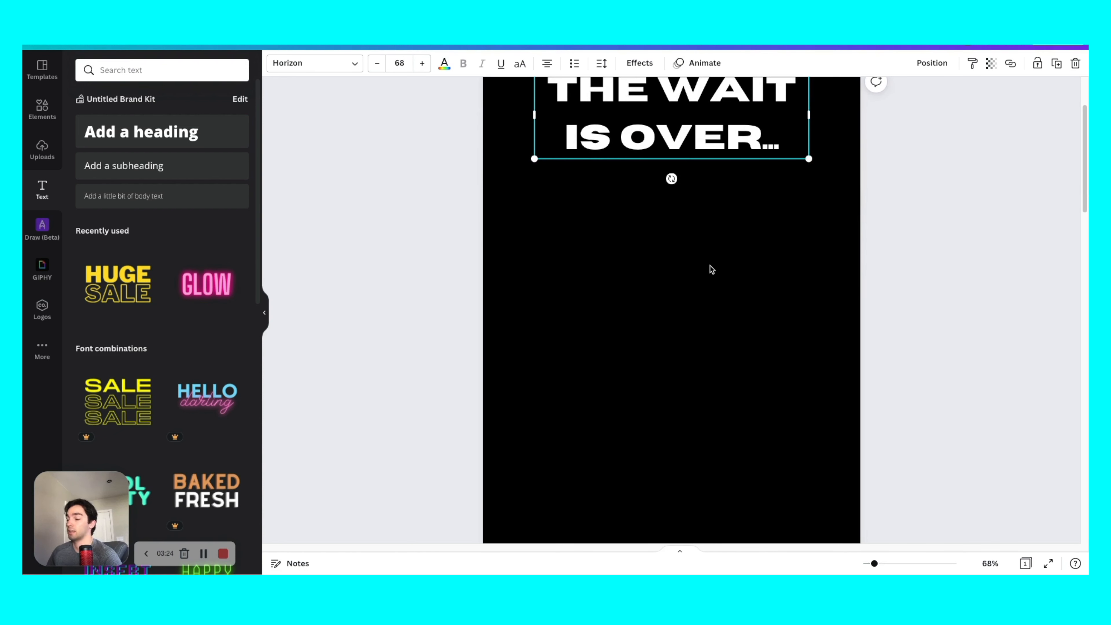
scroll(710, 262, up, 3)
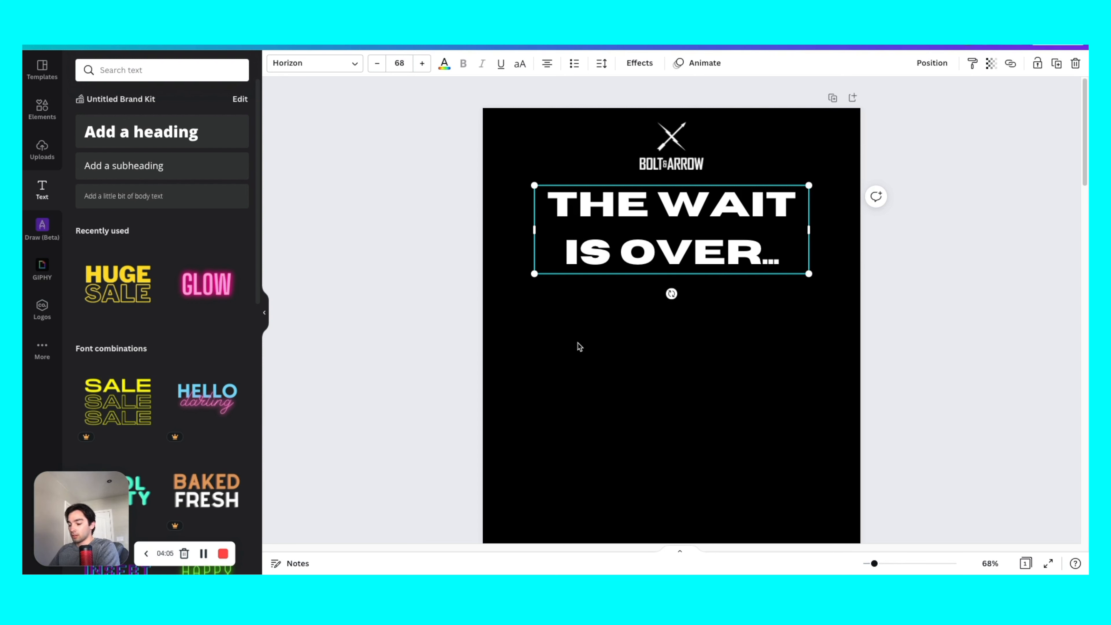
key(ctrl+v)
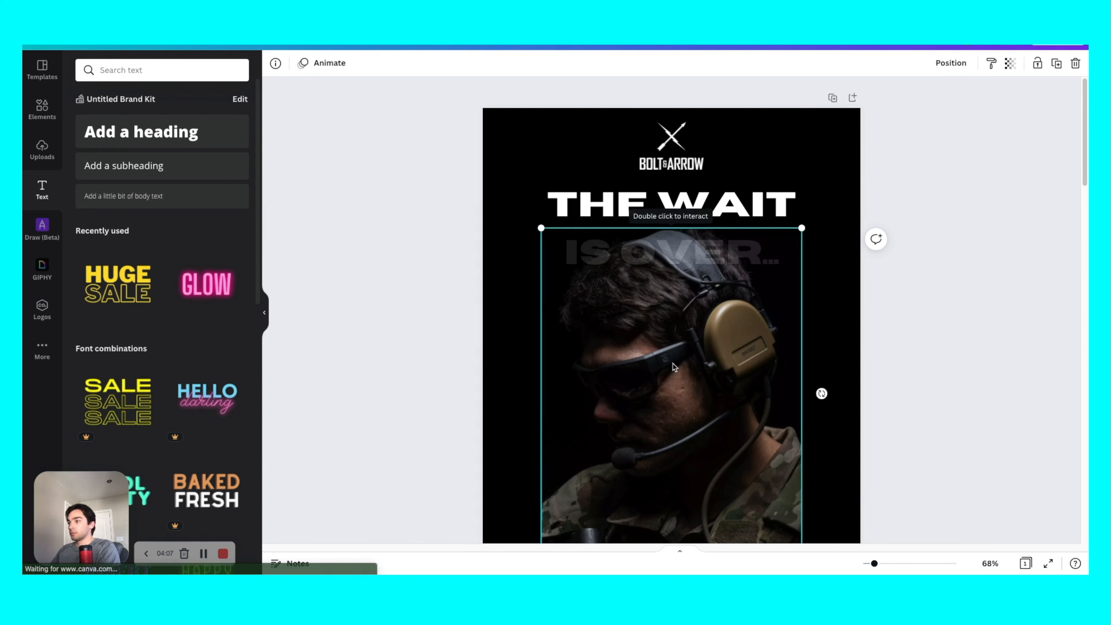
scroll(673, 367, down, 3)
scroll(671, 333, up, 1)
scroll(671, 333, up, 2)
mouse_move(666, 349)
mouse_down()
mouse_move(668, 313)
mouse_move(662, 375)
mouse_move(662, 360)
mouse_up()
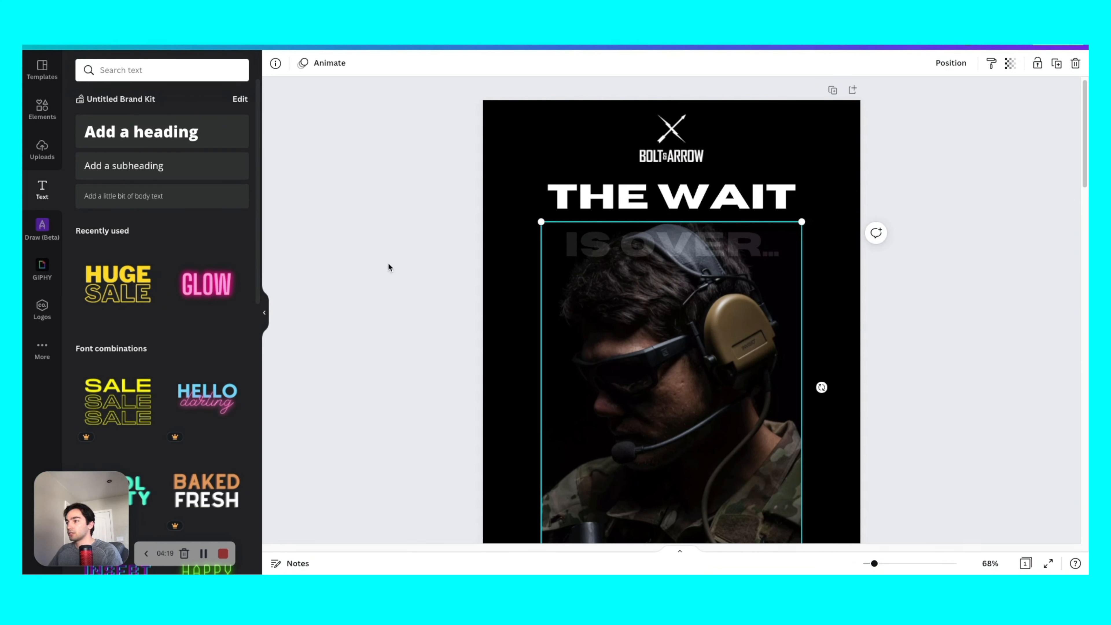
scroll(369, 263, down, 3)
scroll(563, 245, up, 3)
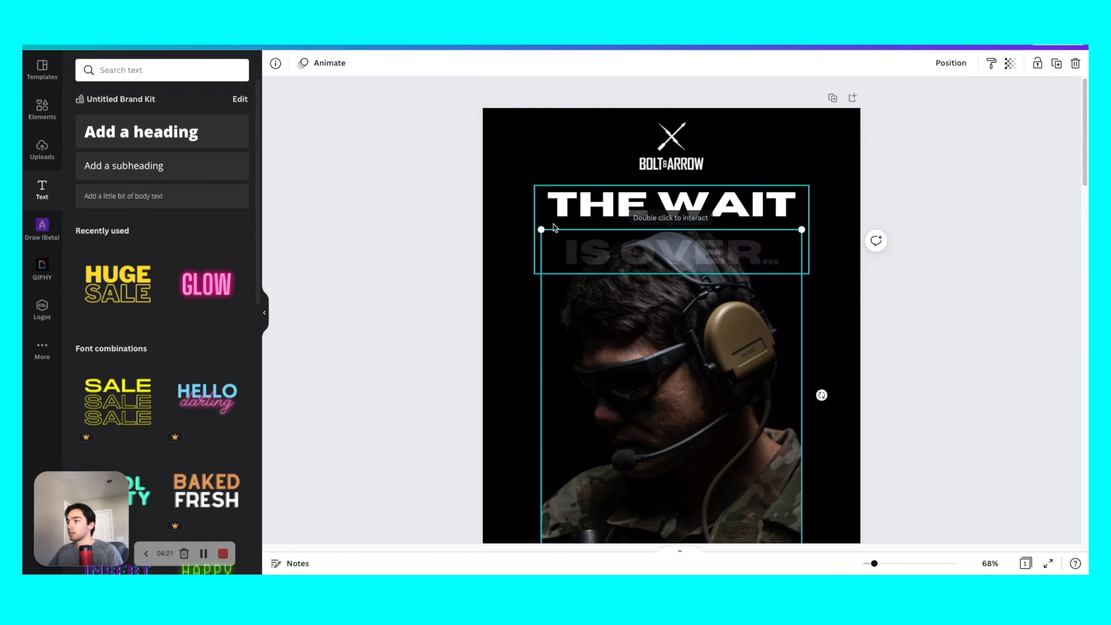
scroll(702, 354, down, 1)
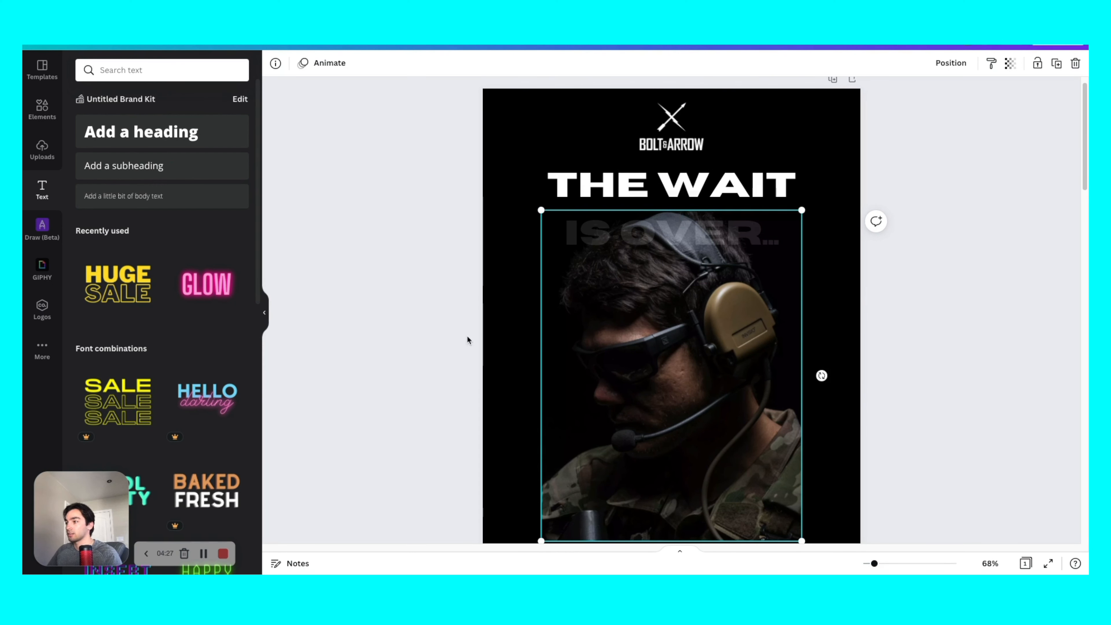
- Shift the heading and the soldier photo slightly lower, keeping the top of the photo overlapping the heading's second line
click(487, 257)
click(615, 190)
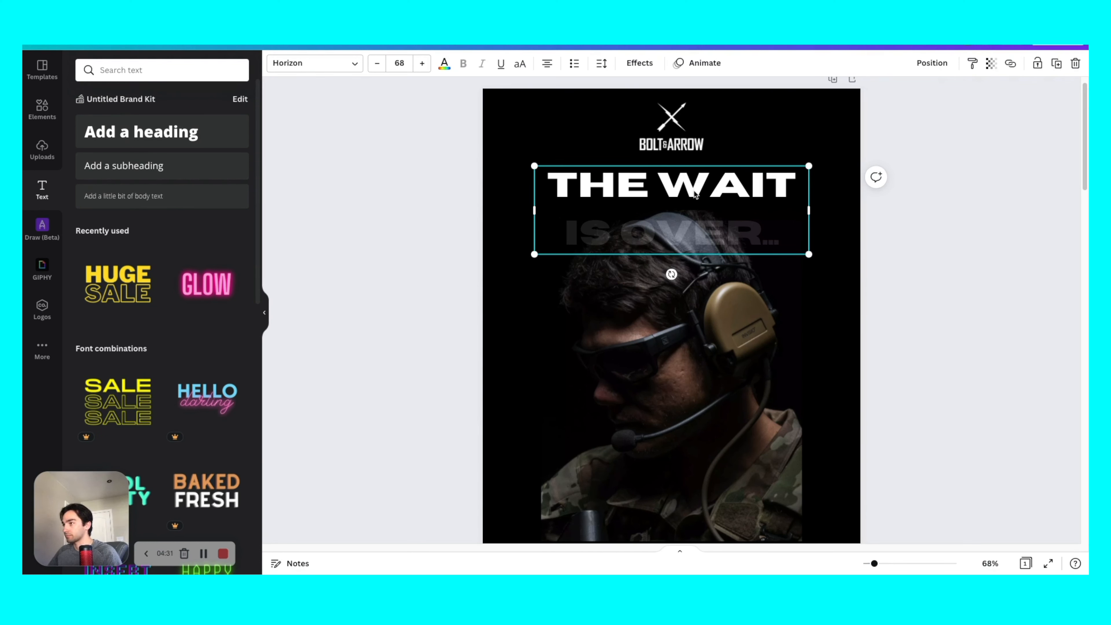
drag(685, 302, 684, 292)
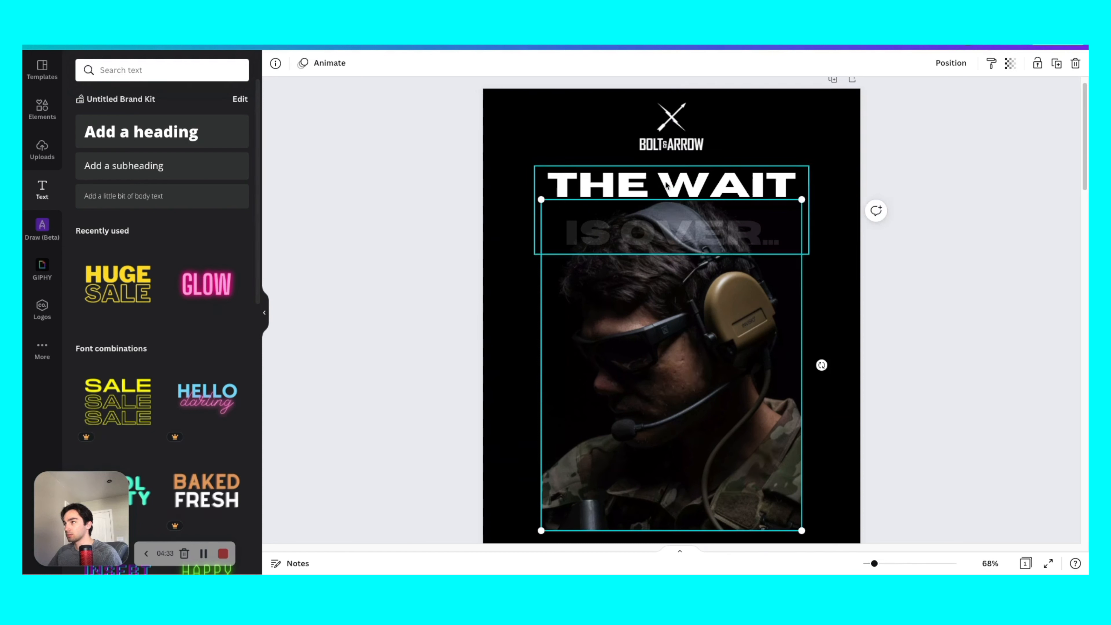
drag(666, 185, 665, 218)
drag(673, 325, 672, 354)
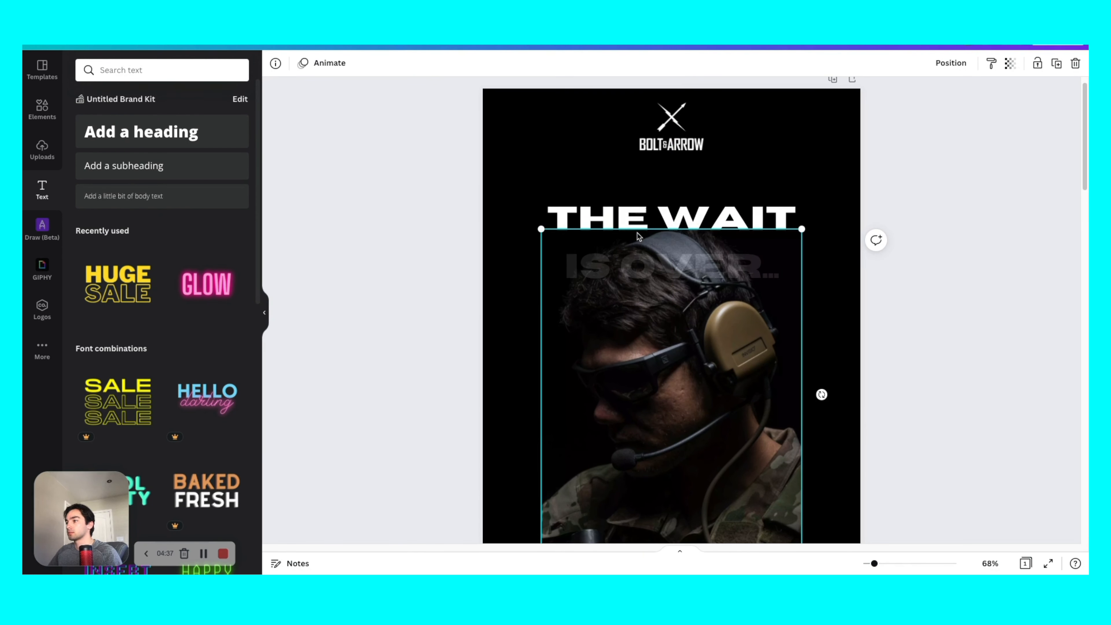
drag(644, 224, 643, 199)
drag(672, 345, 674, 318)
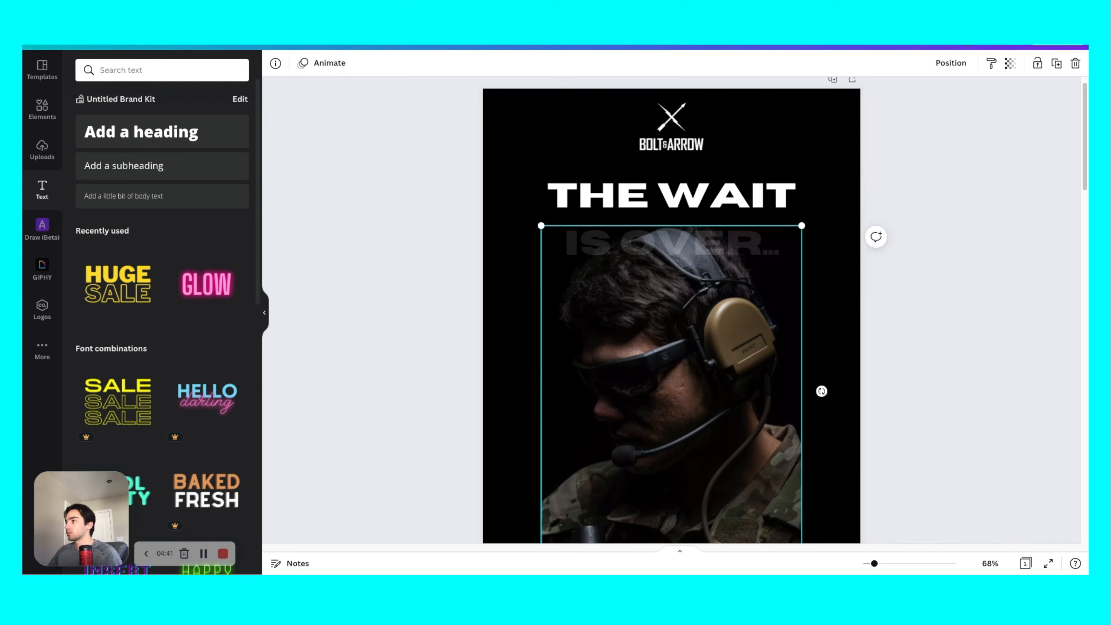
- Send the soldier photo backward so it sits behind the heading
click(934, 69)
click(917, 97)
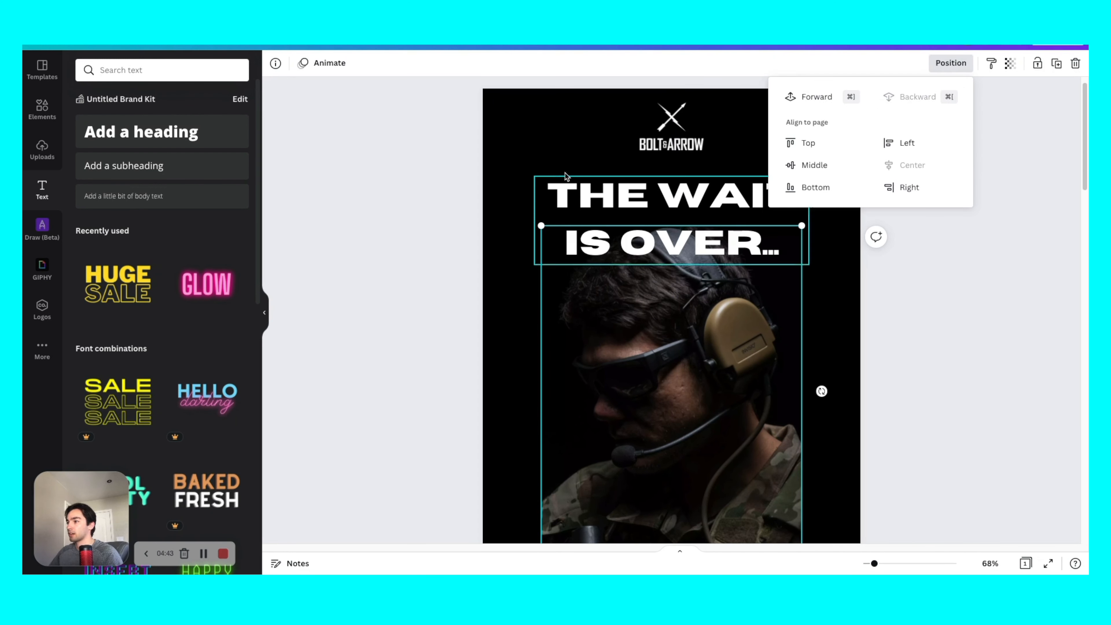
click(563, 184)
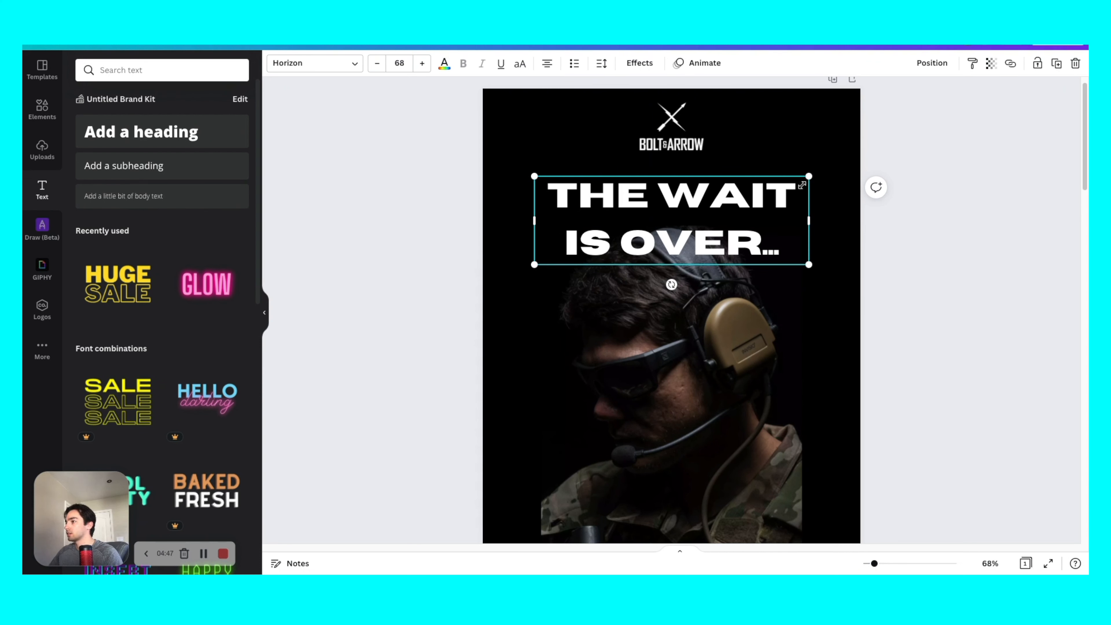
- Reduce the heading's font size to 54 and keep it centred between the logo and the soldier photo
click(376, 63)
click(377, 64)
click(376, 63)
click(377, 63)
click(375, 63)
click(375, 63)
click(375, 64)
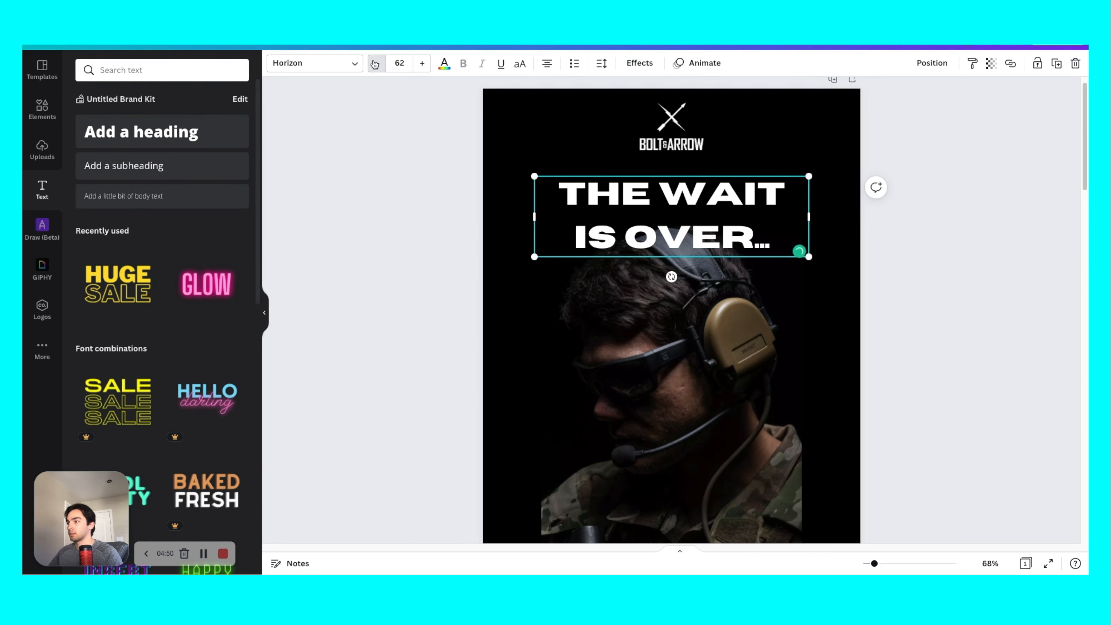
click(375, 63)
click(375, 64)
click(375, 63)
click(375, 64)
click(375, 64)
click(376, 64)
click(375, 63)
click(415, 223)
click(678, 197)
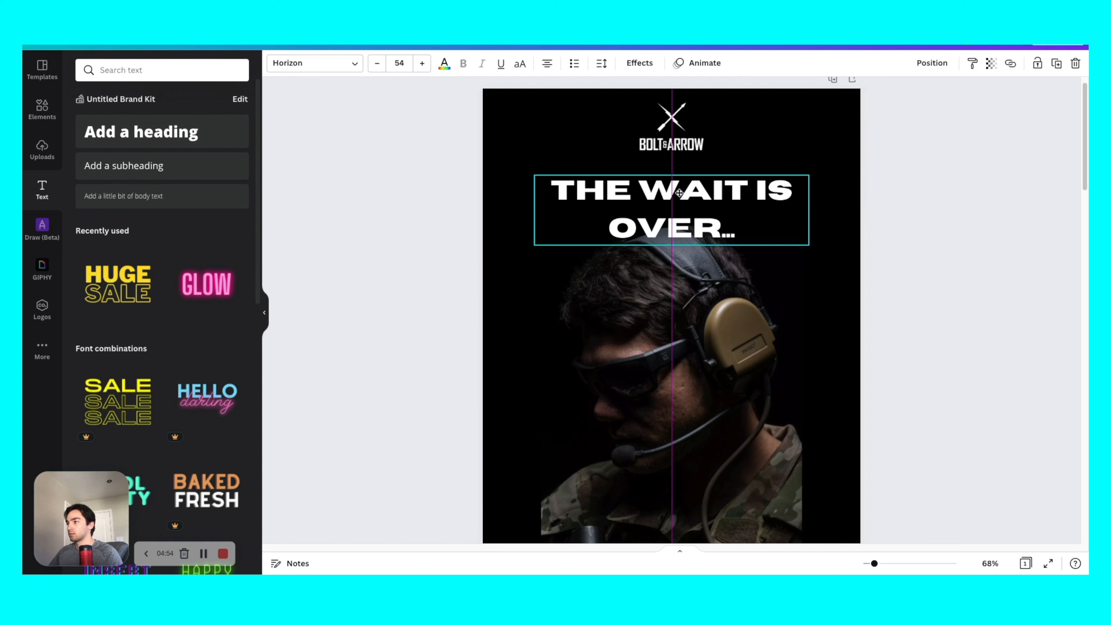
drag(652, 304, 651, 304)
click(673, 200)
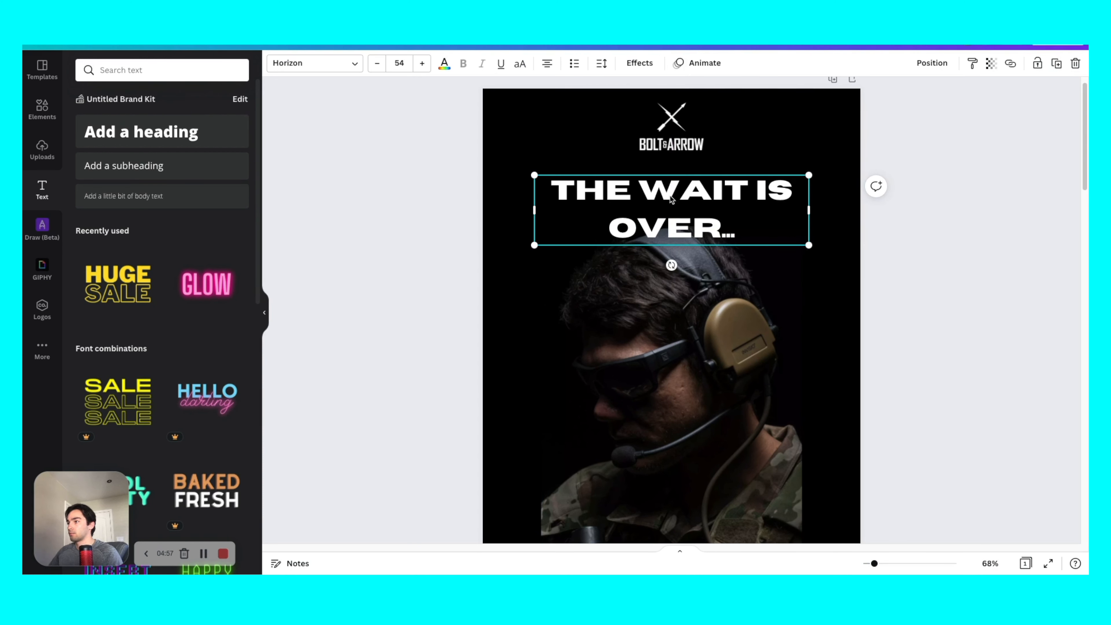
- Set the heading's transparency to 70
click(992, 64)
drag(983, 109, 955, 113)
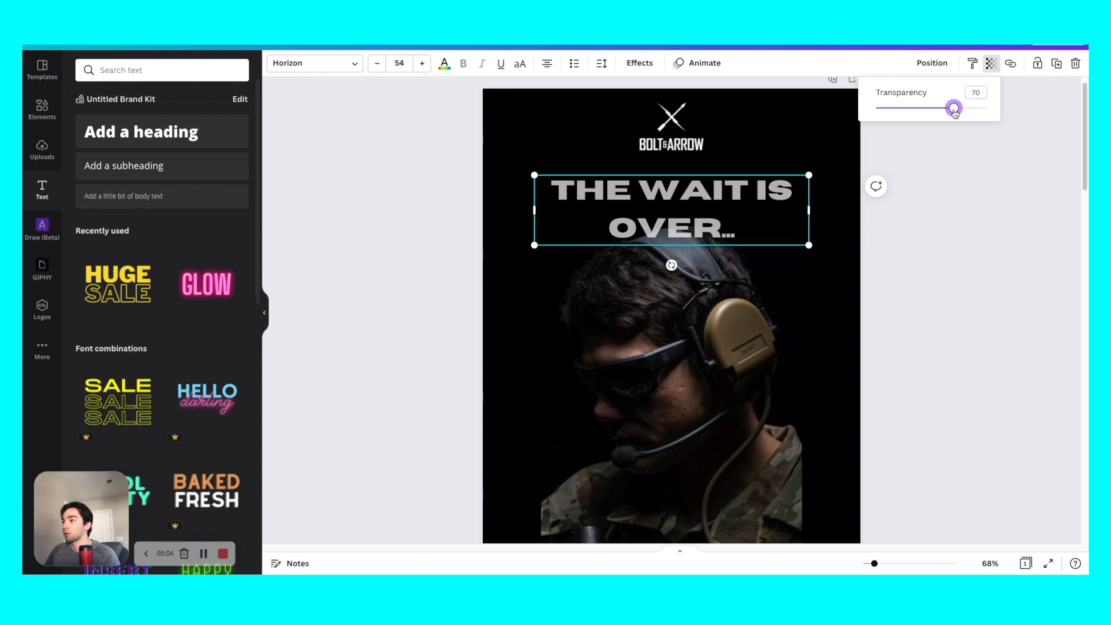
click(787, 138)
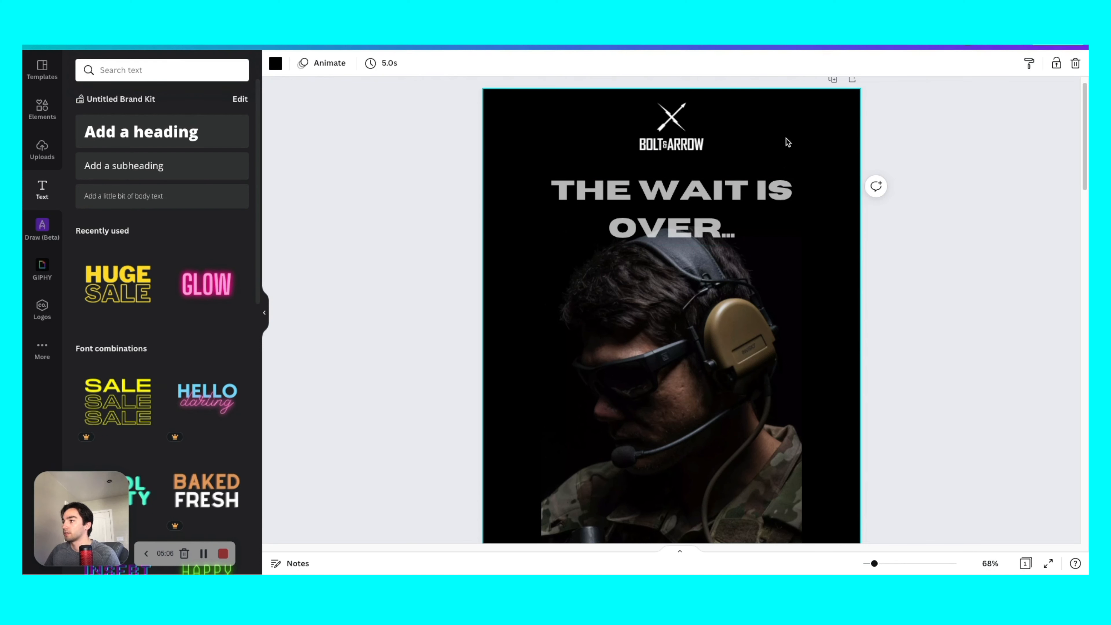
- Duplicate the heading onto the lower part of the soldier photo and change the copy's text to "THE DEFENDER SERIES"
scroll(709, 326, down, 5)
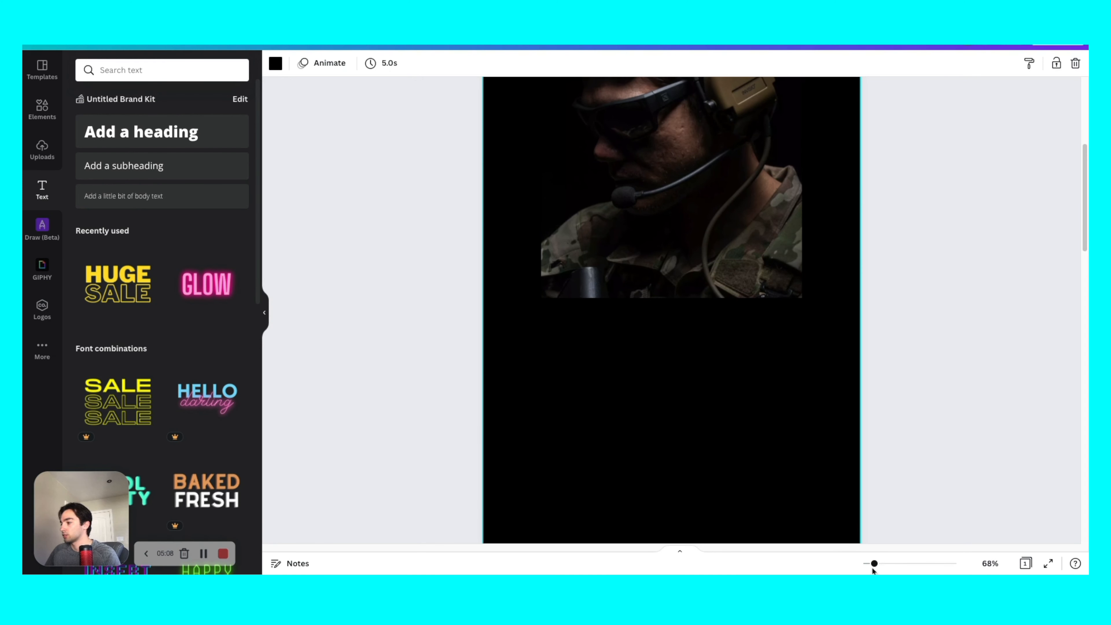
drag(874, 565, 867, 563)
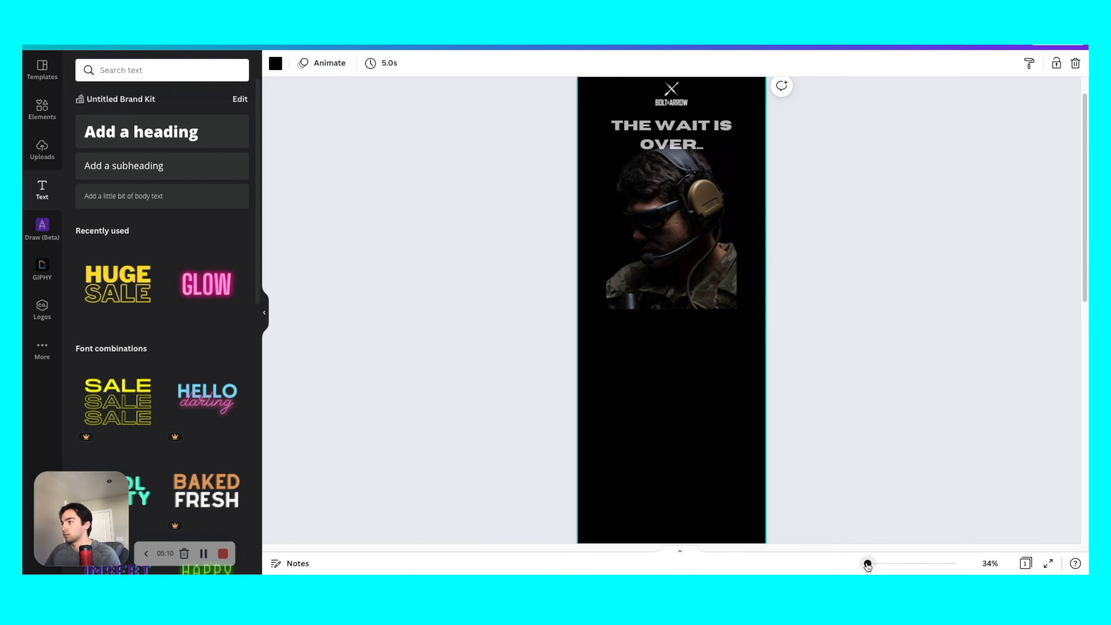
scroll(675, 328, up, 2)
scroll(676, 271, down, 3)
scroll(677, 262, up, 3)
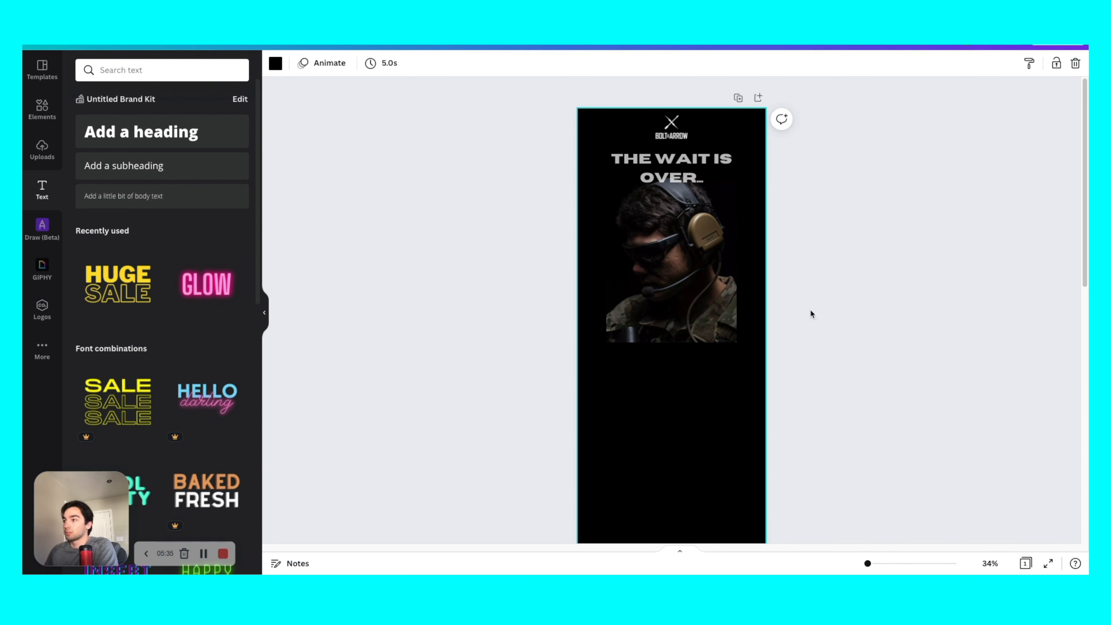
click(656, 166)
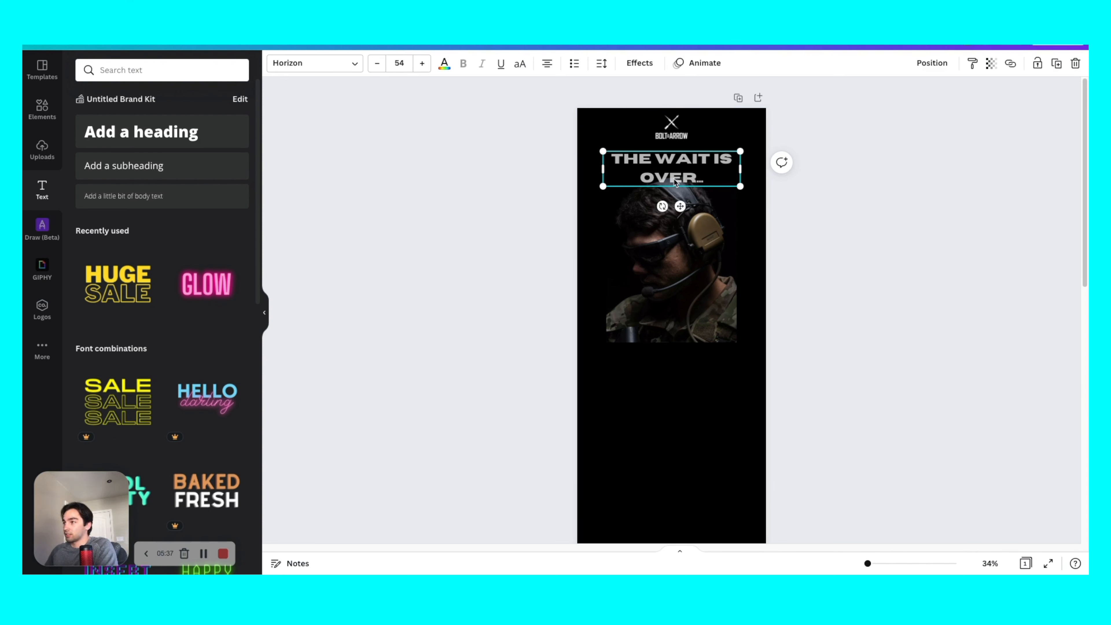
drag(673, 183, 709, 332)
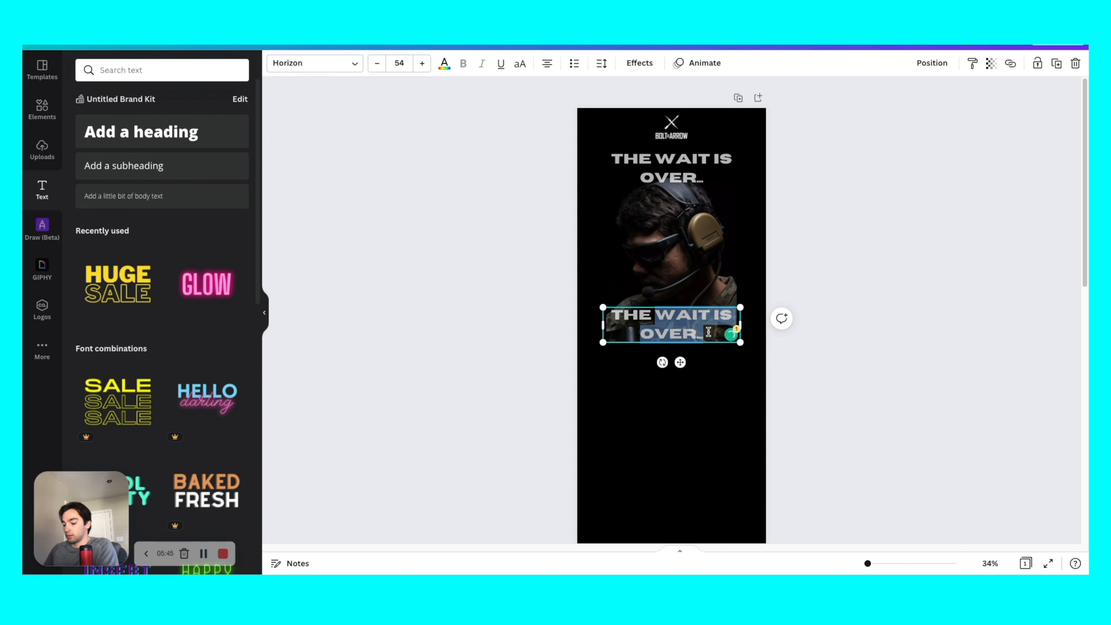
text(DEFENDER)
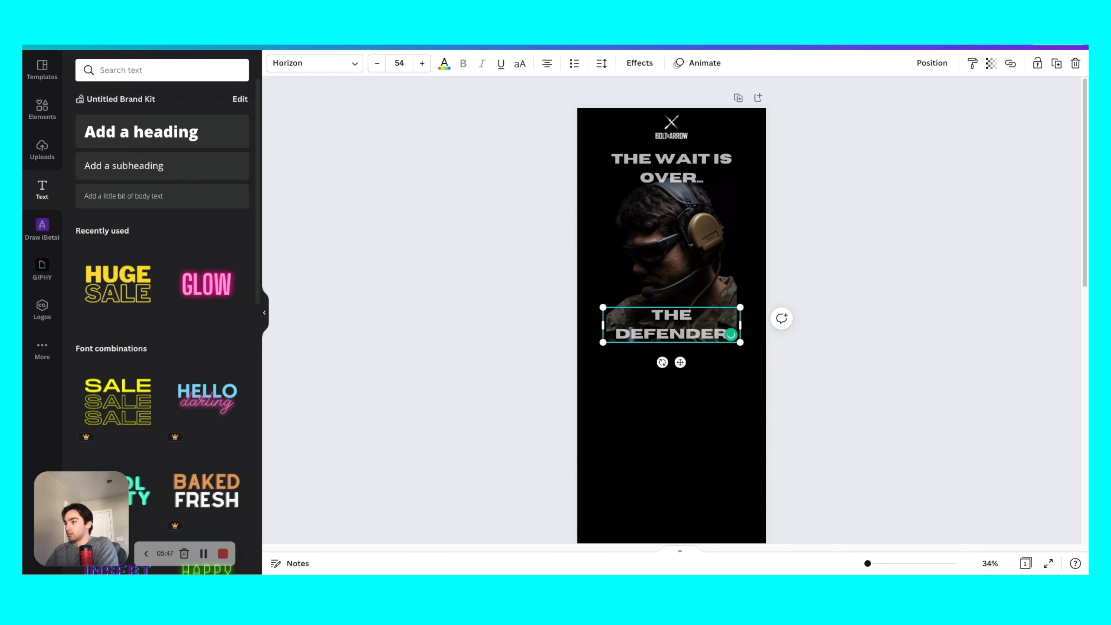
text( SERIES)
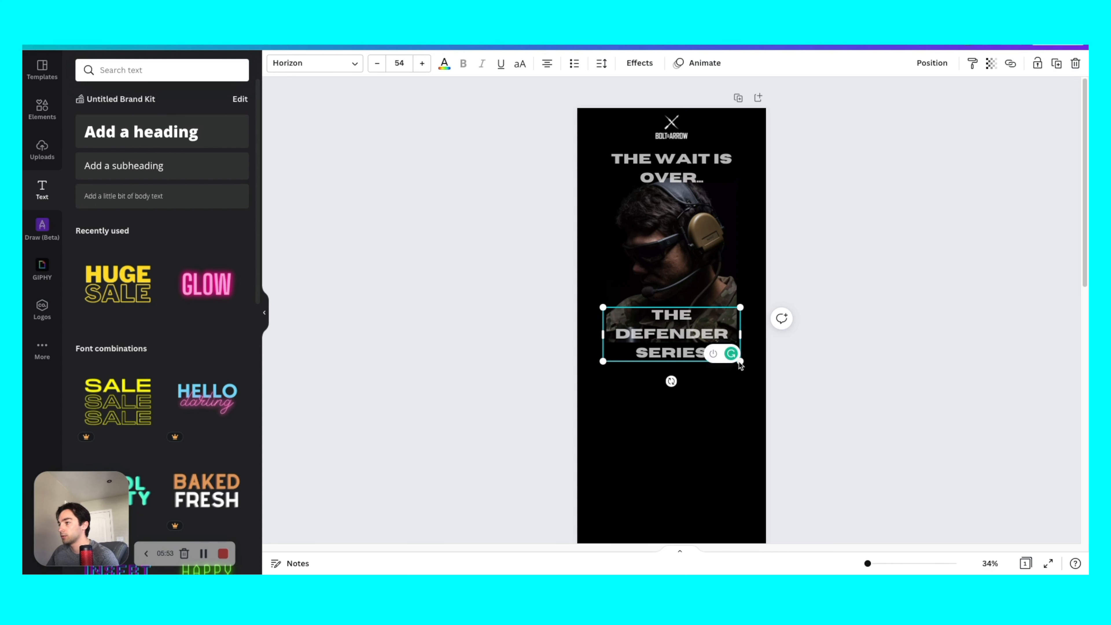
- Enlarge the "THE DEFENDER SERIES" text to font size 60 and centre it horizontally on the page
click(806, 371)
click(669, 335)
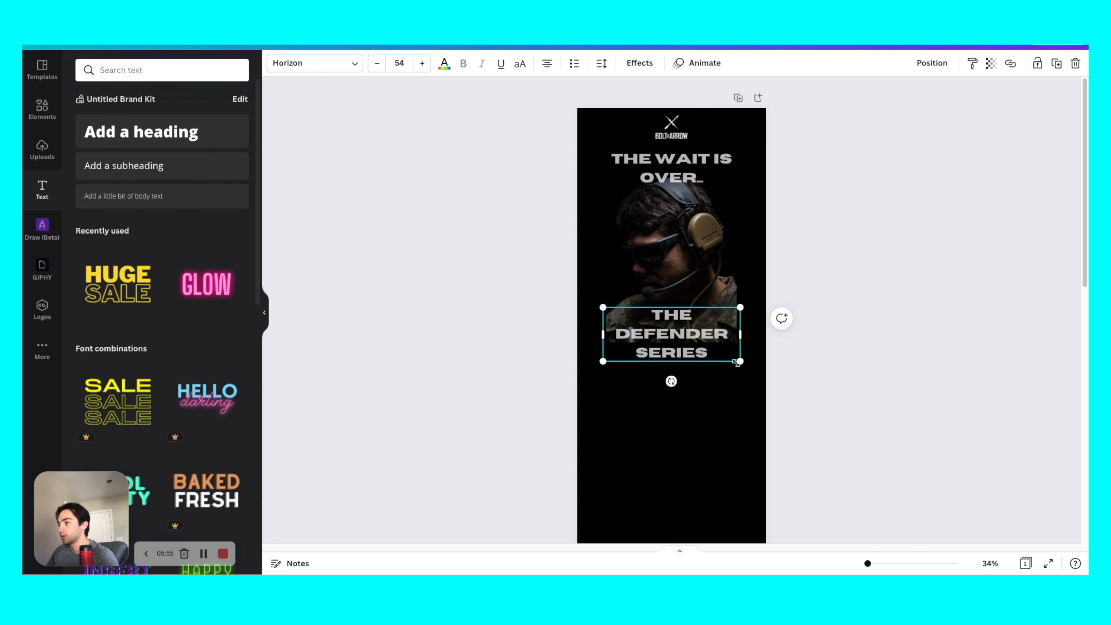
drag(739, 359, 756, 376)
drag(709, 345, 701, 345)
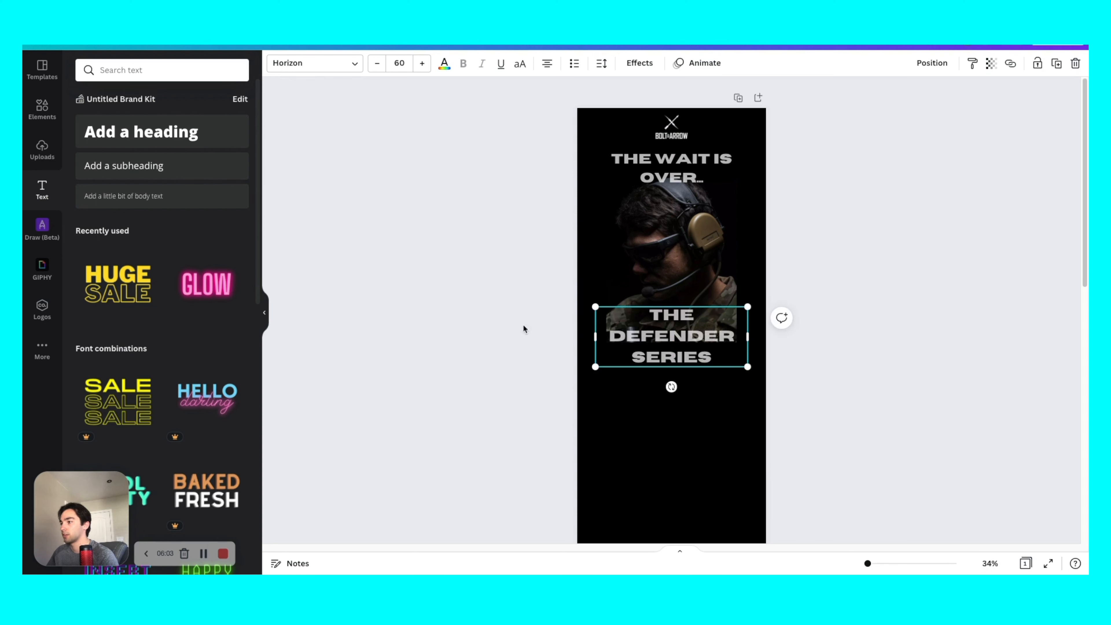
- Open the full collection of lines and shapes in the element library
click(489, 326)
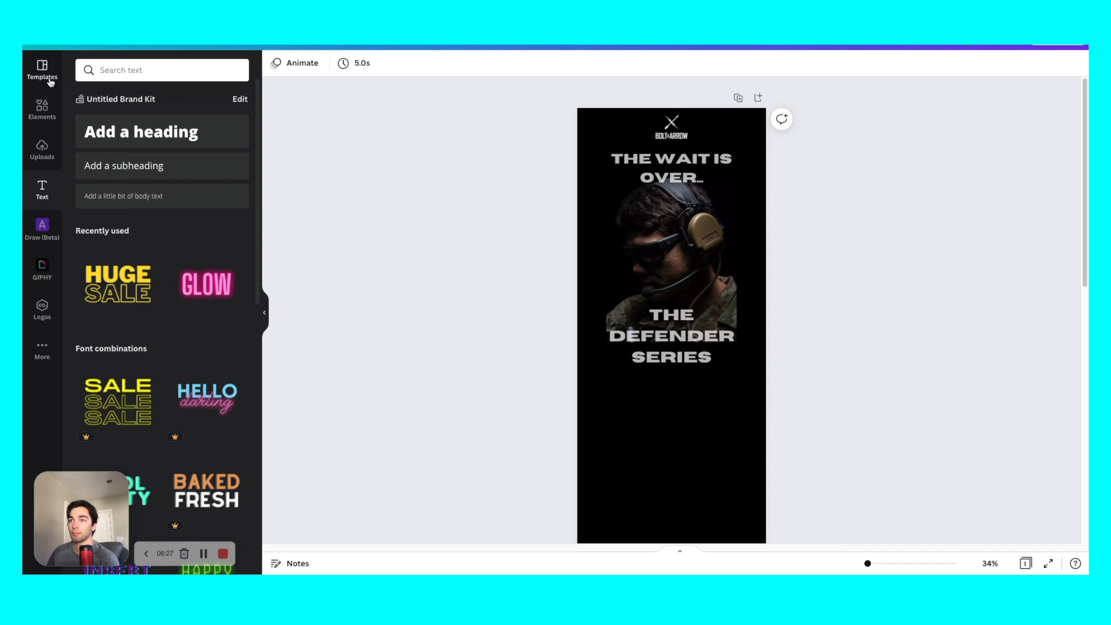
click(44, 112)
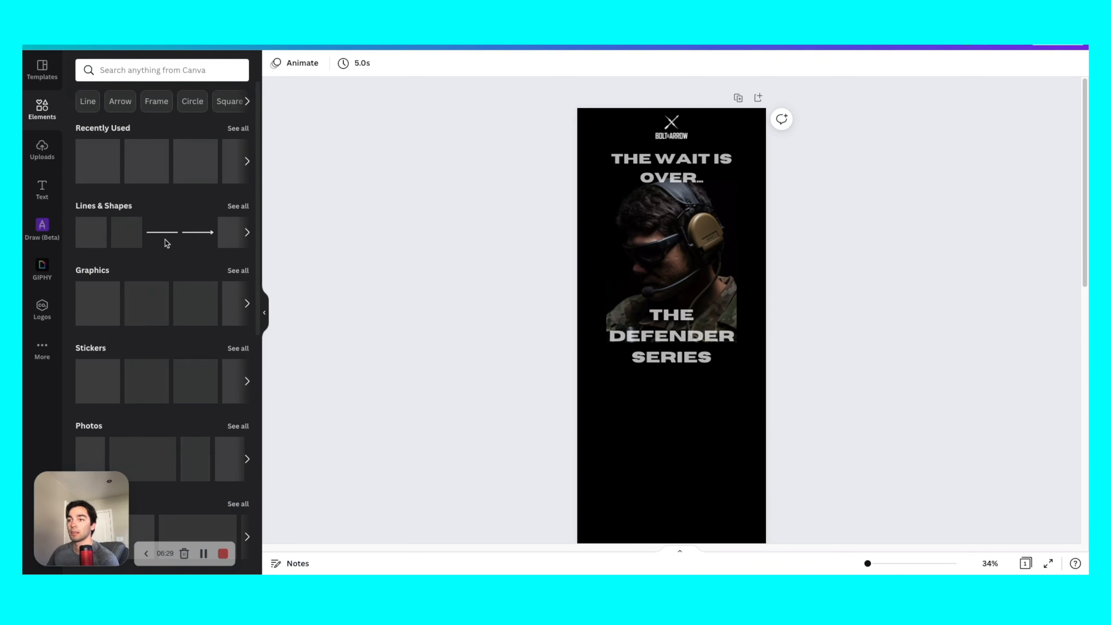
click(238, 206)
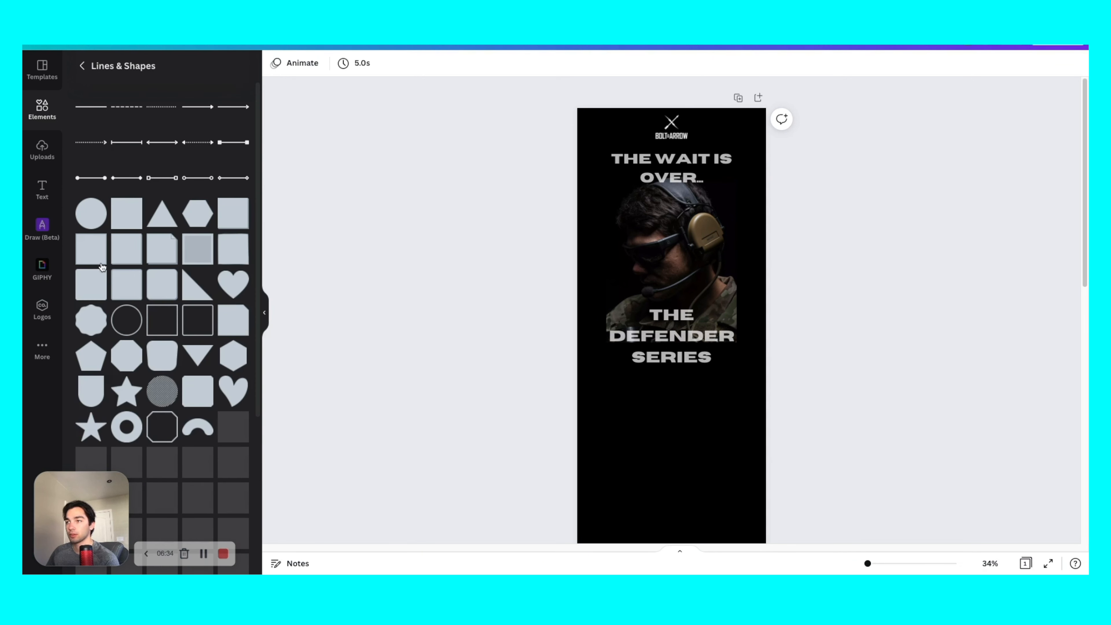
click(230, 261)
scroll(415, 311, down, 3)
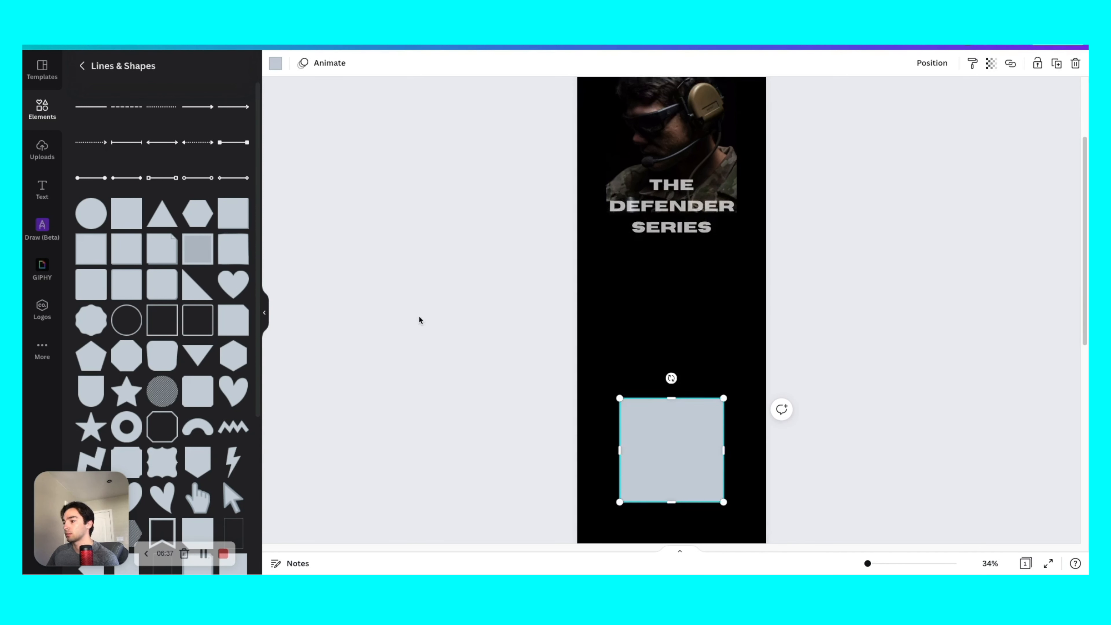
drag(651, 396, 649, 241)
drag(671, 305, 667, 234)
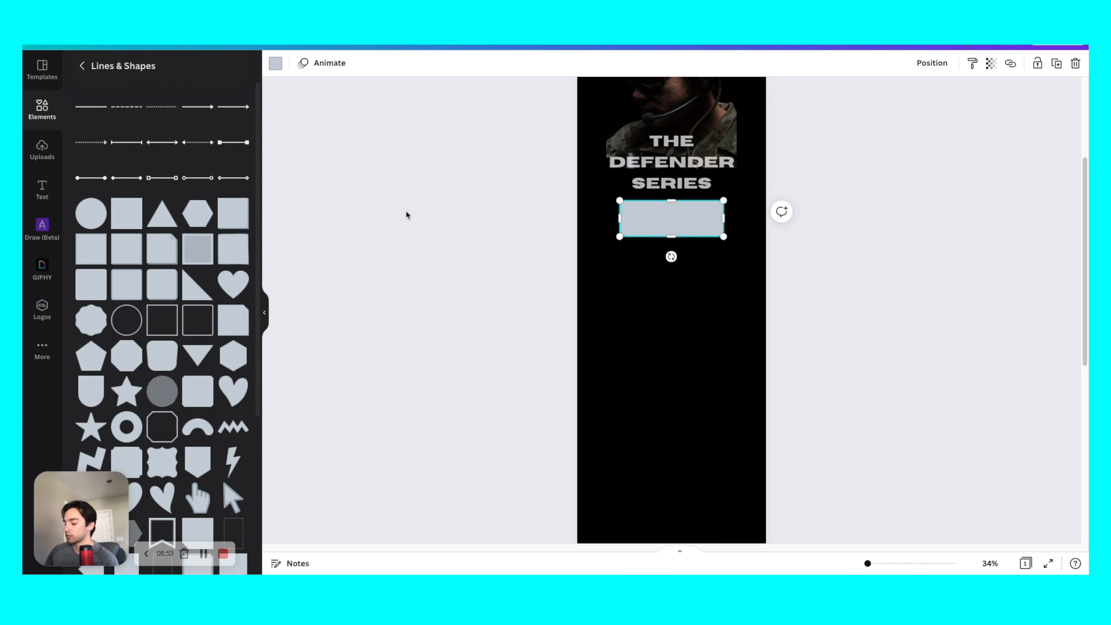
key(Delete)
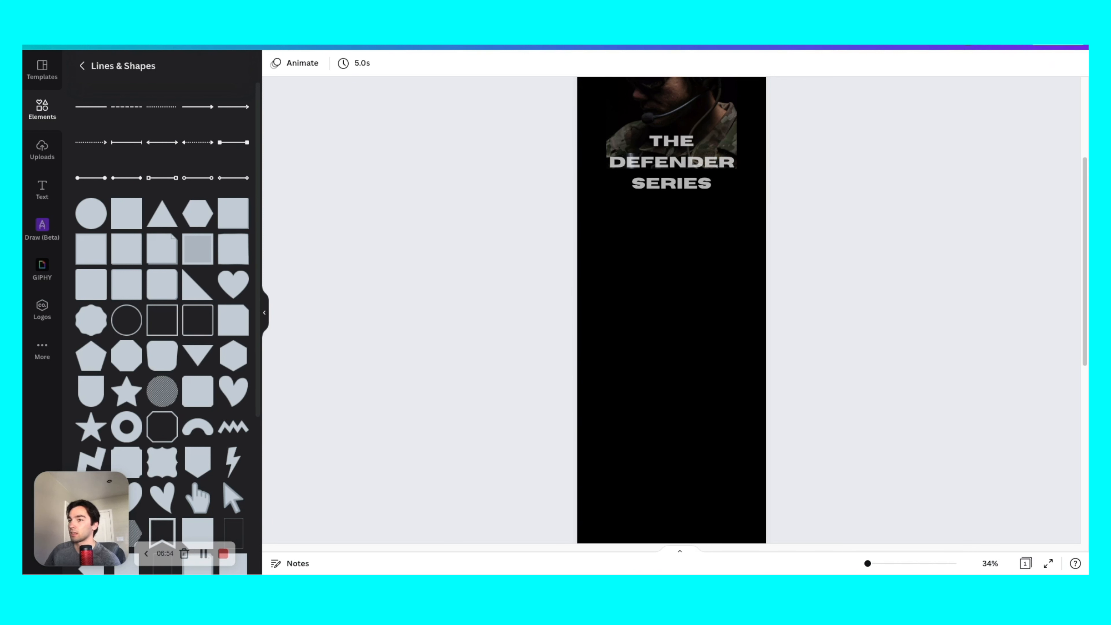
- Add a plain square and flatten it into a narrow rectangle centred beneath the "THE DEFENDER SERIES" text
click(130, 211)
drag(676, 424, 660, 264)
drag(671, 310, 666, 230)
click(627, 281)
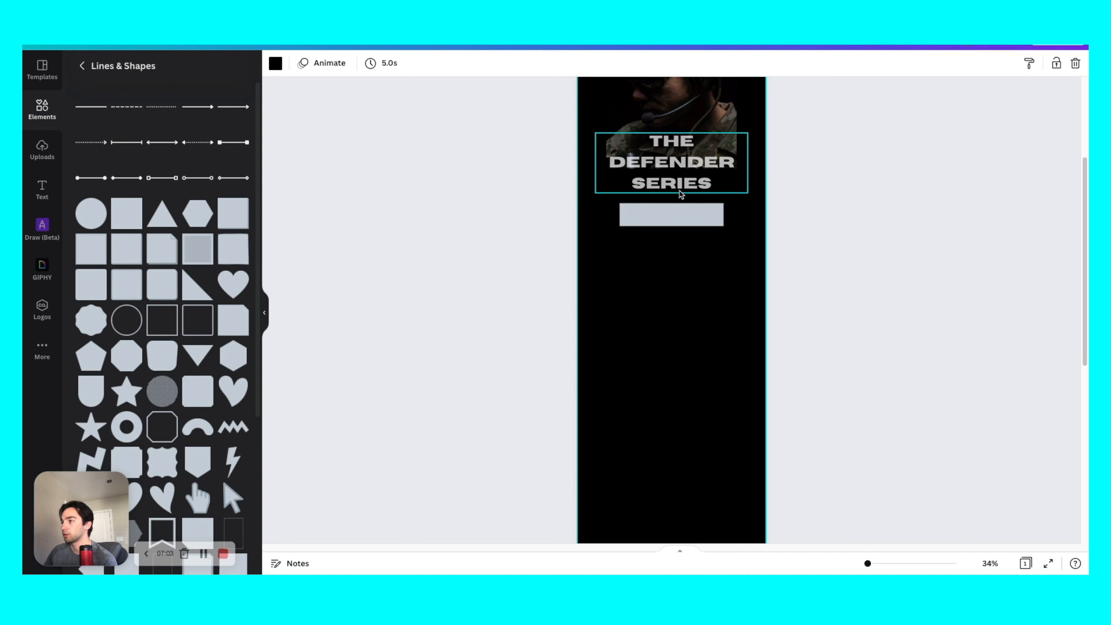
- Fill the rectangle beneath "THE DEFENDER SERIES" with the default yellow
click(678, 215)
scroll(658, 324, up, 4)
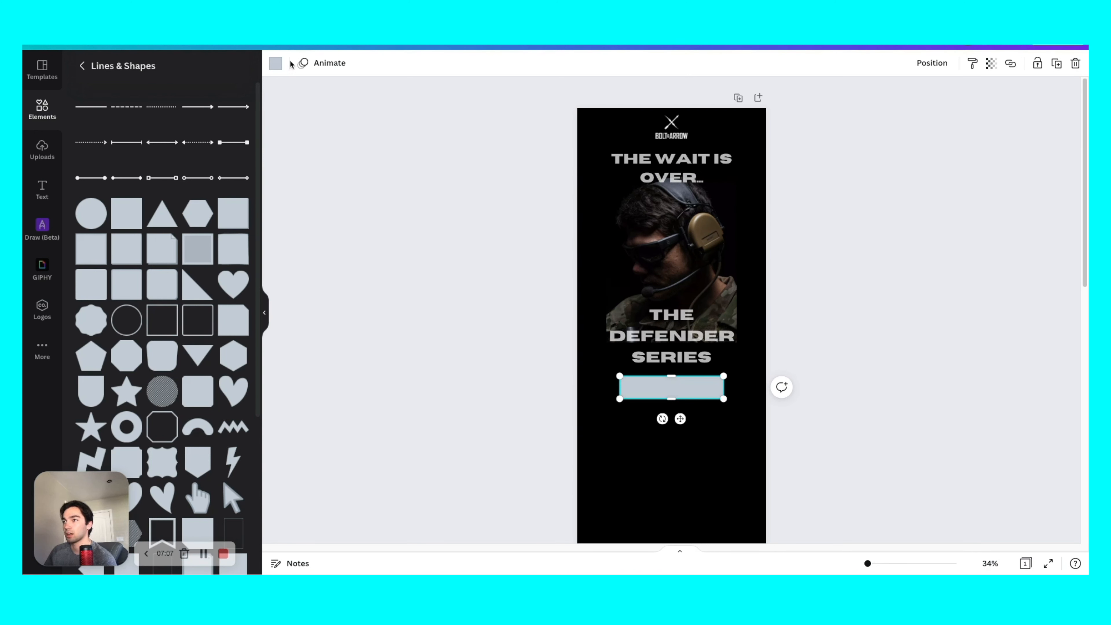
click(275, 63)
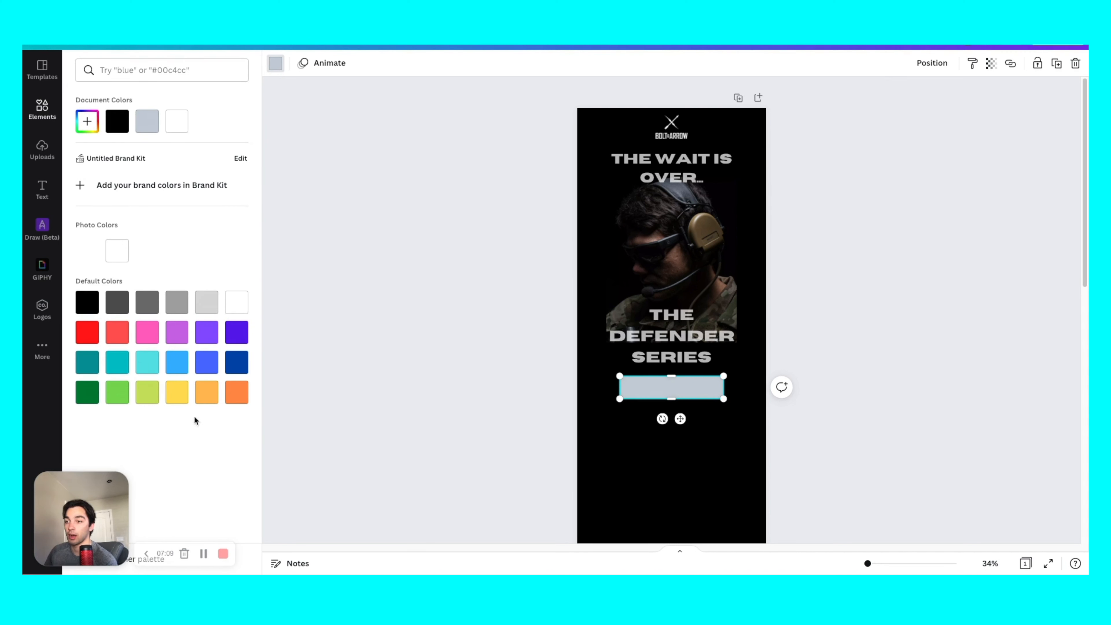
click(176, 392)
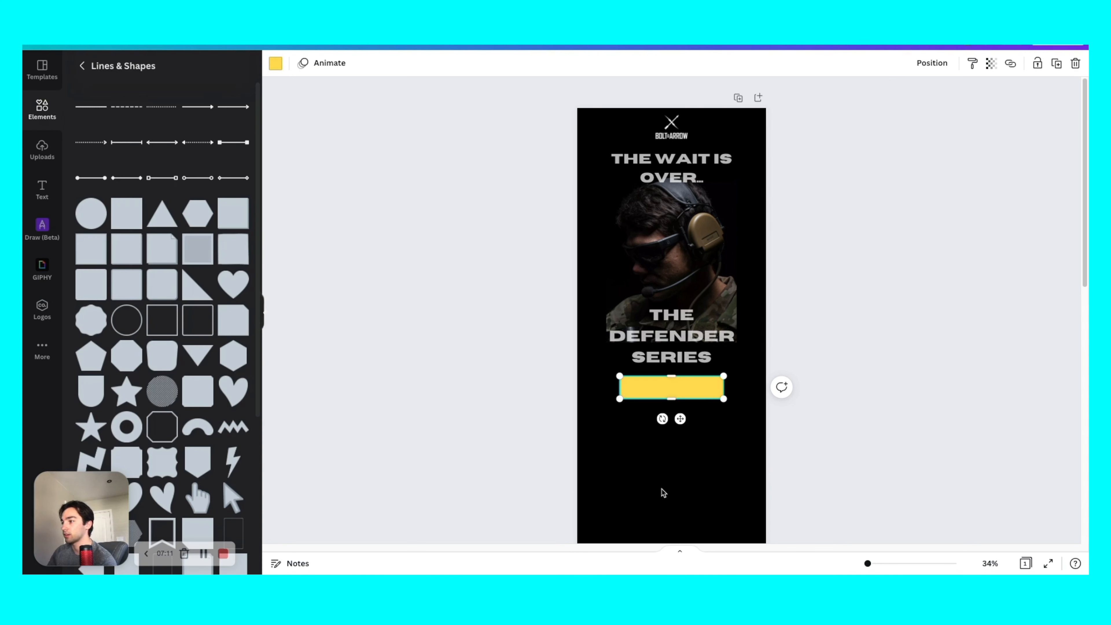
click(661, 488)
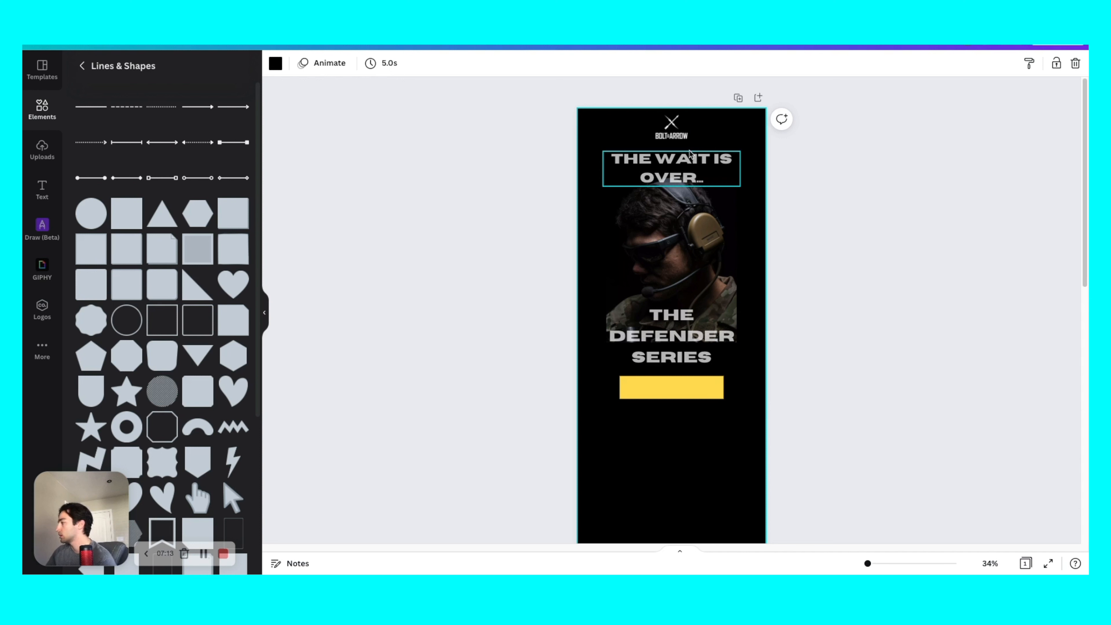
- Duplicate the "THE DEFENDER SERIES" text onto the yellow rectangle and change the copy to "SHOP NOW"
click(646, 326)
drag(646, 325, 626, 395)
double_click(671, 419)
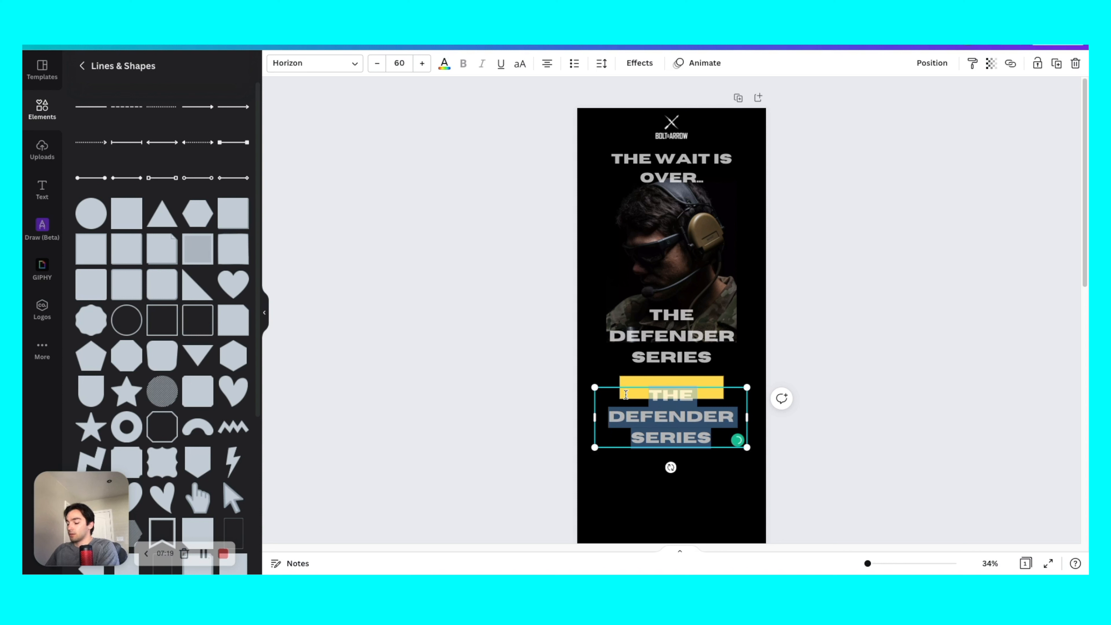
text(SH)
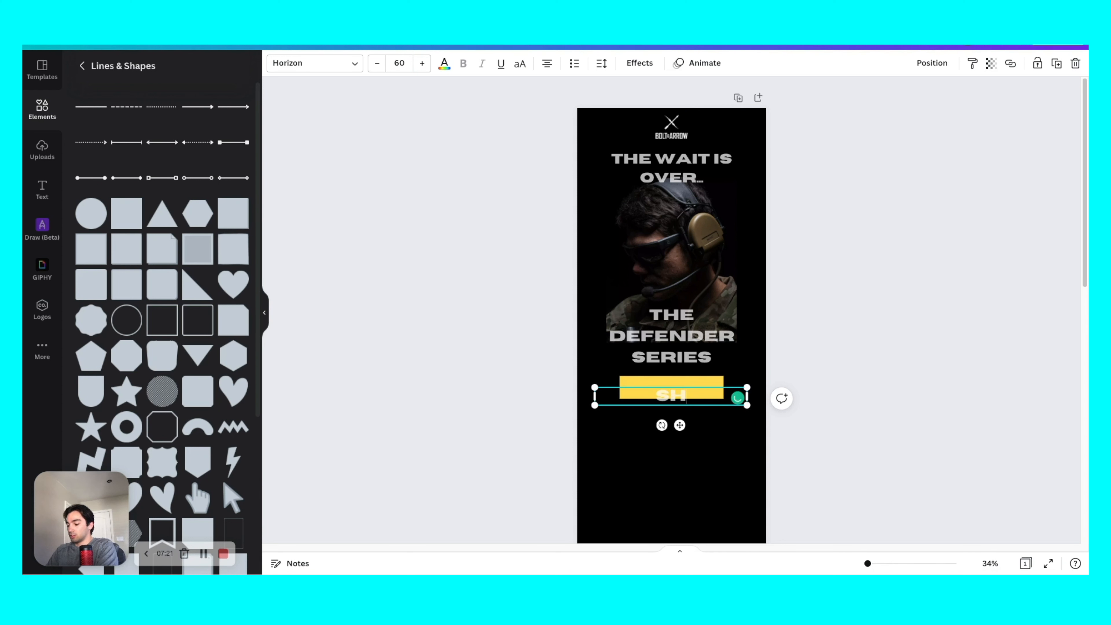
text(OP NOW)
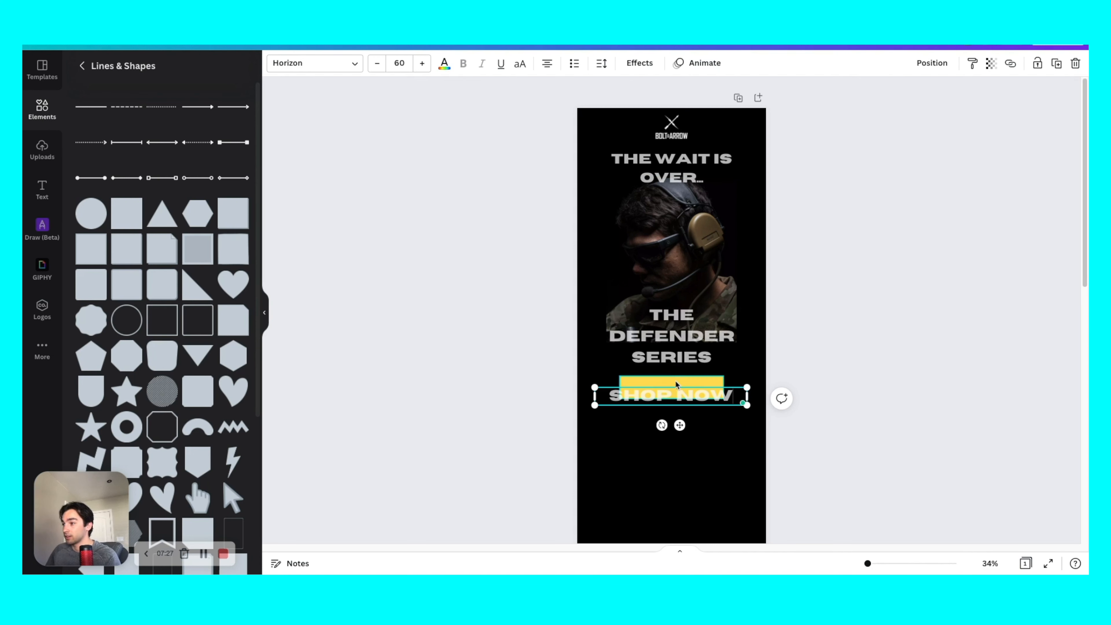
- Make the "SHOP NOW" text fully opaque
click(991, 63)
drag(941, 107, 999, 110)
click(842, 321)
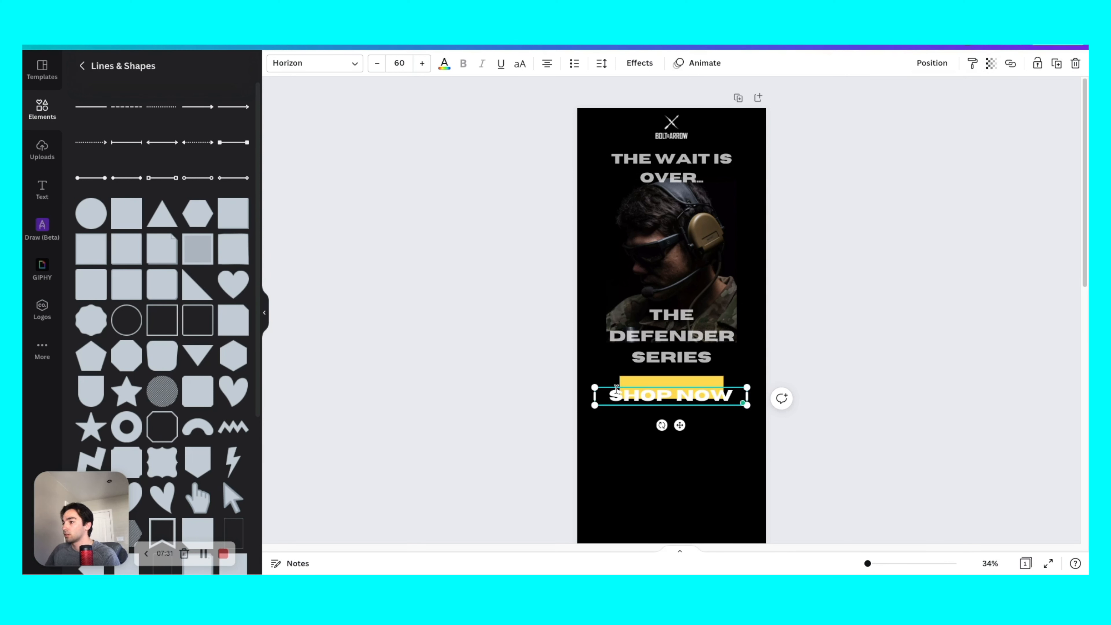
- Shrink the "SHOP NOW" text to size 38.9, centre it inside the yellow rectangle and colour it black
drag(594, 387, 659, 388)
click(652, 438)
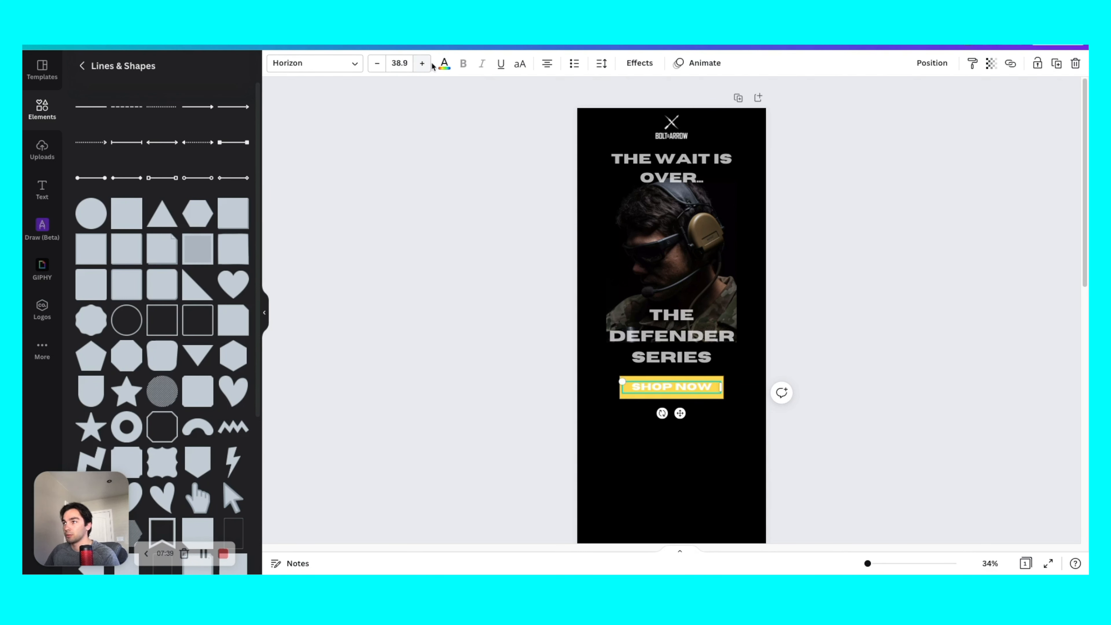
click(444, 63)
click(117, 122)
key(Escape)
click(906, 317)
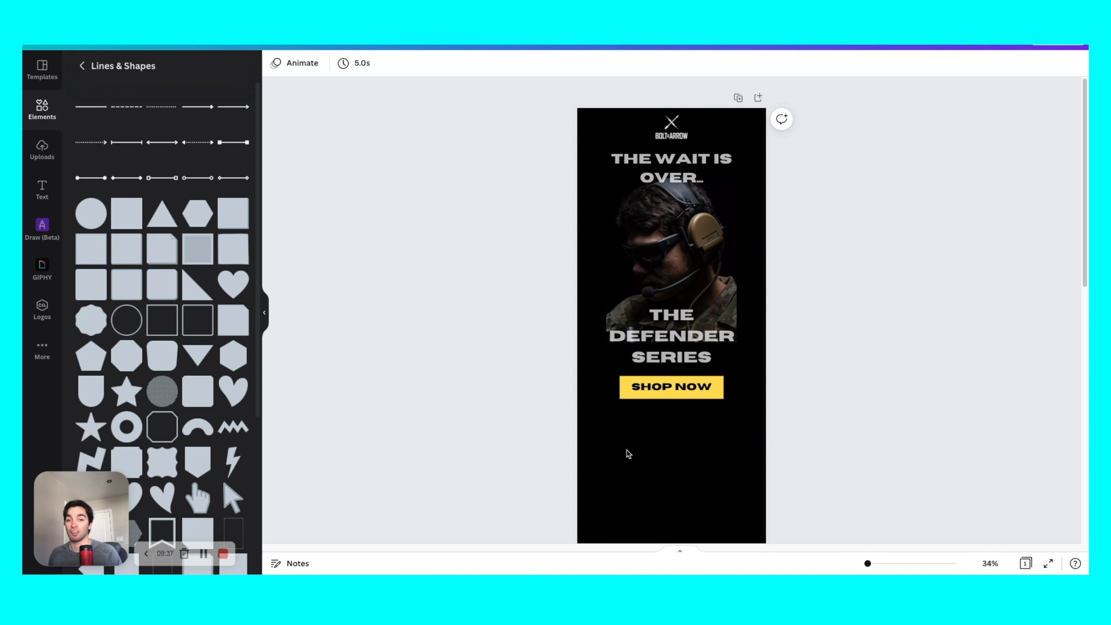
- Add the text "THE COMMON GROUND BETWEEN VERSATILITY AND DURABILITY. BUILT TO LOOK GOOD WHILE HANDLING STRESS FROM THE MOST DEMANDING ENVIRONMENTS AND SCENARIOS ON EARTH."
click(627, 450)
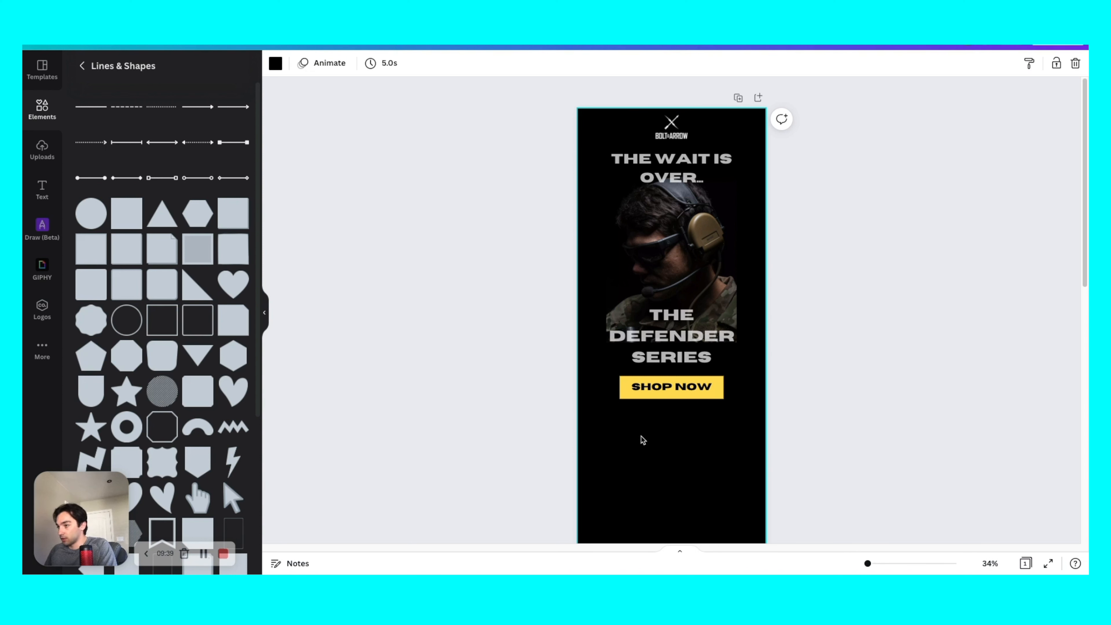
text(THE COMMON GROUND BETWEEN VERSATILITY AND DURABILITY. BUILT TO LOOK GOOD WHILE HANDLING STRESS FROM THE MOST DEMANDING ENVIRONMENTS AND SCENARIOS ON EARTH.)
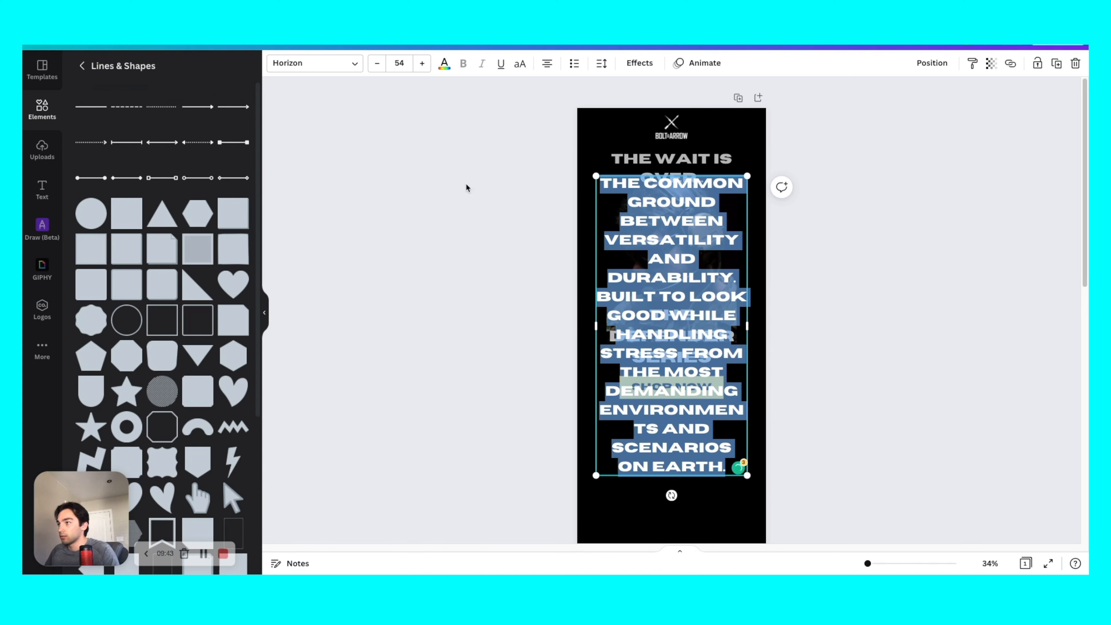
click(669, 255)
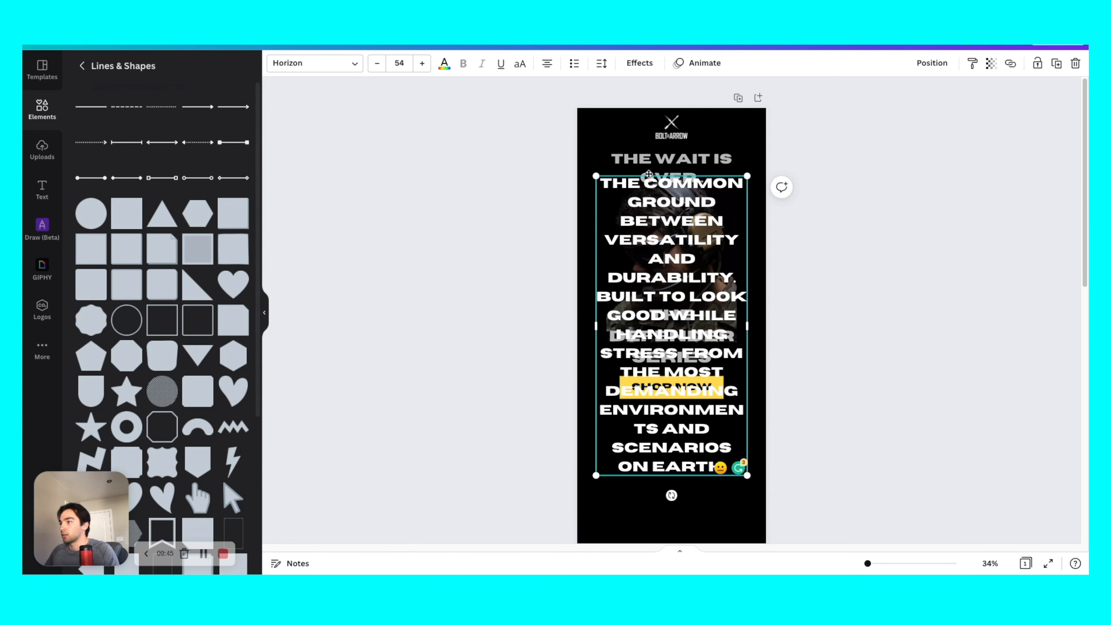
click(526, 153)
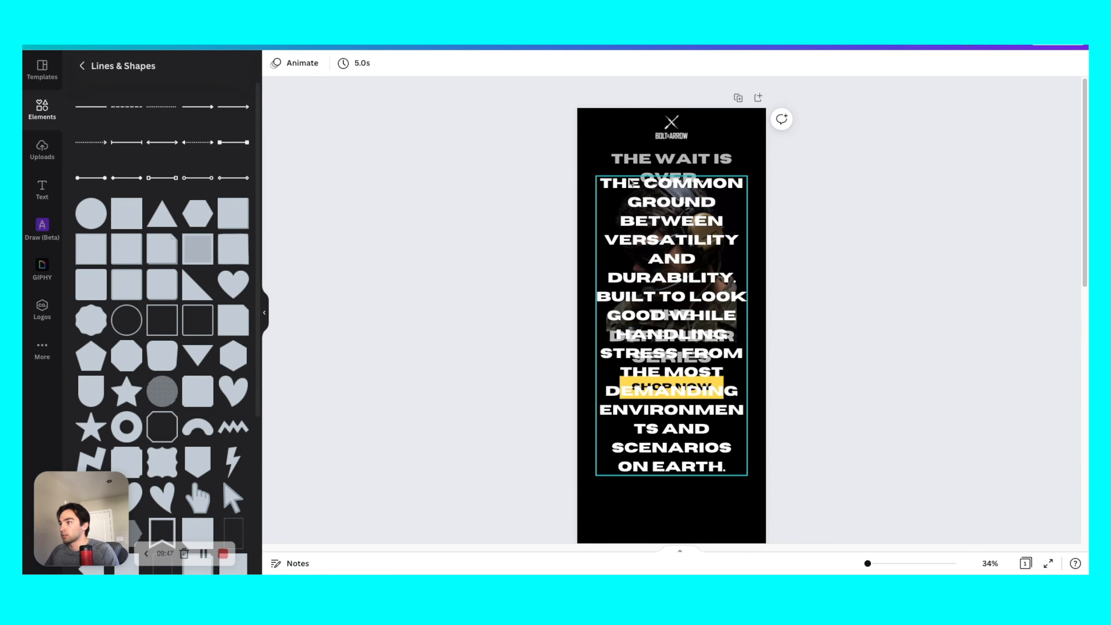
- Move the description paragraph down so it sits centred beneath the yellow "SHOP NOW" button
drag(667, 206, 684, 382)
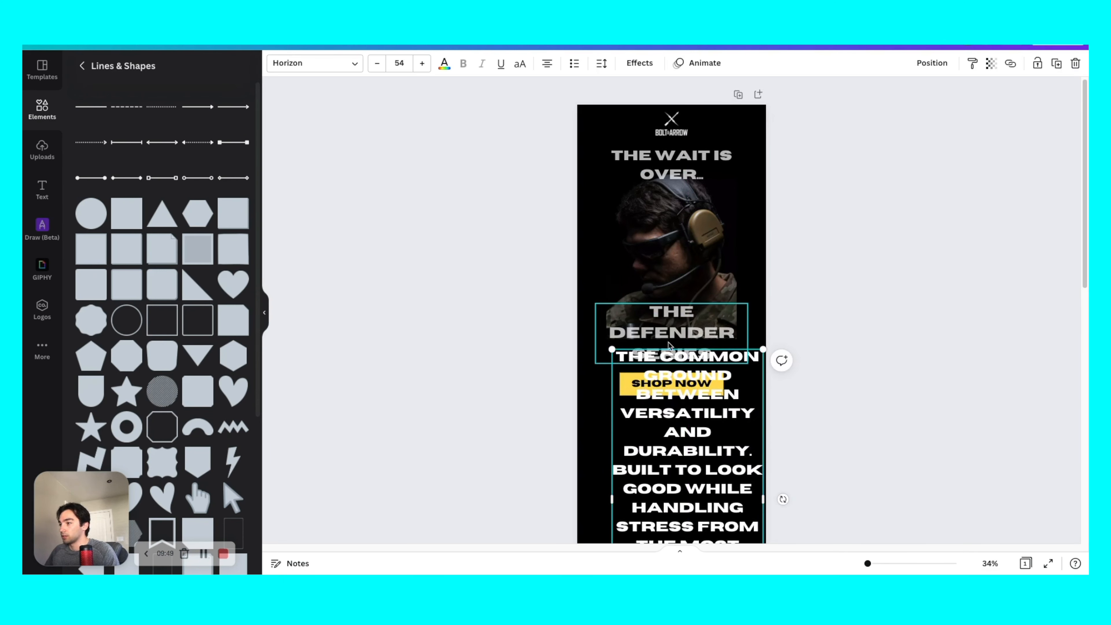
scroll(662, 316, down, 5)
drag(663, 319, 647, 366)
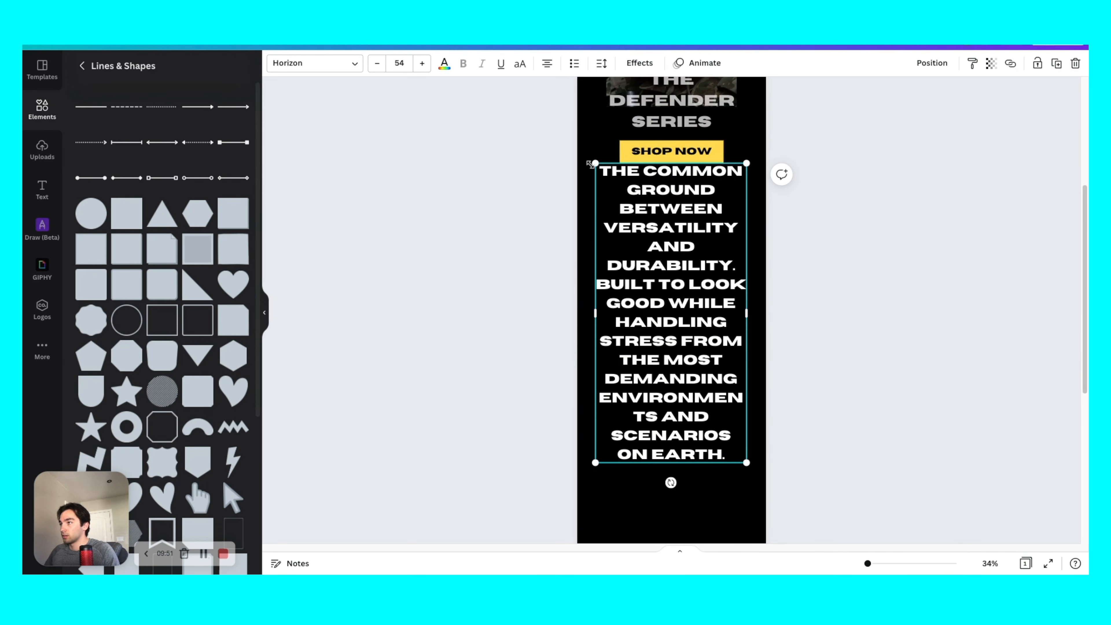
- Shrink the description paragraph to size 23 and widen its box so the copy wraps into seven centred lines below the button
drag(596, 163, 642, 182)
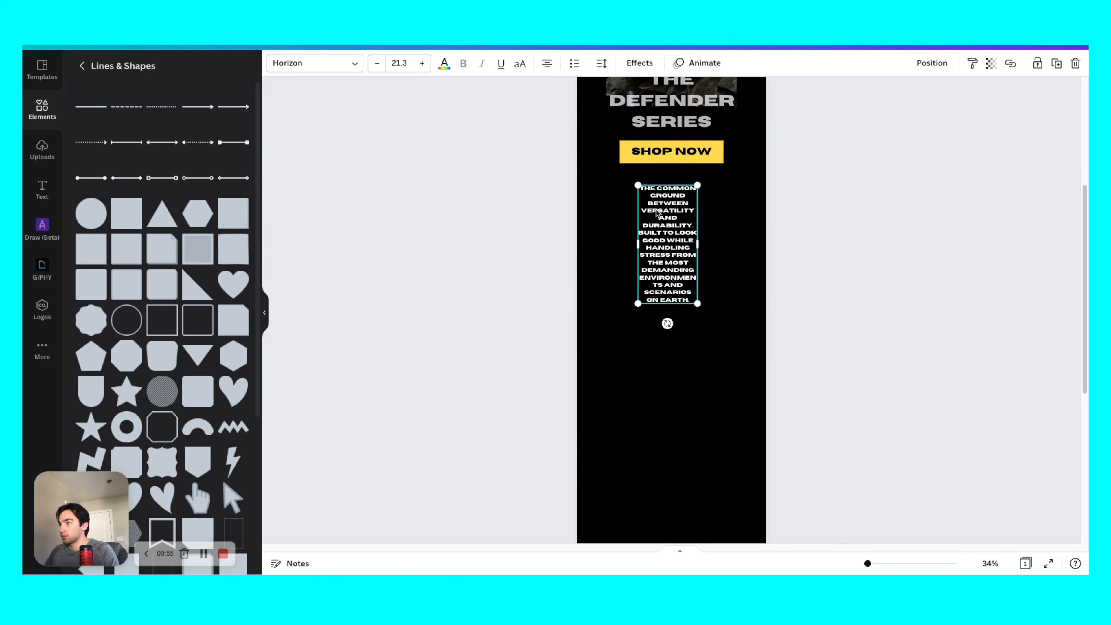
drag(697, 245, 723, 244)
drag(638, 225, 607, 222)
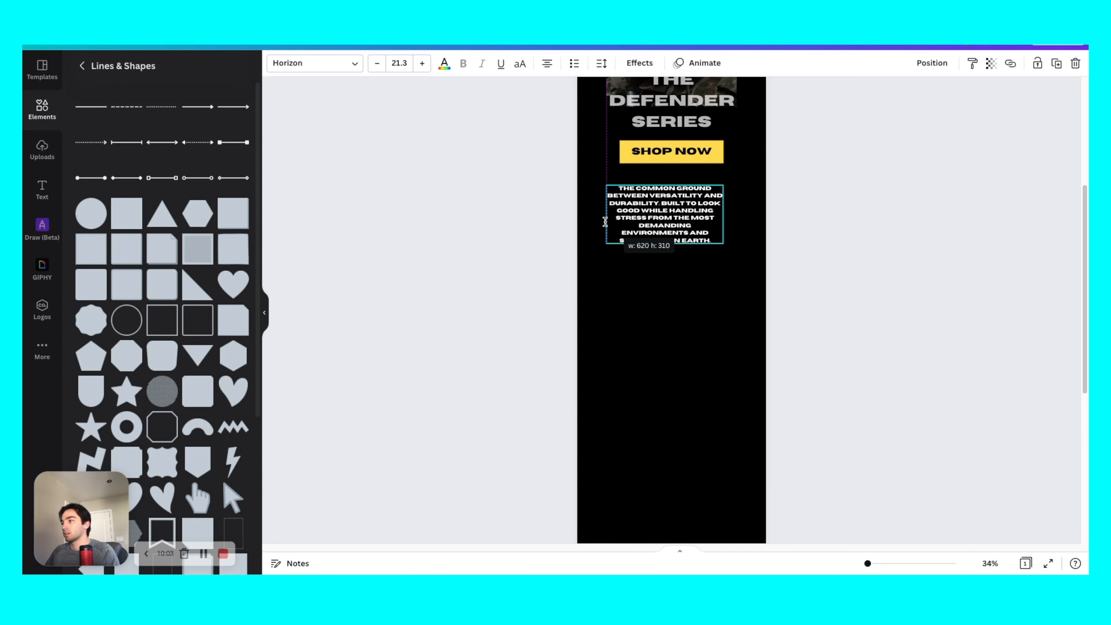
drag(723, 214, 713, 239)
scroll(685, 337, up, 2)
click(710, 400)
scroll(709, 400, up, 1)
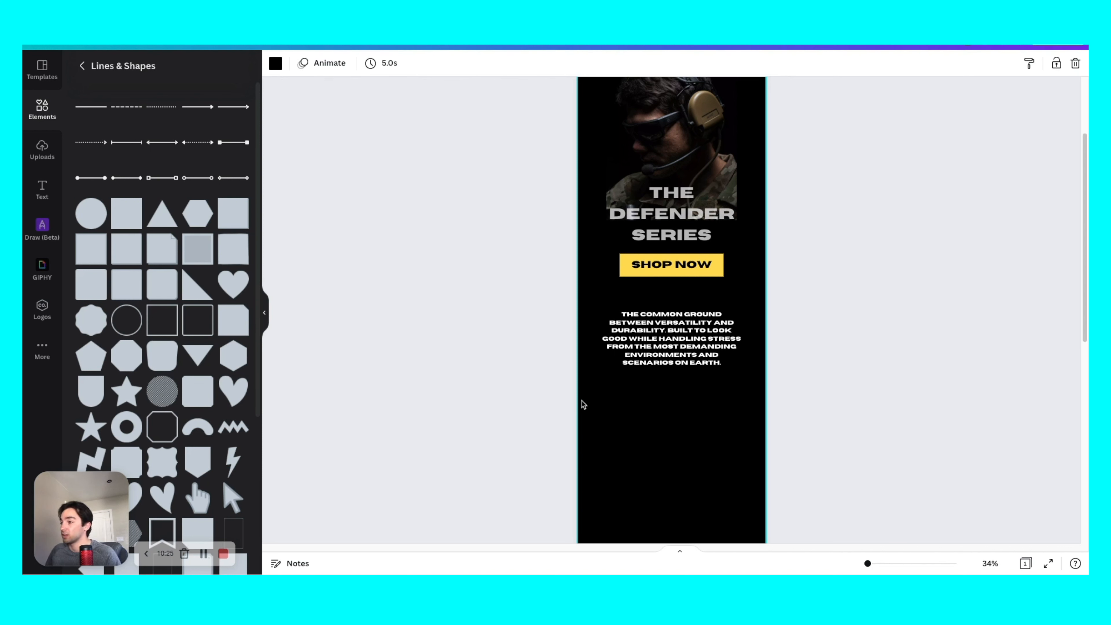
- Colour the words "VERSATILITY" and "DURABILITY" in the description paragraph with the document's yellow
click(676, 332)
click(663, 327)
click(660, 323)
drag(654, 322, 713, 323)
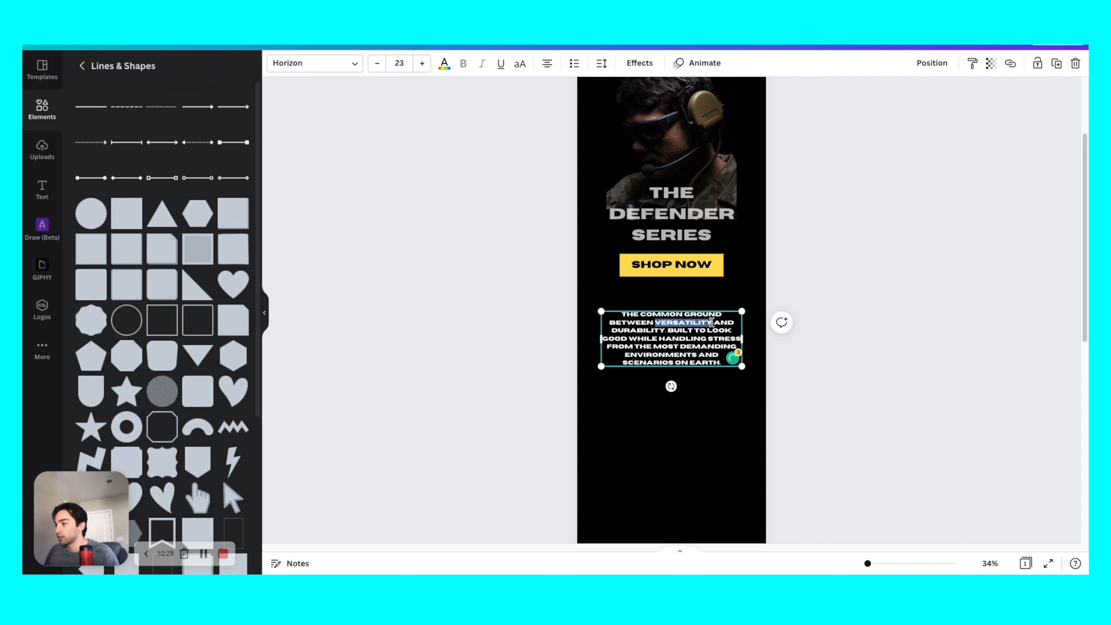
click(443, 64)
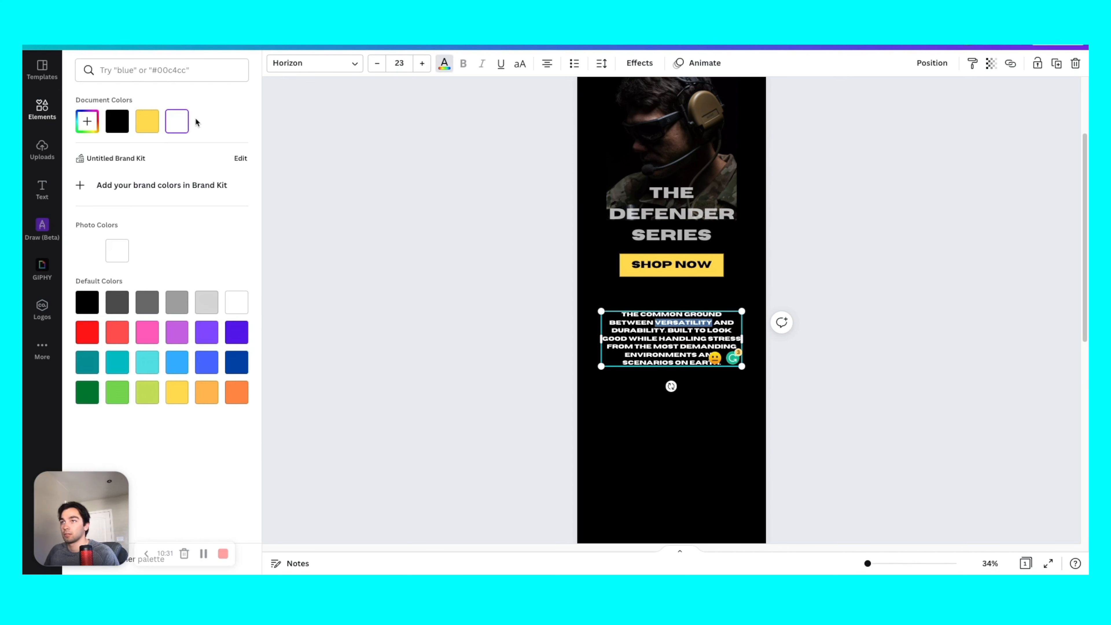
click(147, 121)
drag(666, 331, 615, 328)
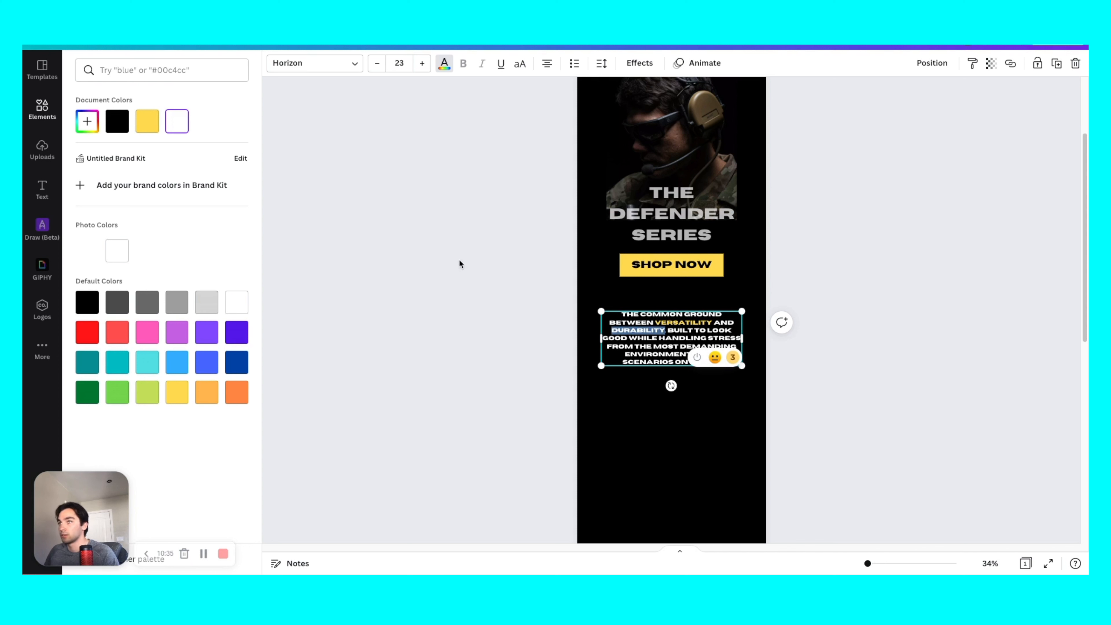
click(147, 120)
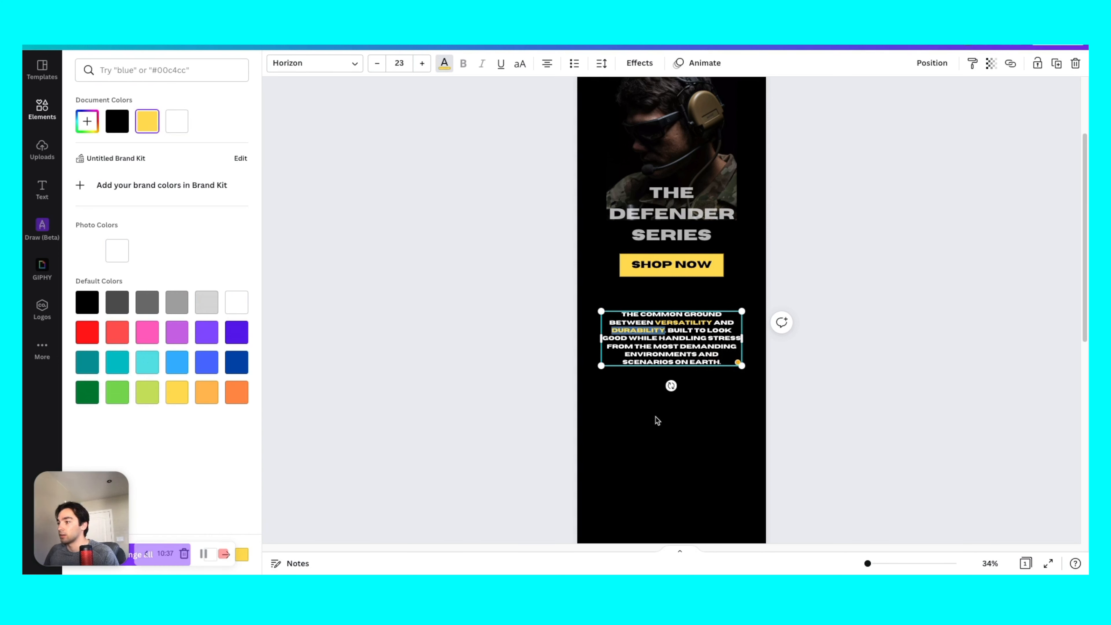
key(Escape)
- Nudge the description paragraph slightly up towards the "SHOP NOW" button, keeping it horizontally centred
click(680, 295)
drag(662, 341, 661, 337)
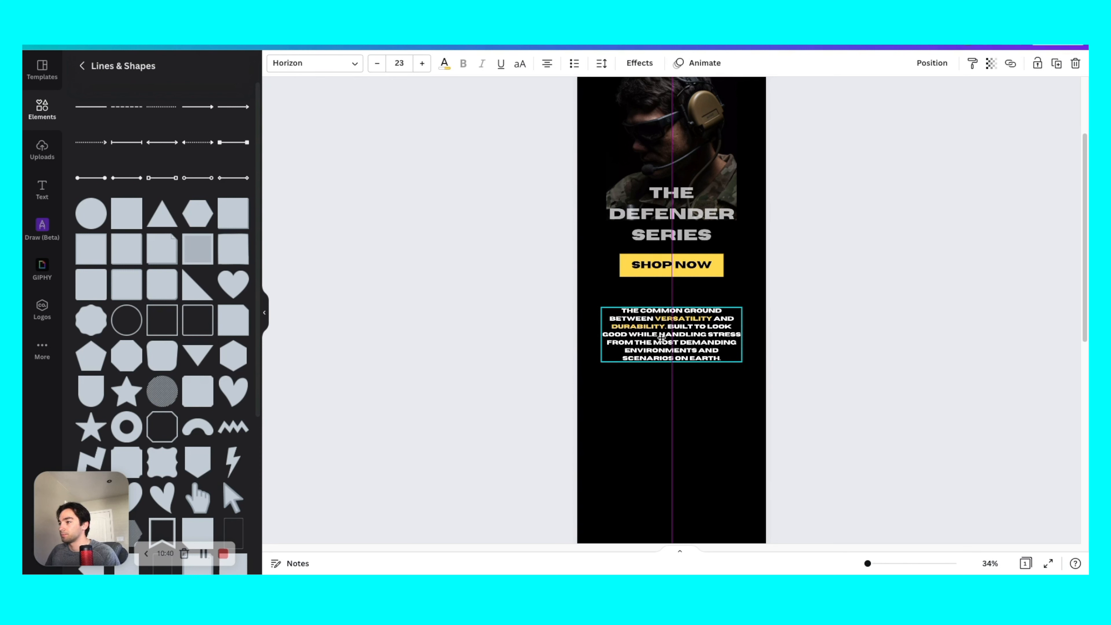
click(632, 408)
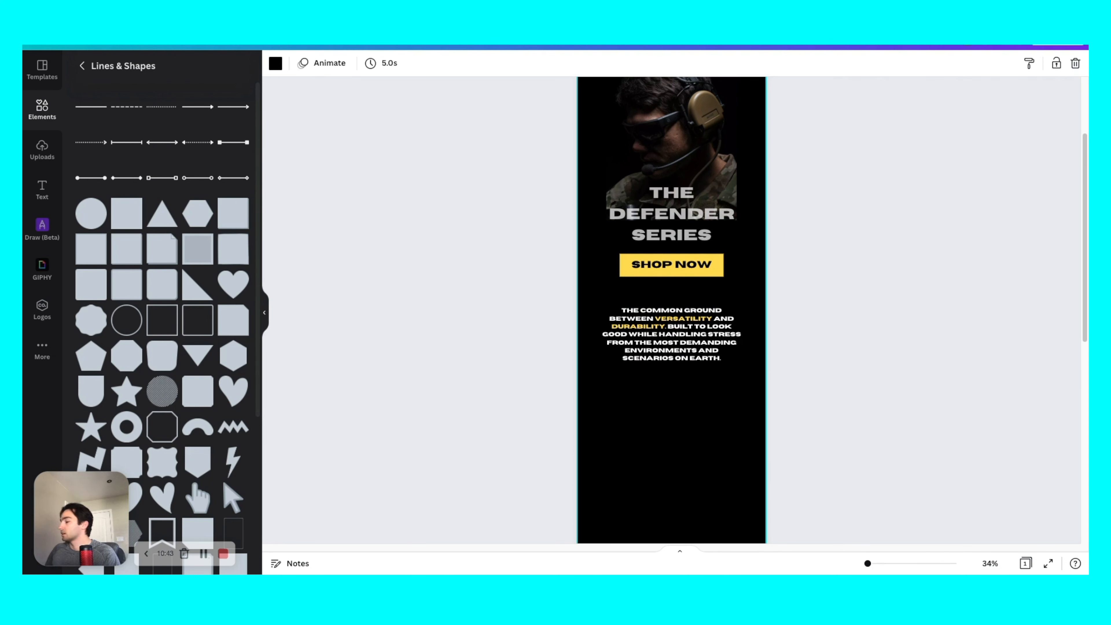
click(607, 322)
drag(673, 348, 672, 344)
scroll(673, 348, up, 3)
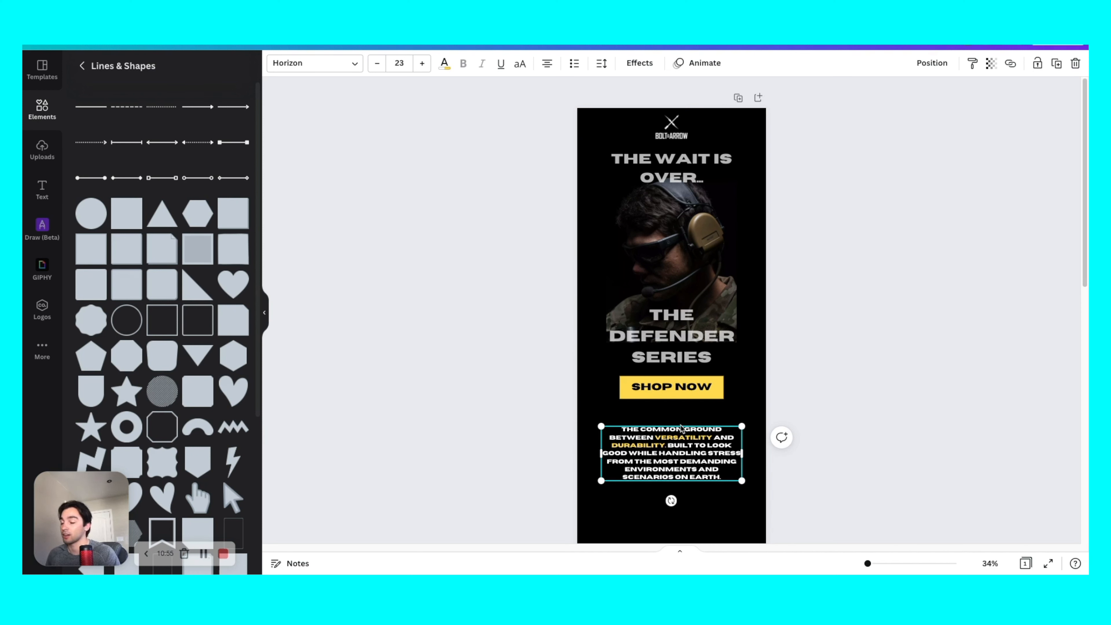
double_click(674, 440)
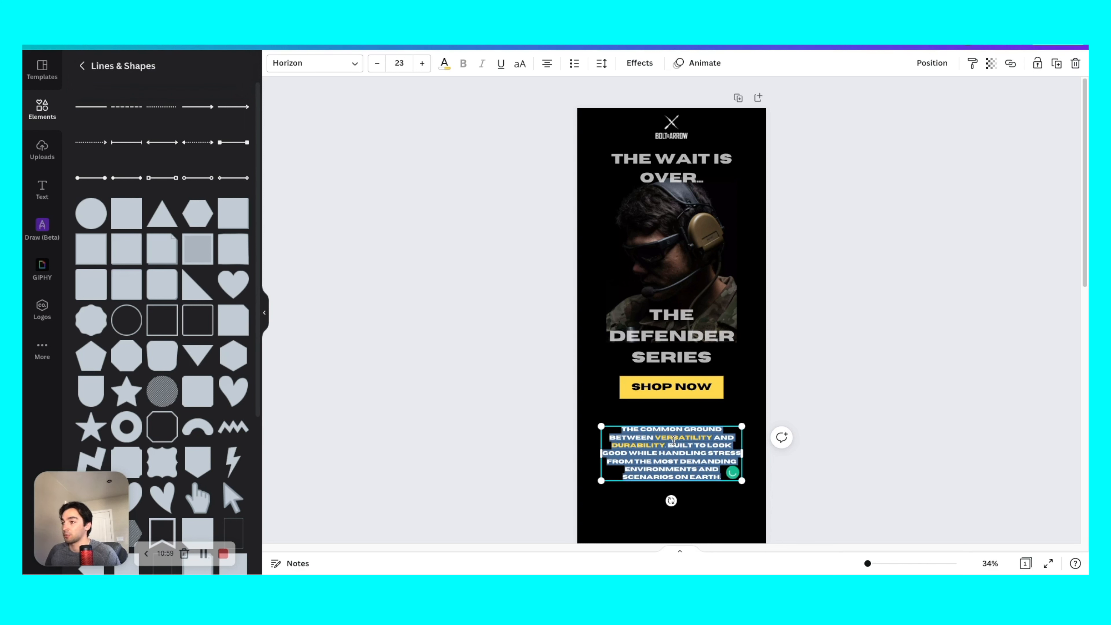
click(680, 417)
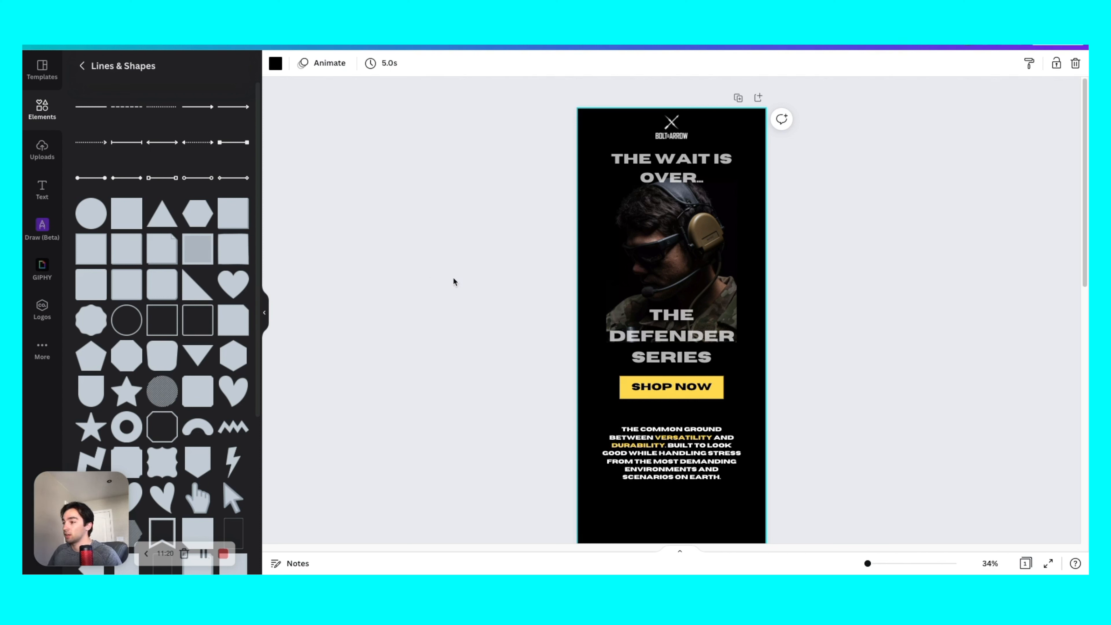
- Paste the photo of the soldier holding a rifle and place it centred beneath the description paragraph
scroll(670, 318, down, 3)
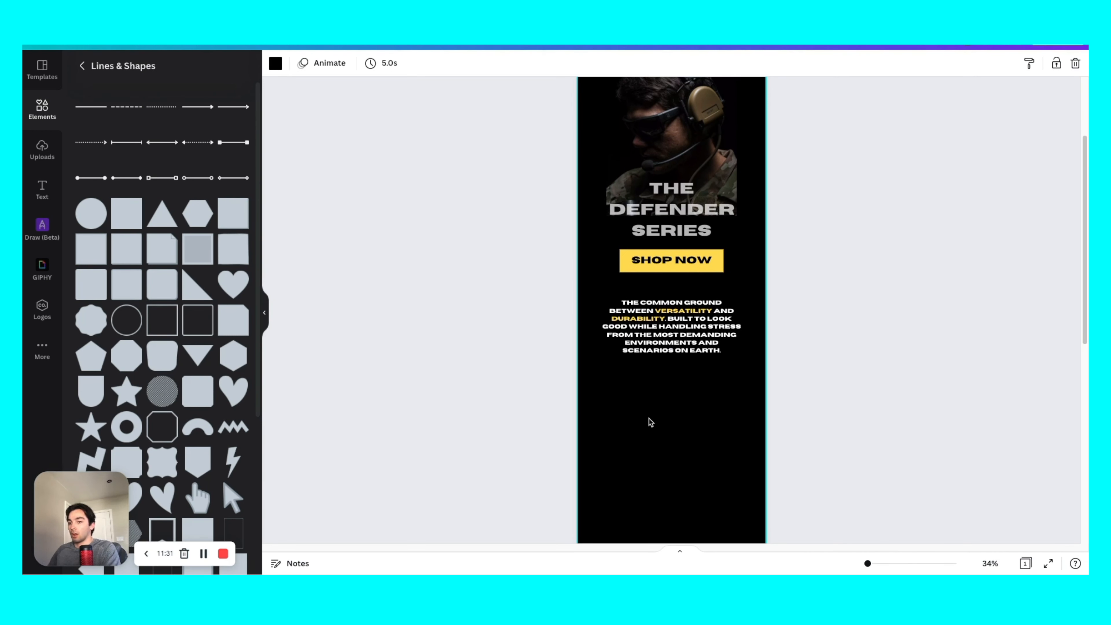
scroll(651, 422, down, 1)
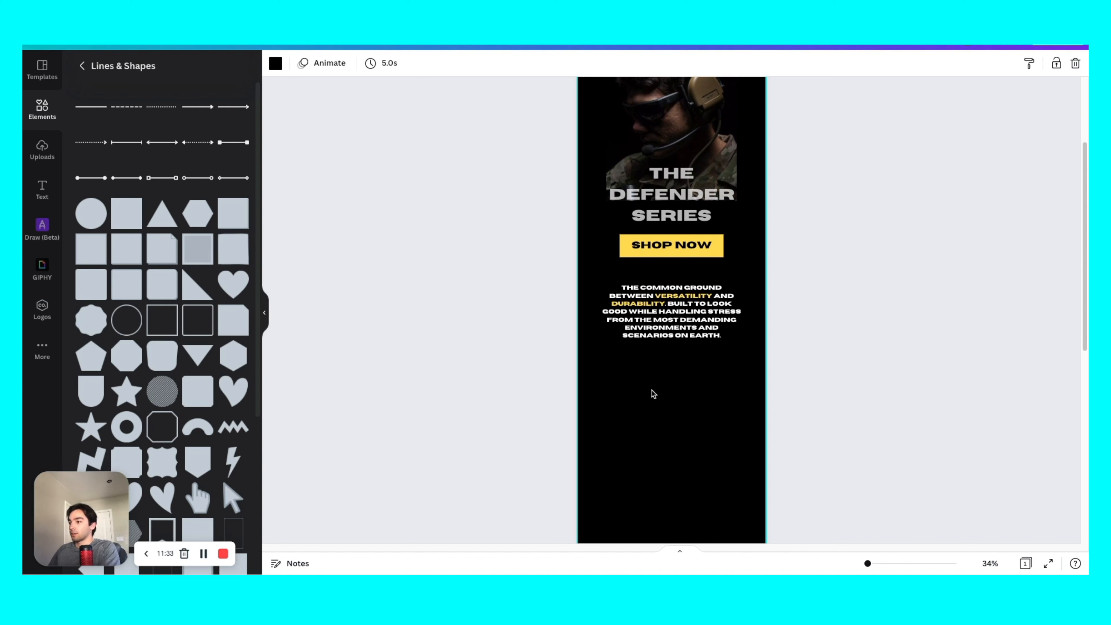
scroll(649, 410, down, 1)
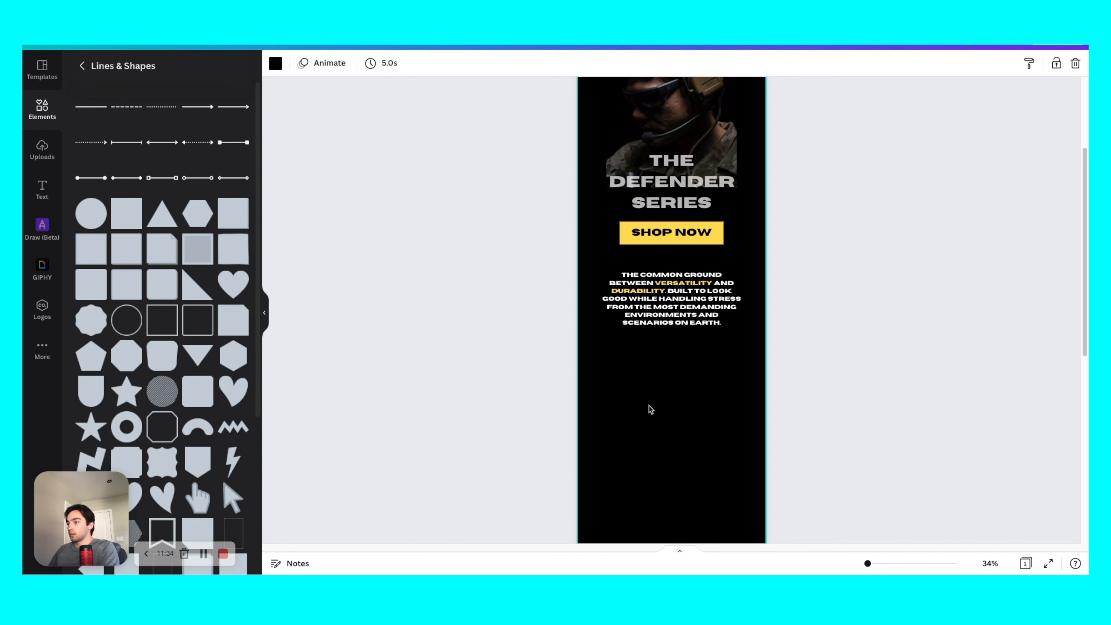
key(ctrl+v)
drag(670, 367, 670, 412)
click(470, 315)
- Enlarge the rifle soldier photo until it spans the full width of the page
click(647, 398)
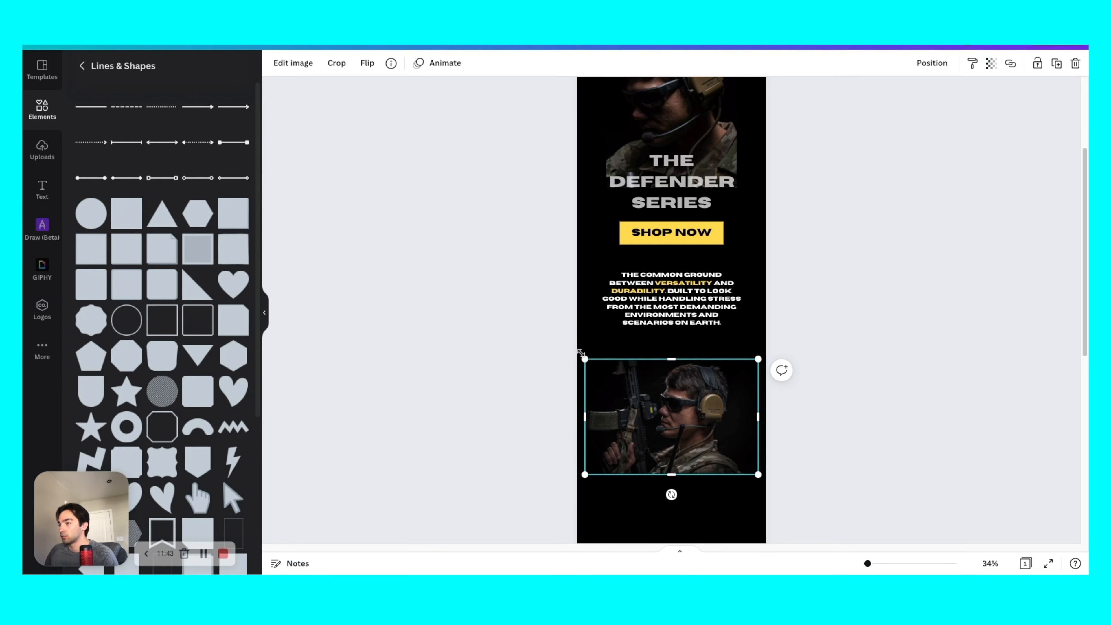
drag(582, 355, 578, 353)
drag(759, 474, 772, 485)
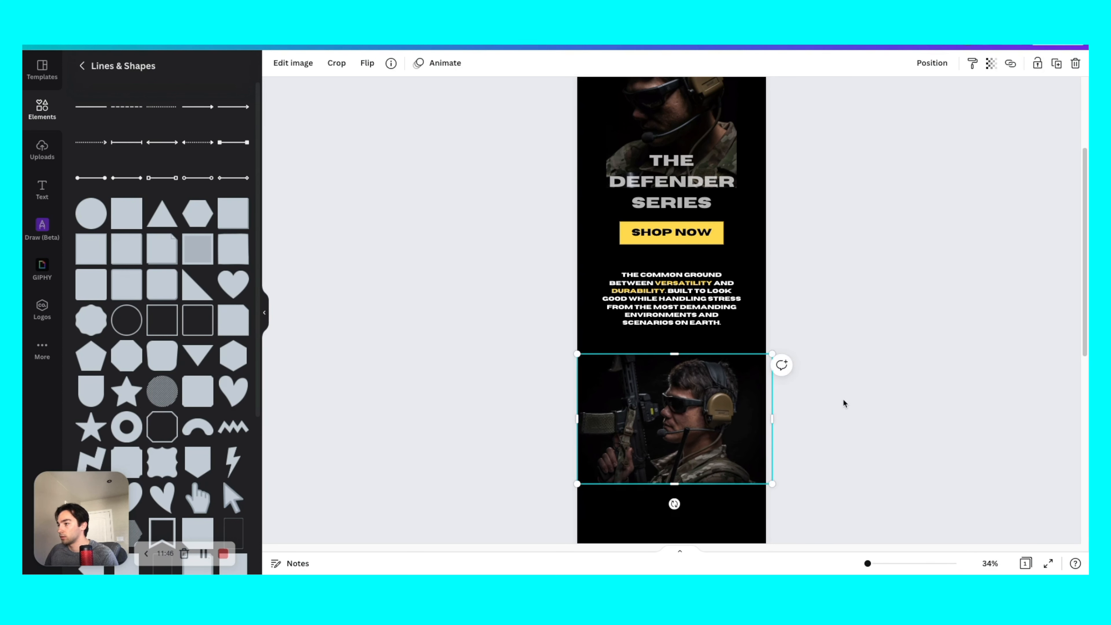
click(845, 403)
scroll(676, 407, down, 2)
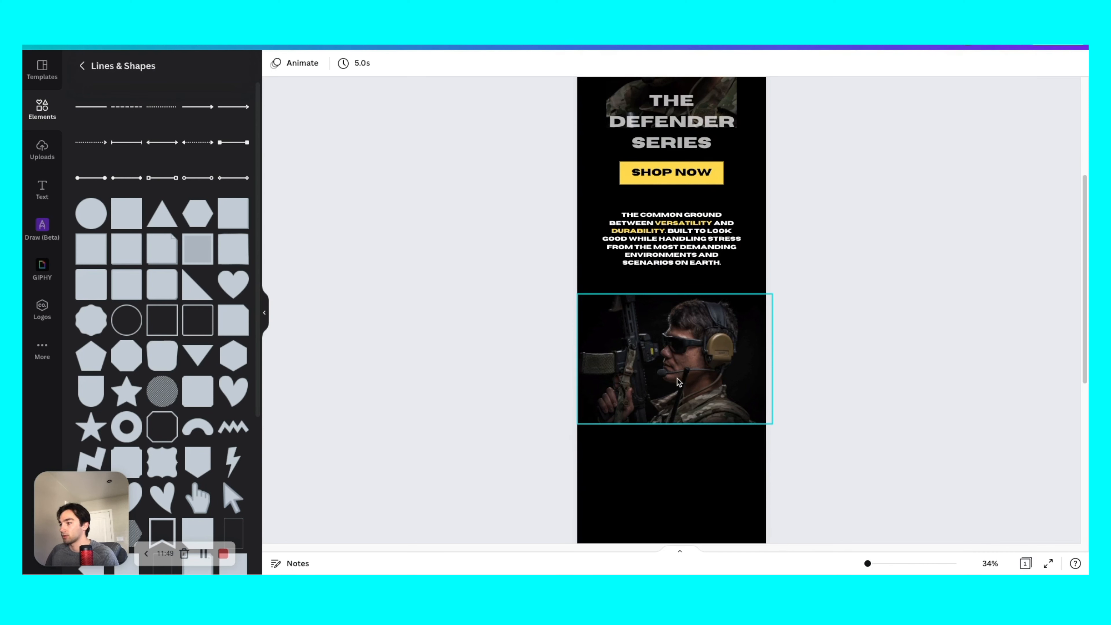
scroll(678, 376, up, 5)
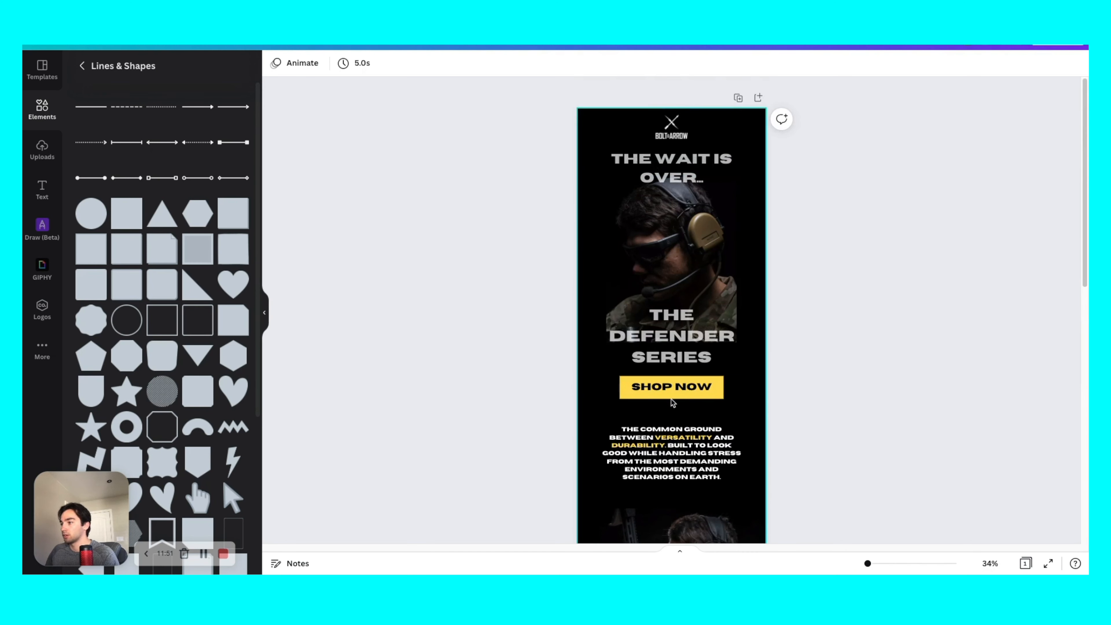
scroll(672, 394, down, 7)
scroll(669, 361, up, 4)
scroll(673, 358, down, 1)
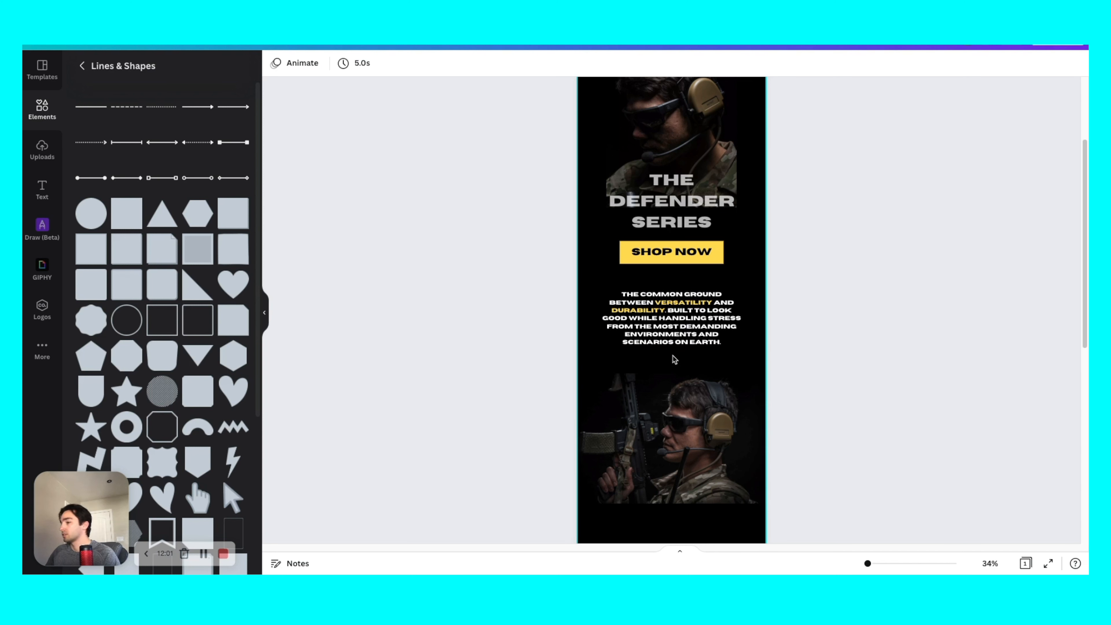
- Duplicate the yellow rectangle with its "SHOP NOW" text and place the copy near the lower edge of the rifle soldier photo
click(696, 256)
click(710, 267)
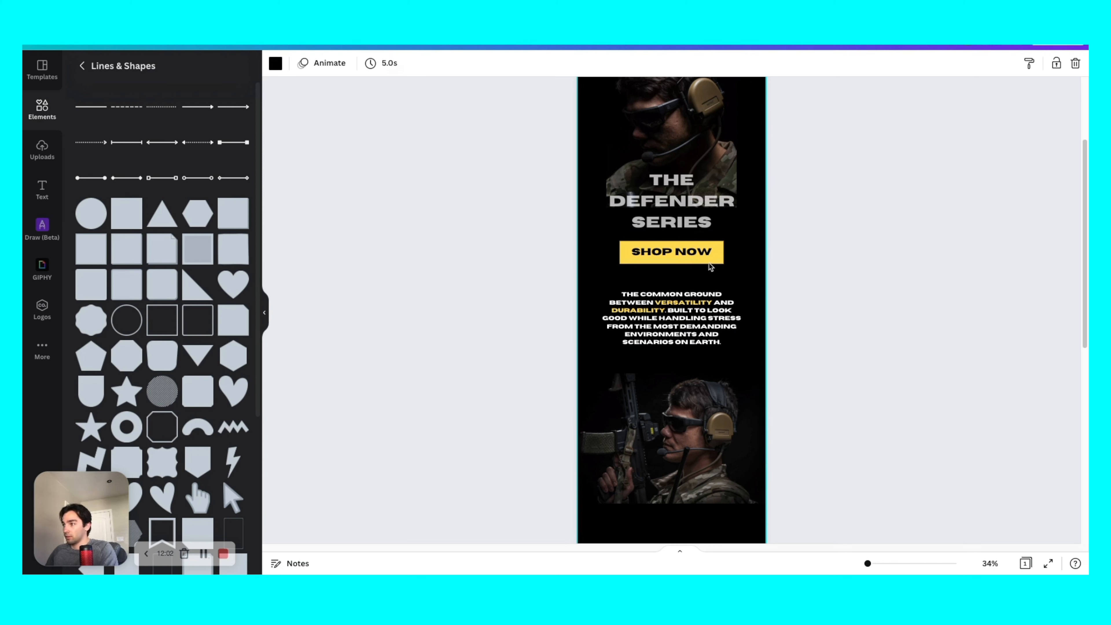
click(709, 261)
shift+click(688, 252)
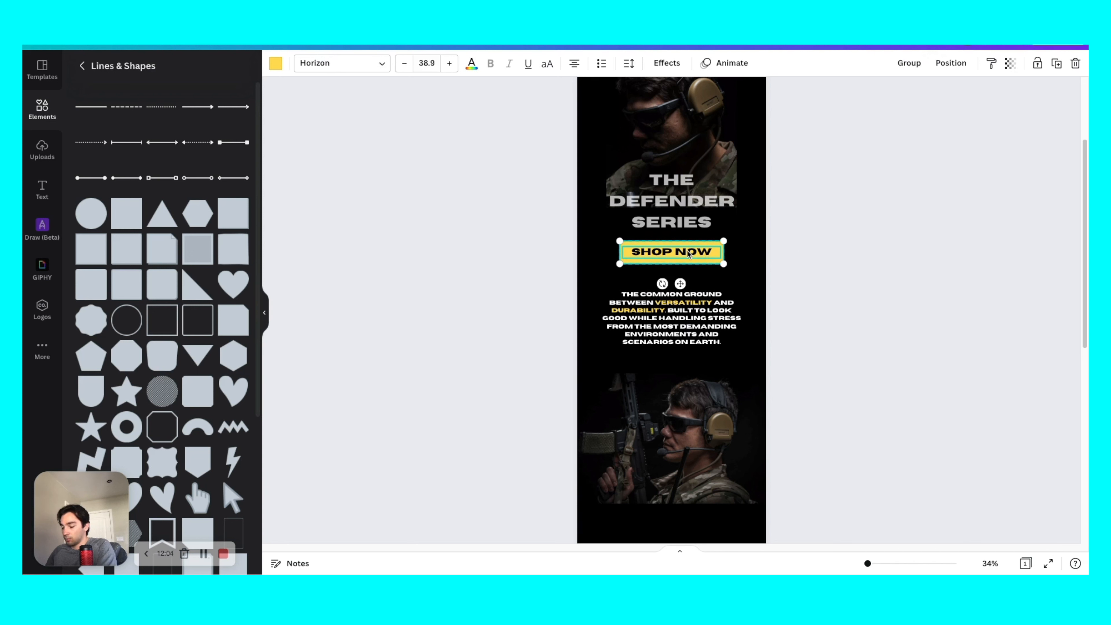
scroll(668, 389, down, 4)
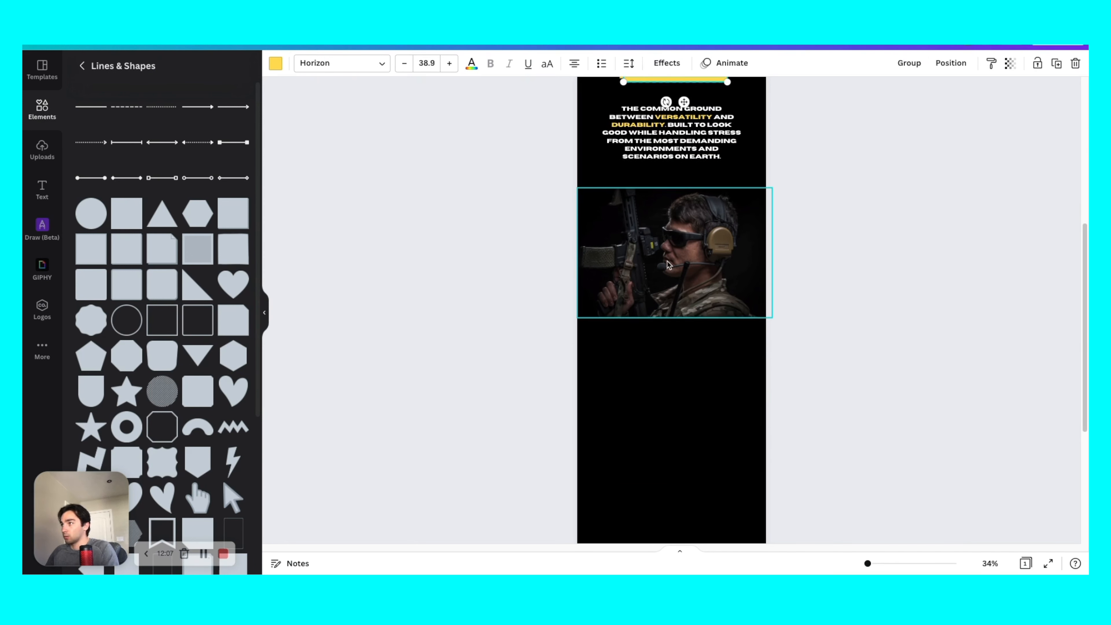
scroll(672, 263, up, 1)
alt+drag(676, 90, 672, 316)
click(651, 394)
- Shrink the upper yellow rectangle with its "SHOP NOW" text to about 449 × 98 px and recentre it beneath the DEFENDER SERIES heading
scroll(673, 287, up, 5)
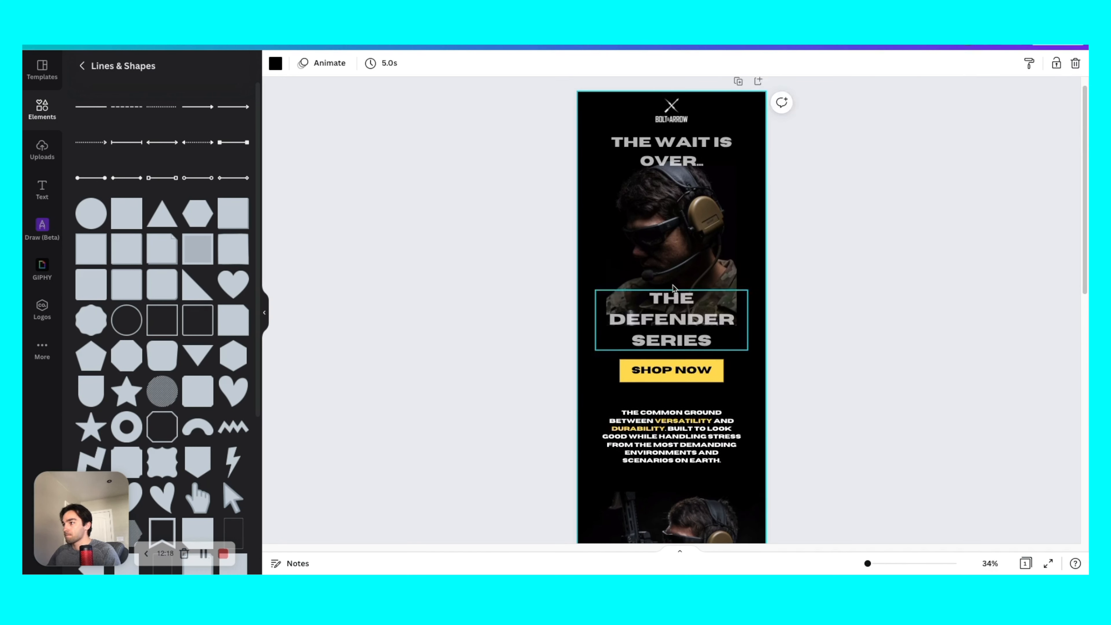
scroll(672, 306, down, 4)
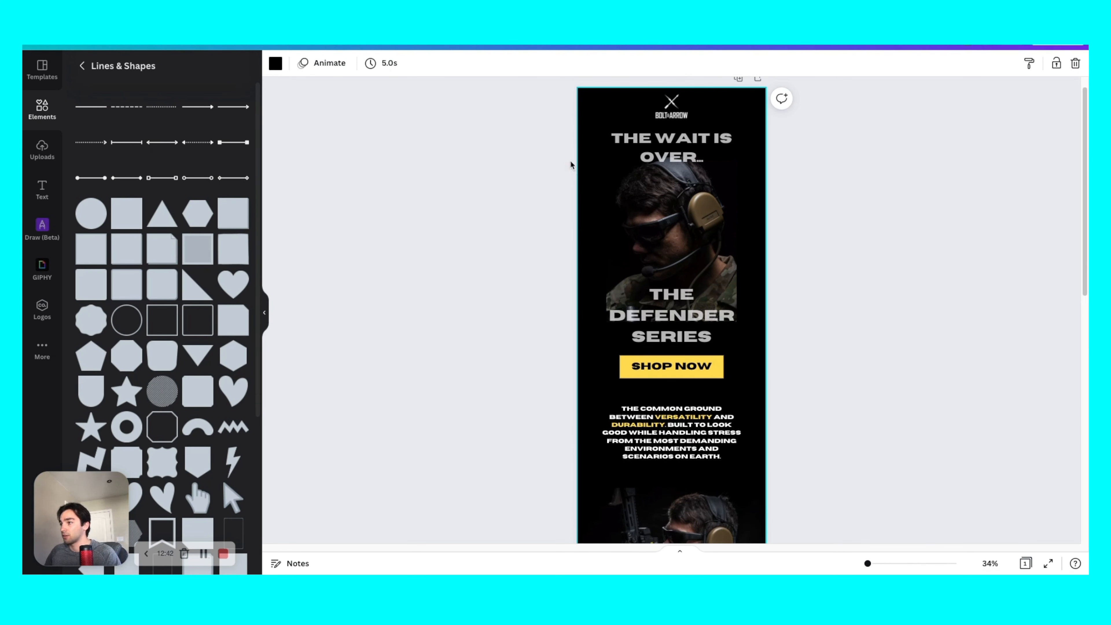
click(669, 367)
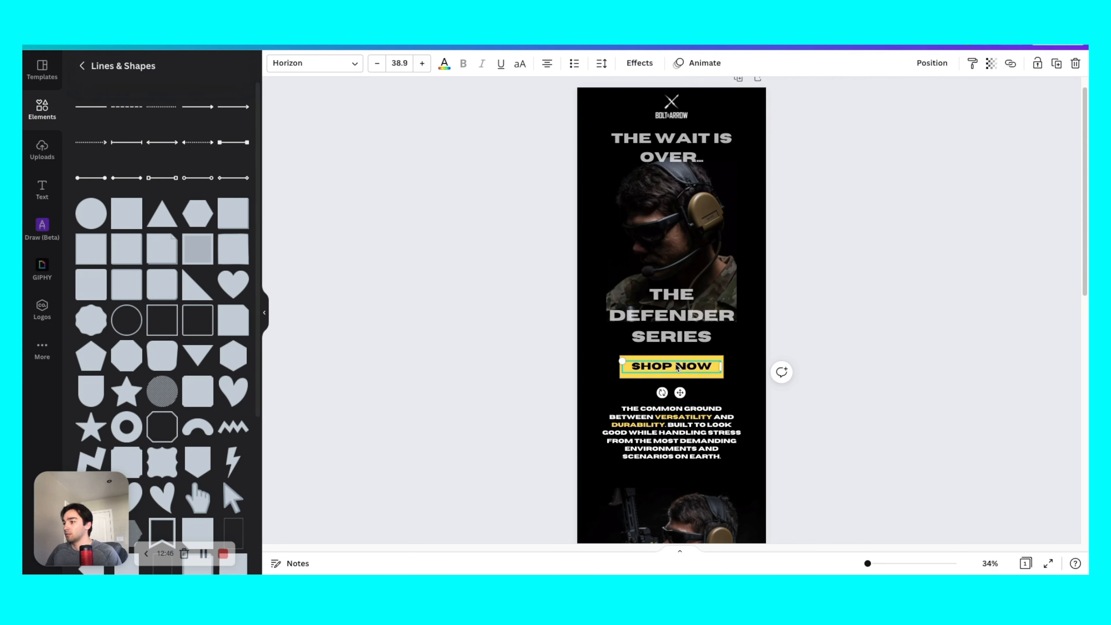
click(728, 390)
click(716, 373)
click(728, 389)
click(721, 381)
shift+click(723, 373)
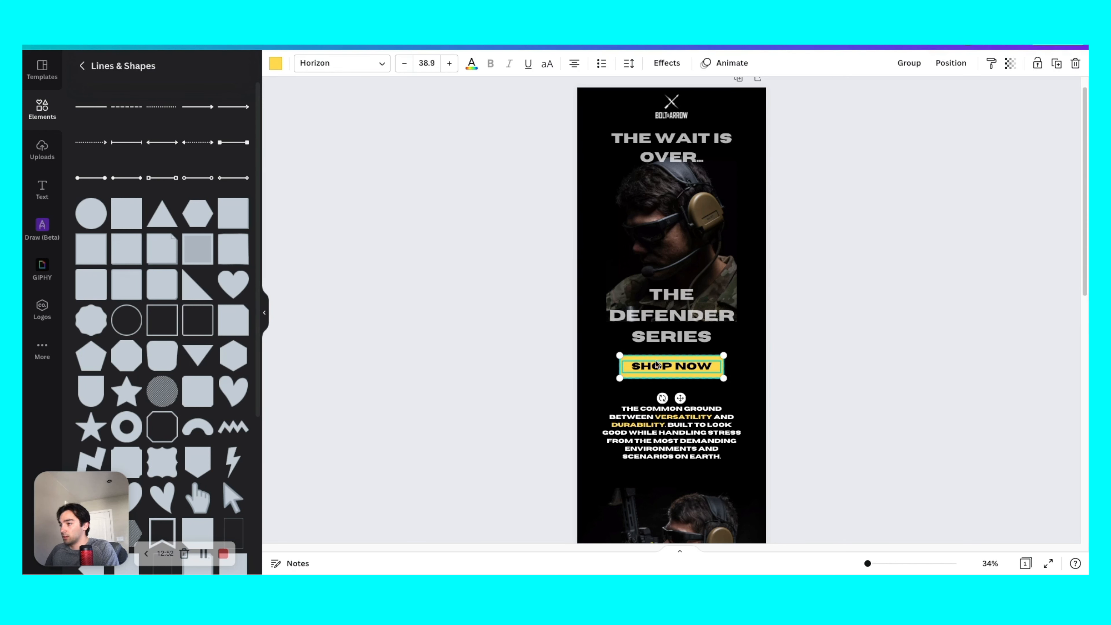
drag(621, 355, 639, 360)
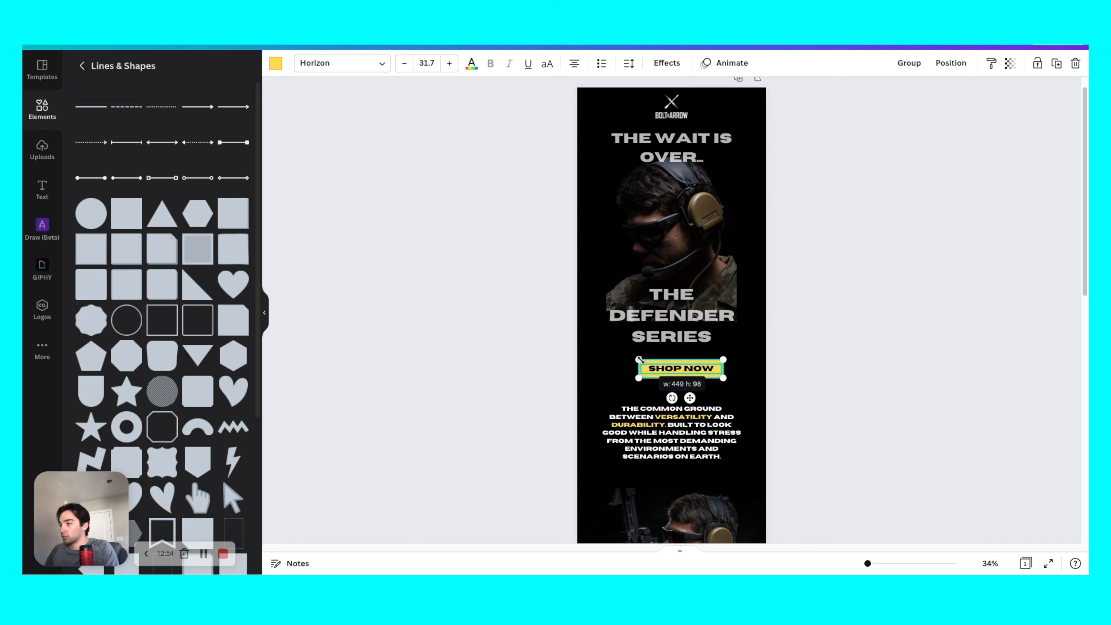
click(623, 363)
drag(732, 369, 675, 367)
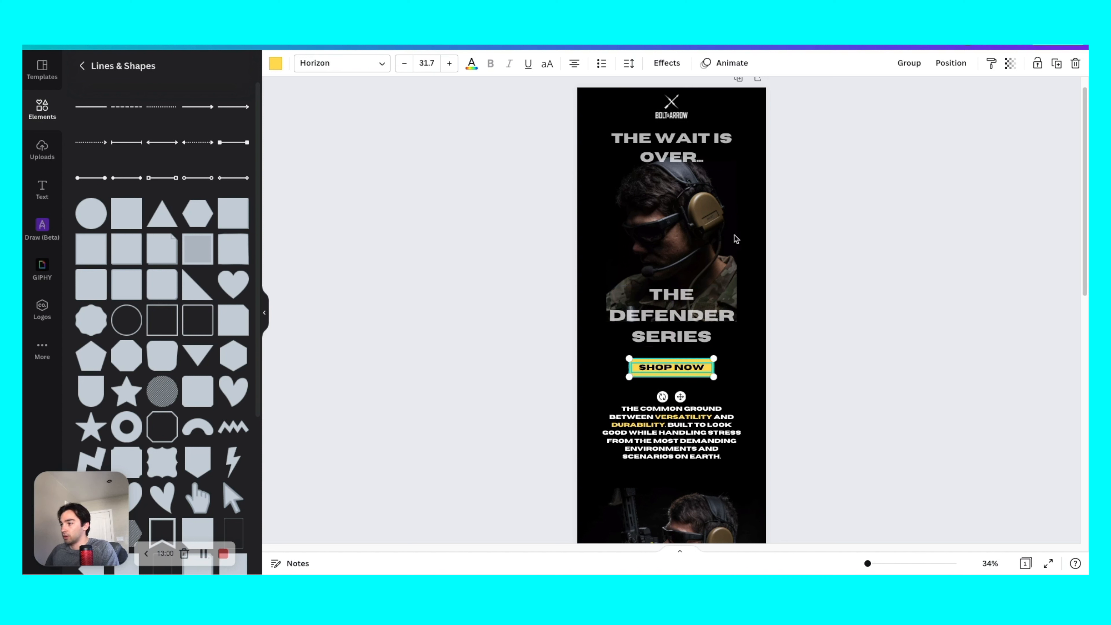
click(731, 396)
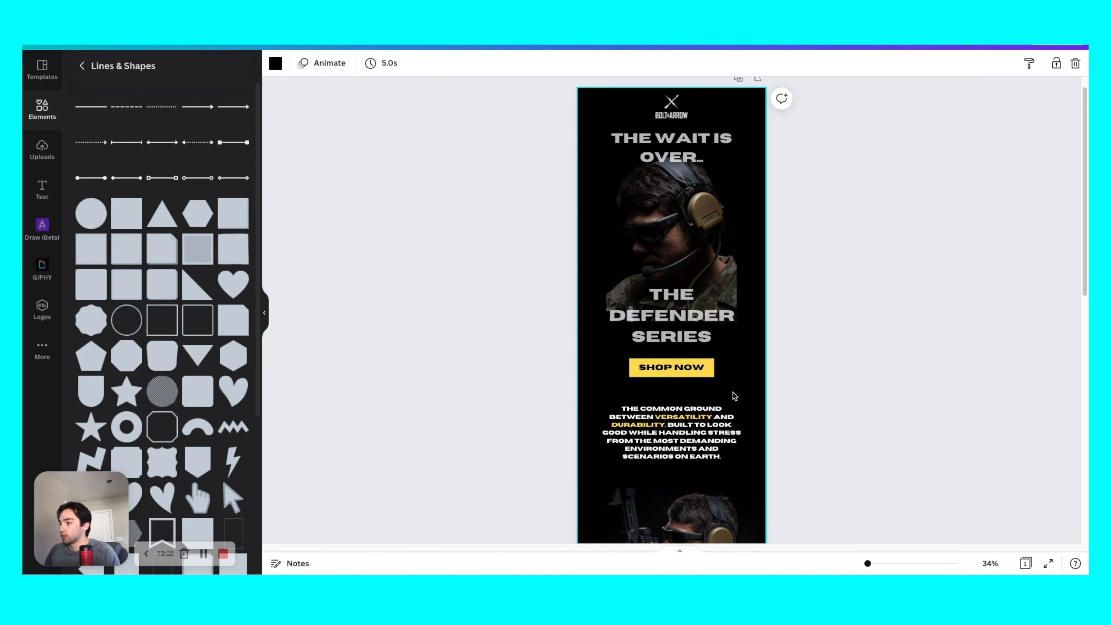
- Download the design as a PNG at size 1, 1000 × 5000 px
scroll(732, 396, up, 1)
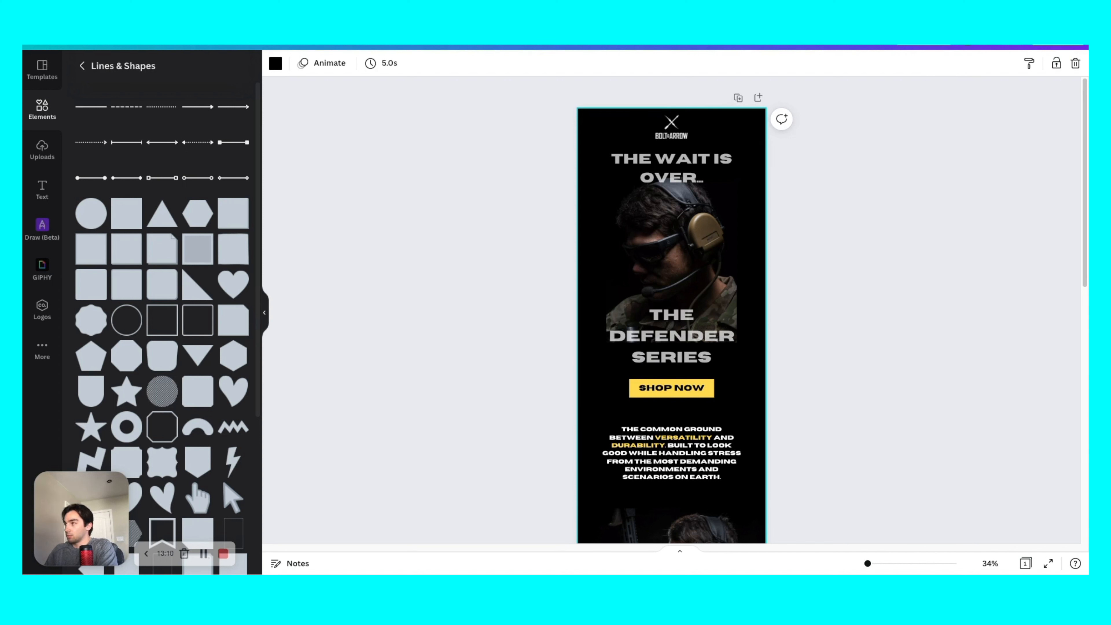
click(921, 166)
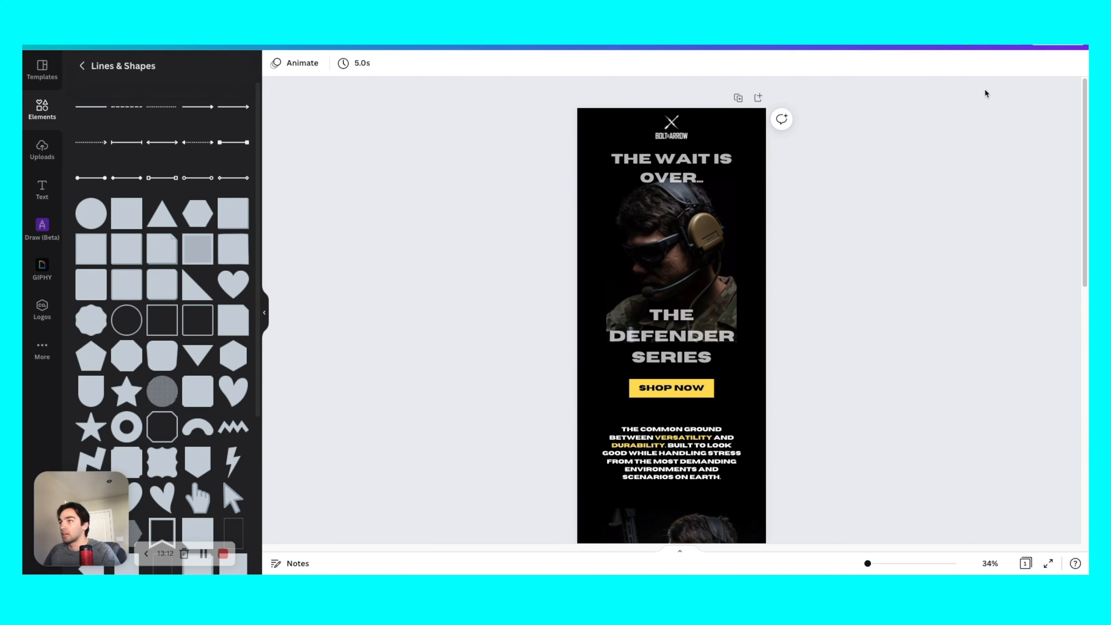
click(1058, 44)
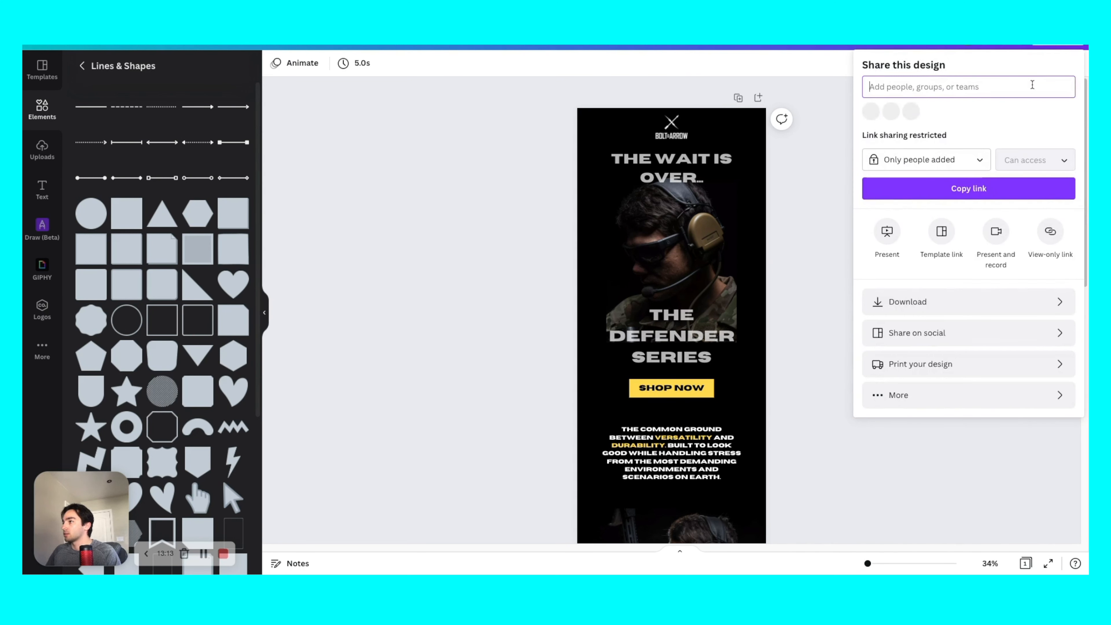
click(928, 308)
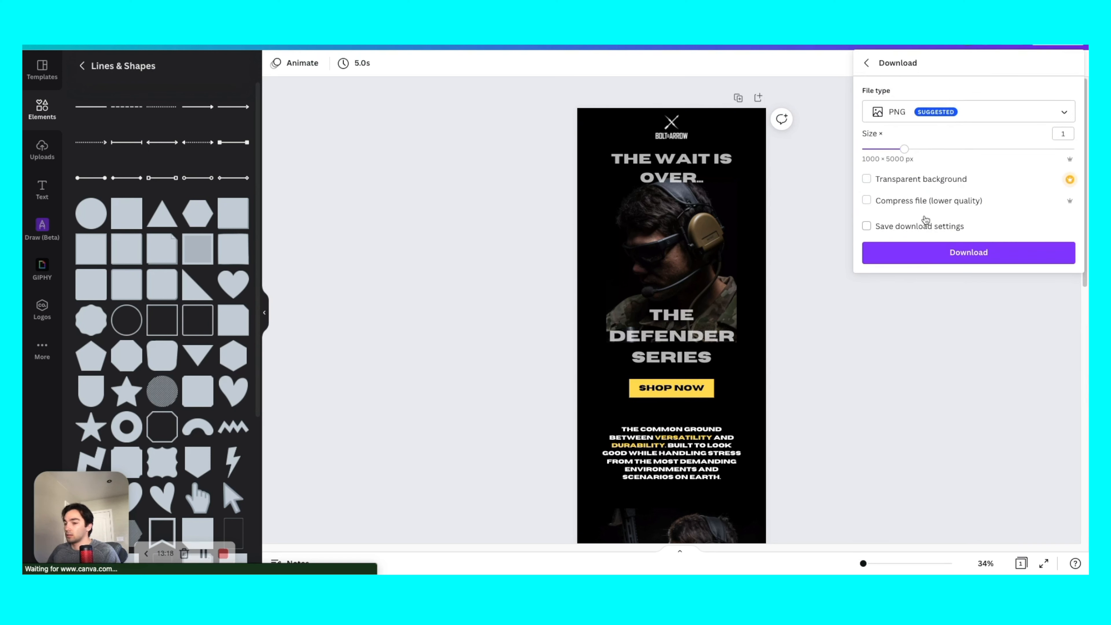
click(869, 254)
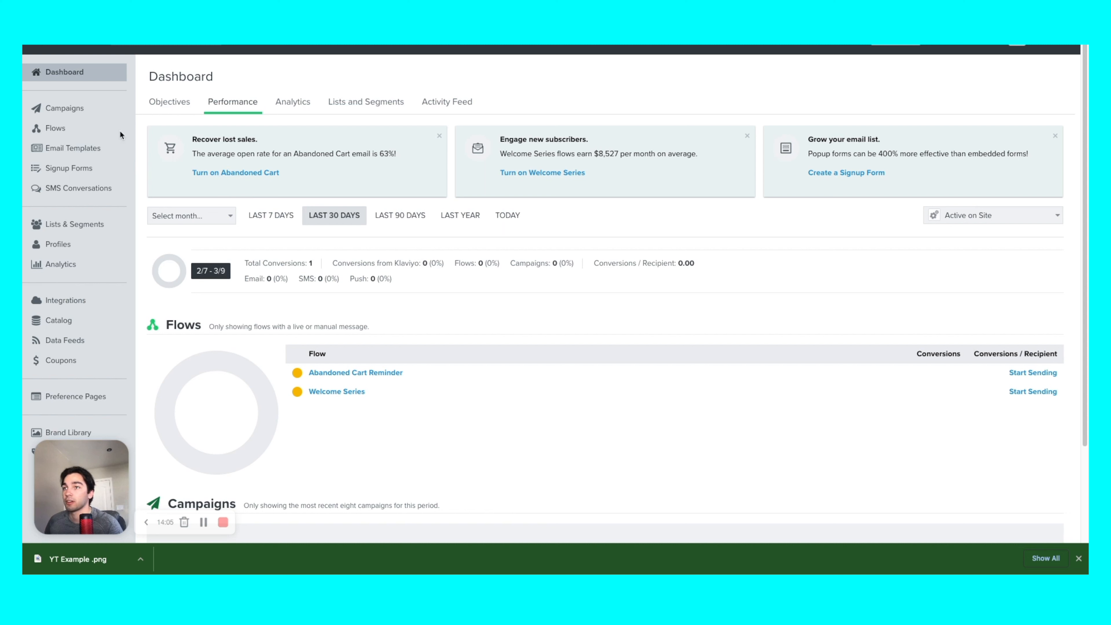
- Switch to Klaviyo, create a new email campaign and name it "YT Example"
click(69, 116)
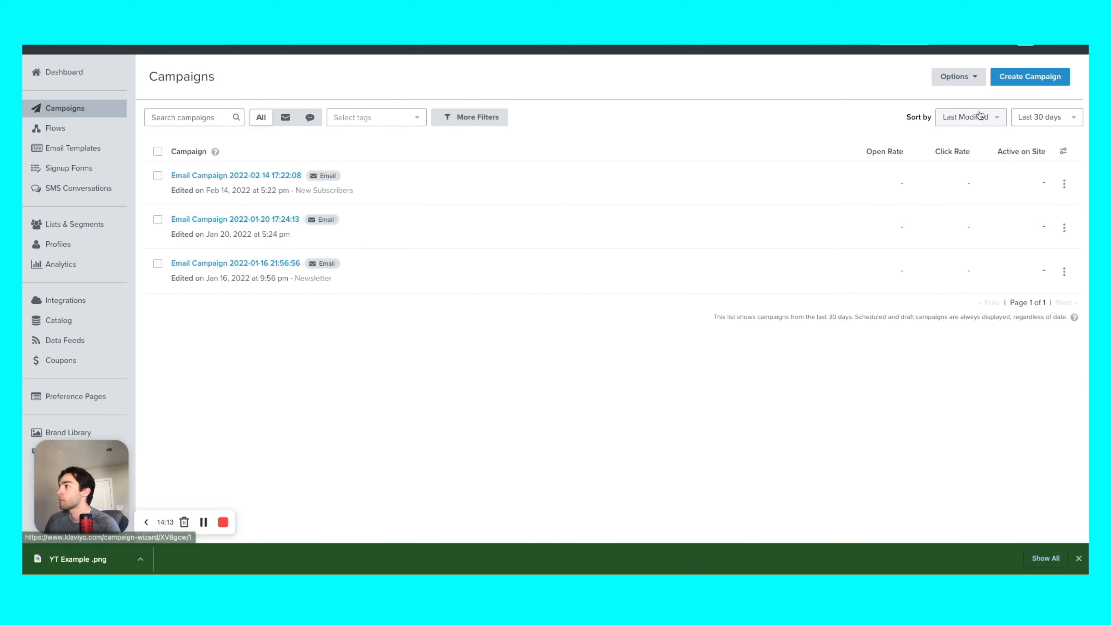
click(1024, 79)
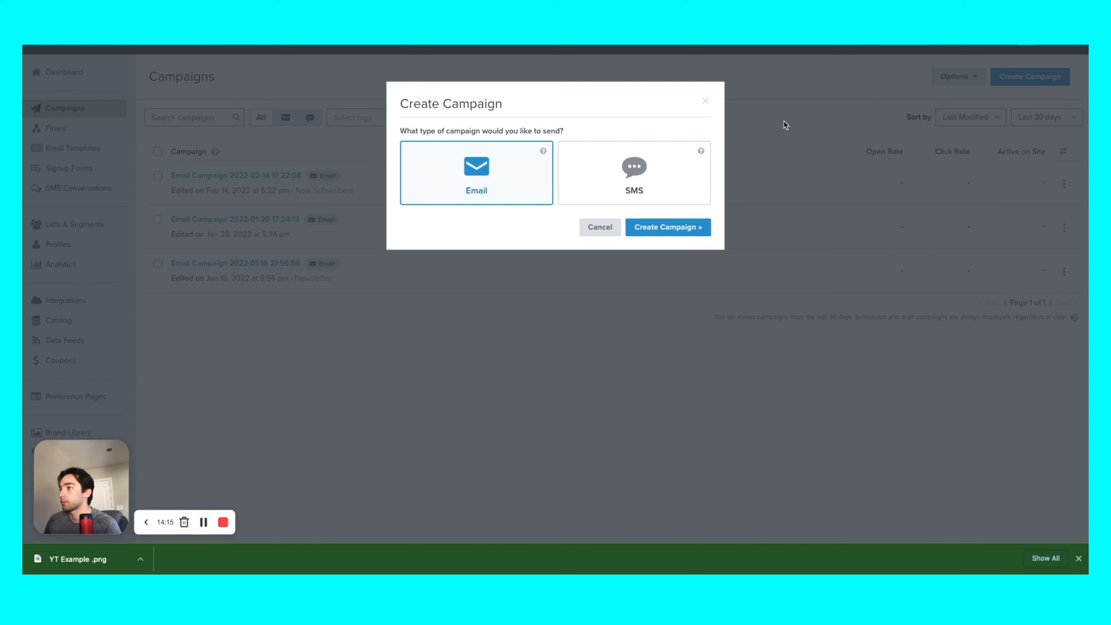
click(677, 232)
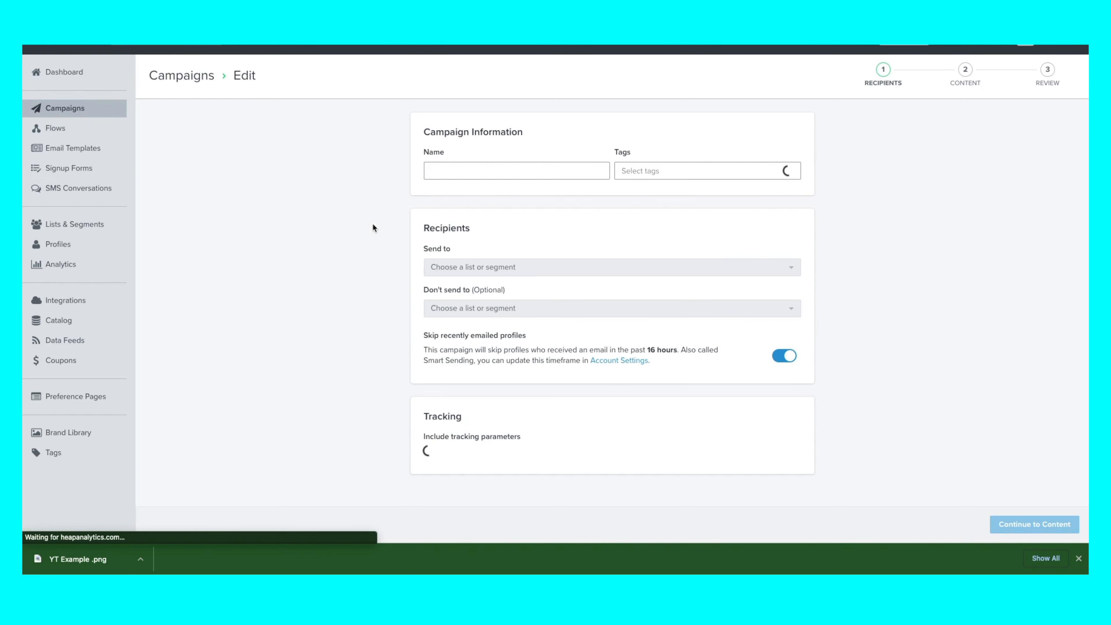
triple_click(573, 171)
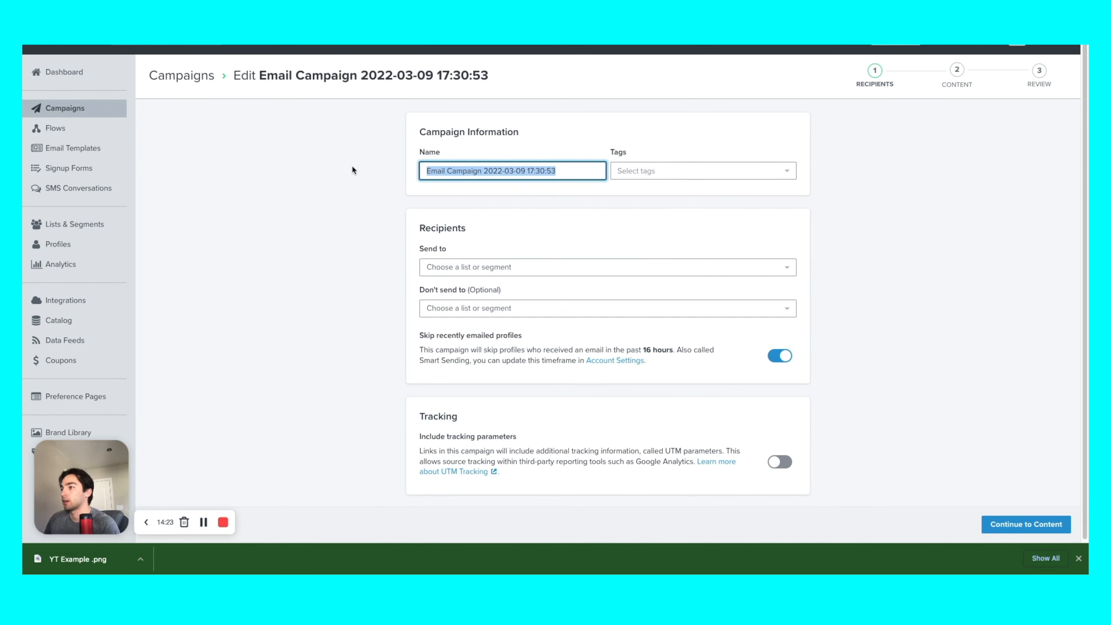
text(YT Example)
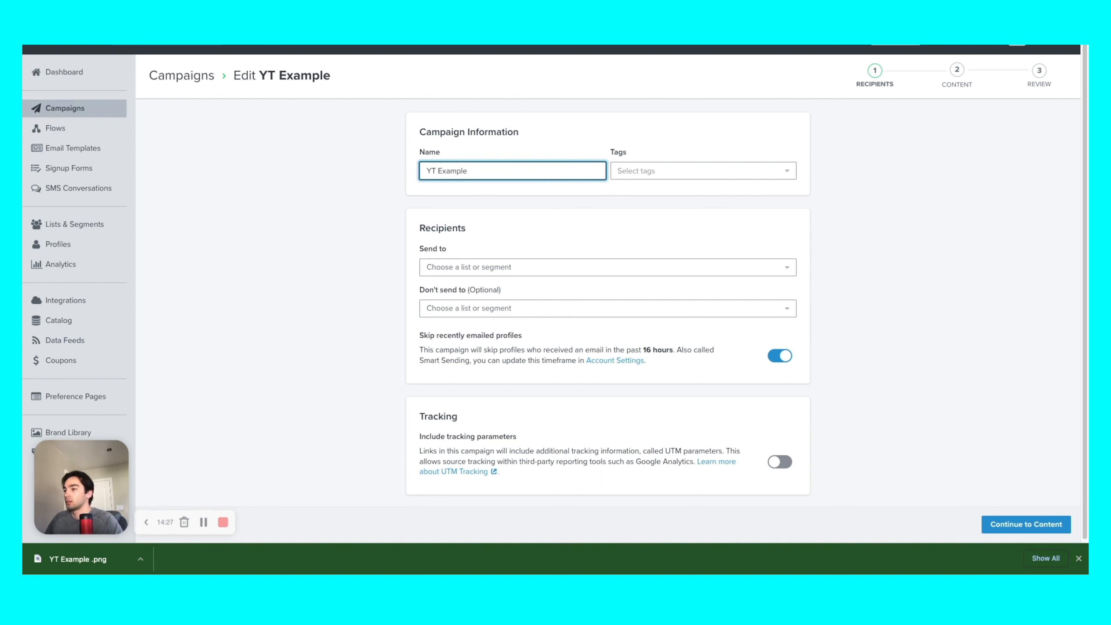
- Set the campaign to be sent to the Newsletter list
click(545, 237)
click(506, 268)
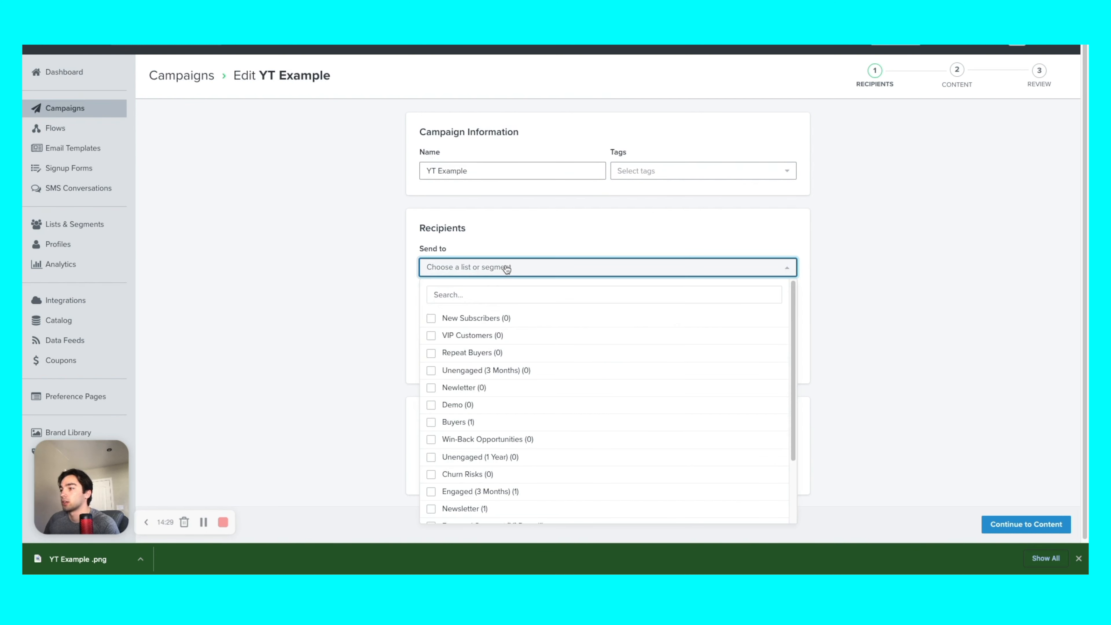
scroll(515, 440, down, 2)
scroll(514, 441, down, 1)
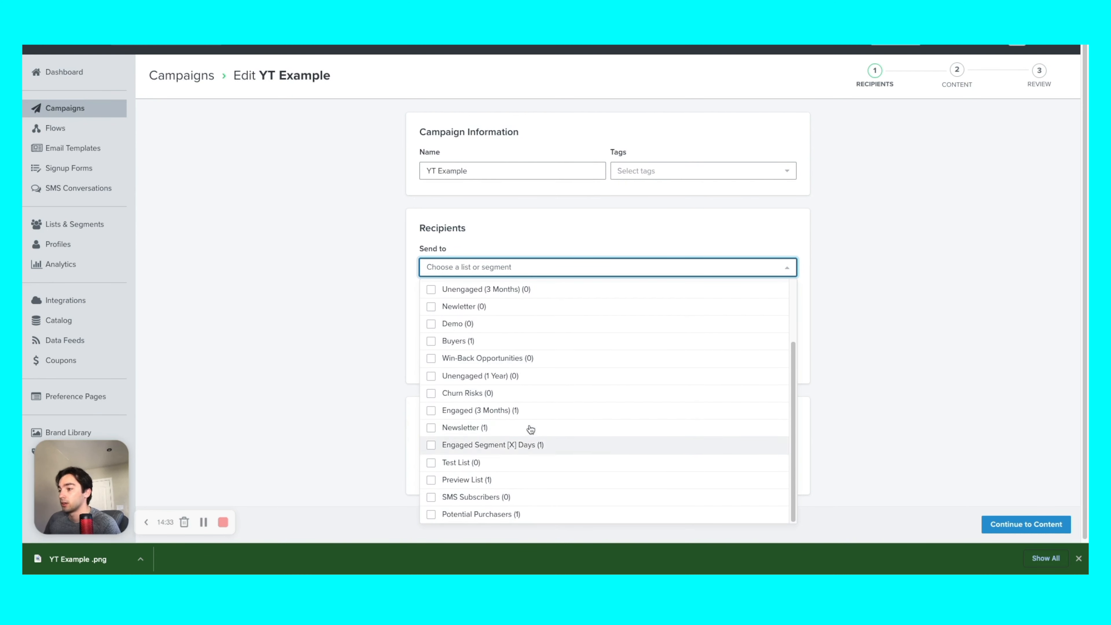
click(514, 431)
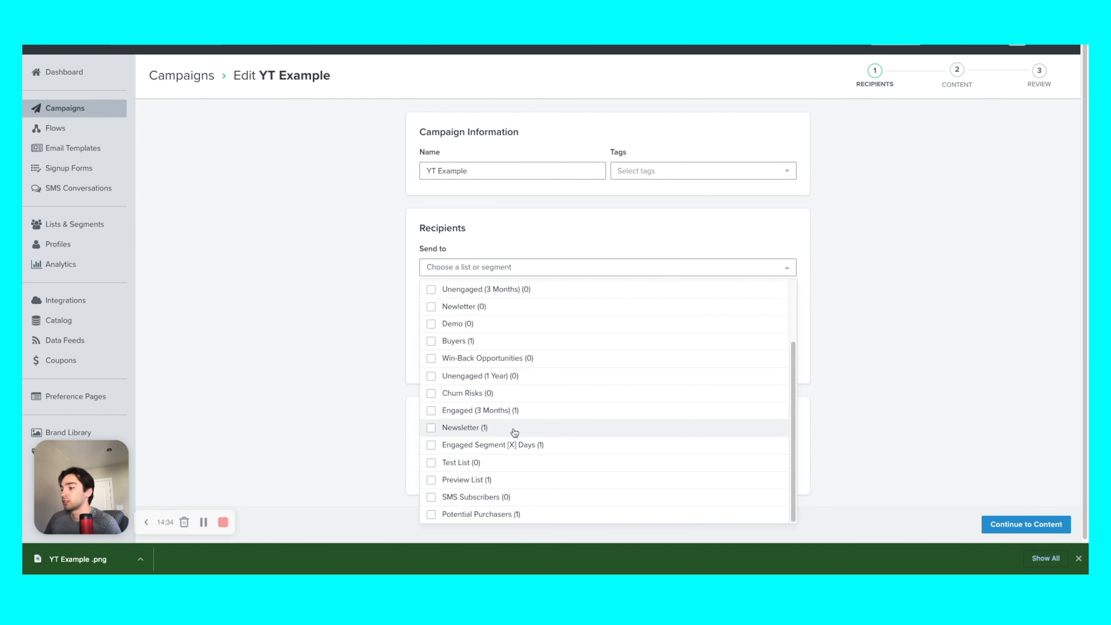
click(554, 228)
- Turn on tracking parameters for the campaign and proceed to its content stage
scroll(476, 401, down, 2)
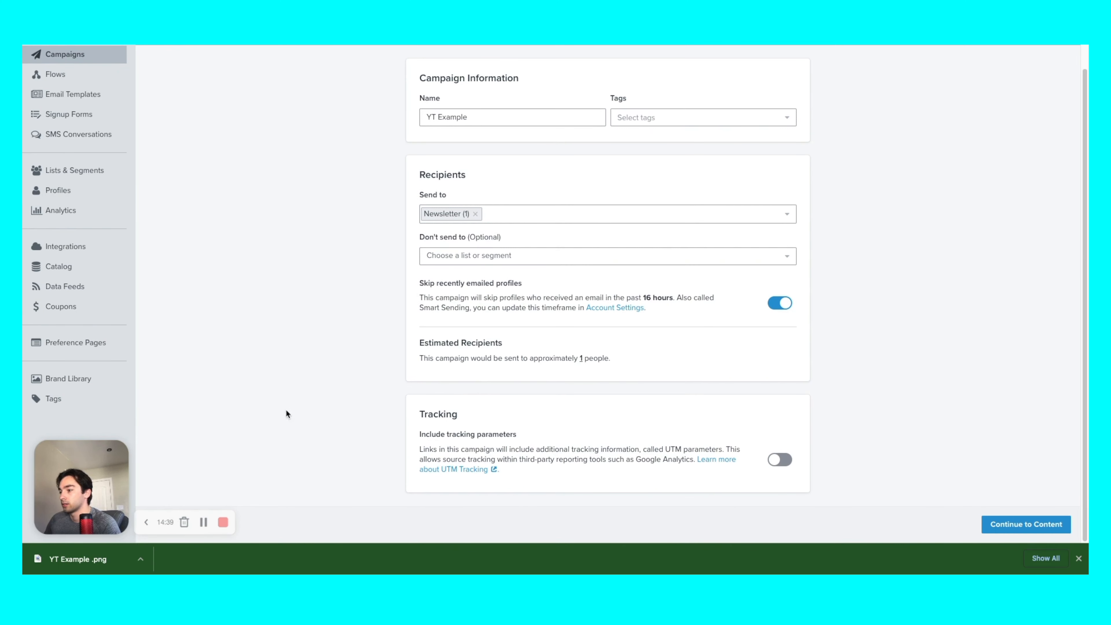
click(773, 460)
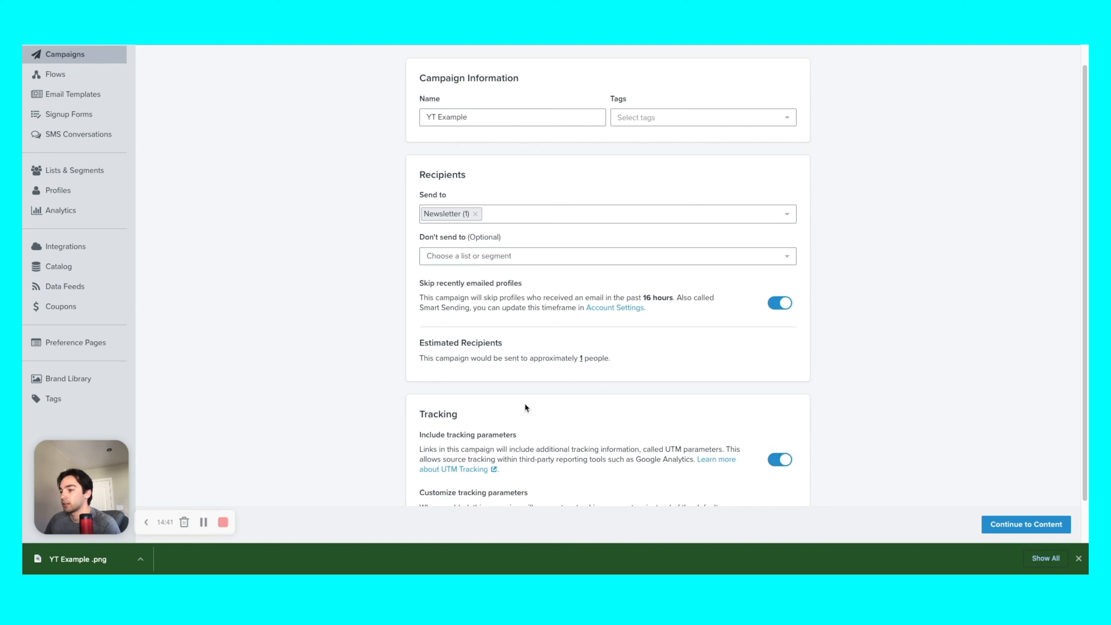
scroll(503, 394, down, 2)
click(1004, 525)
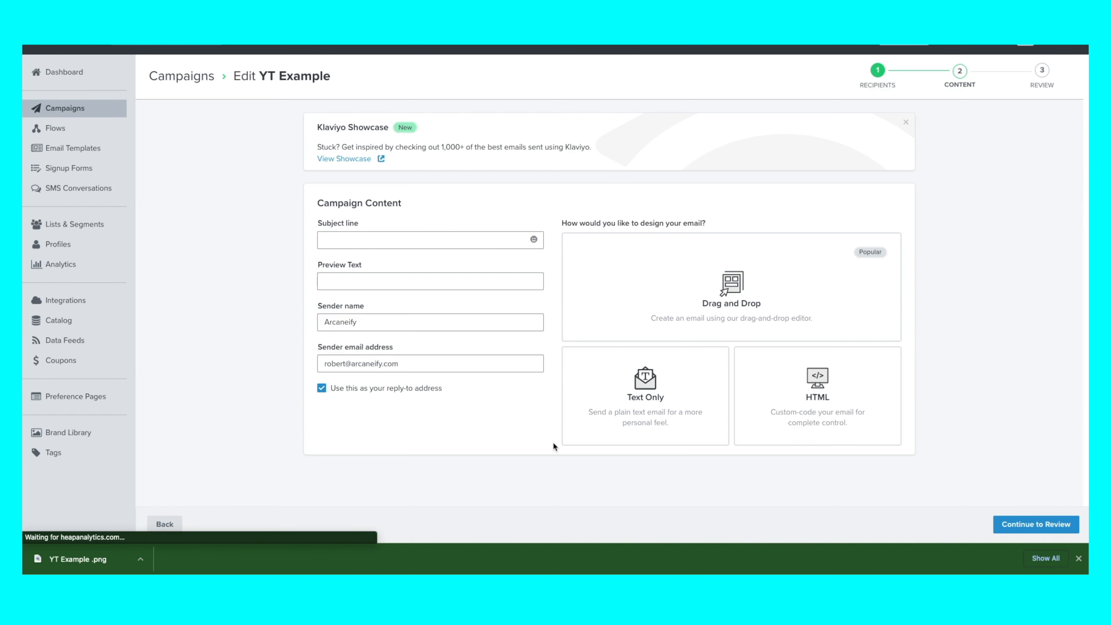
- Choose the drag-and-drop design for the email and start it from the basic 1 Column template
click(384, 248)
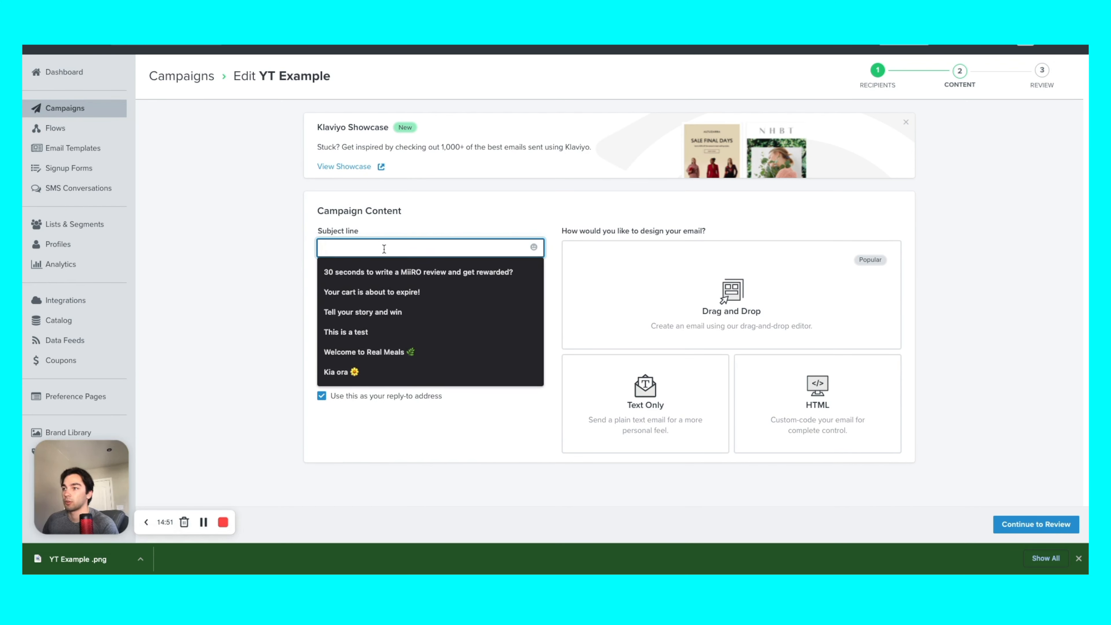
click(290, 240)
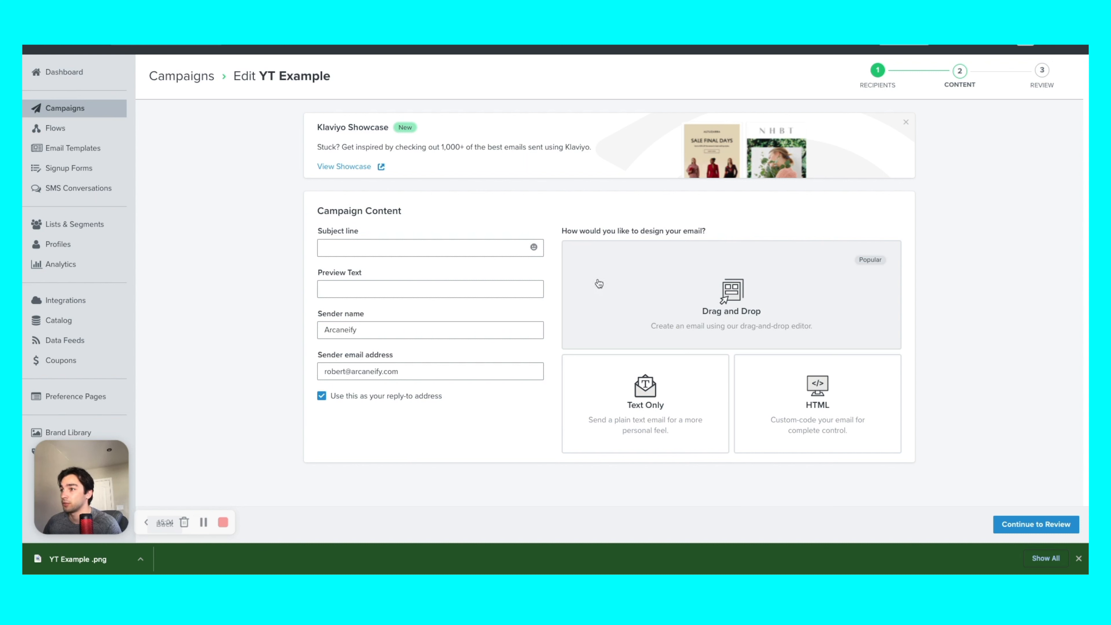
click(716, 292)
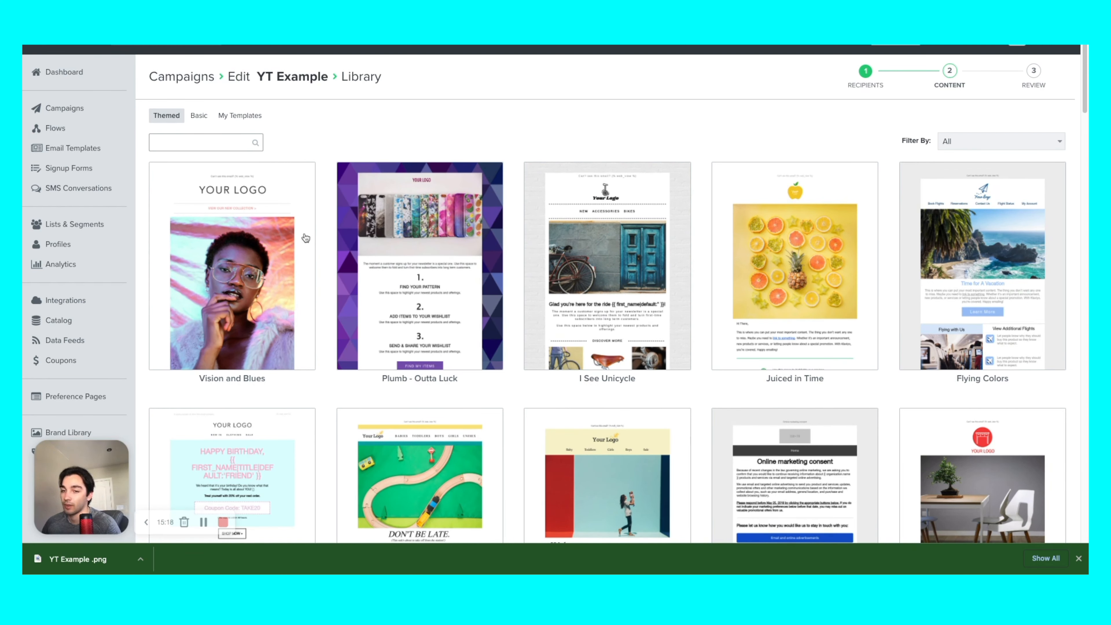
click(199, 116)
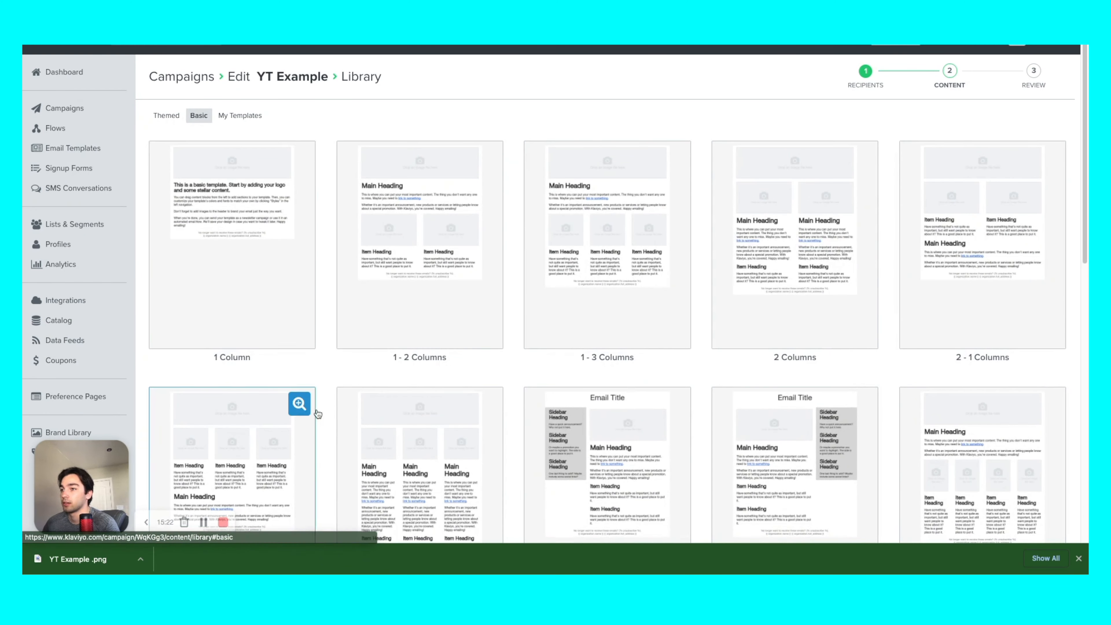
click(229, 227)
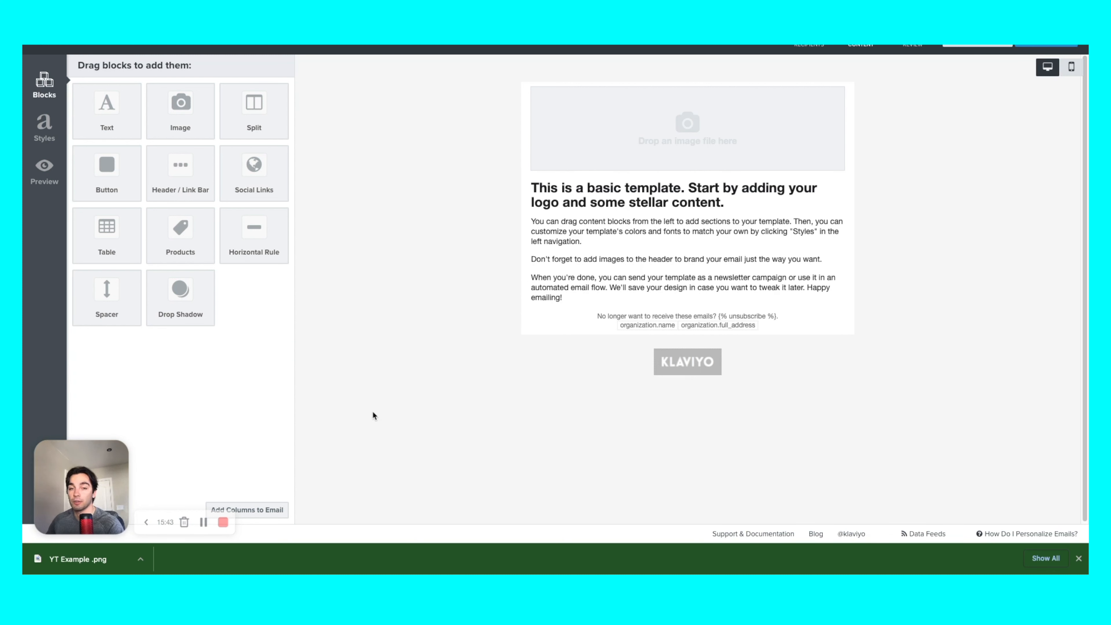
- Insert the downloaded YT Example PNG into the template's empty image block and make it fill the whole image area
drag(101, 563, 618, 155)
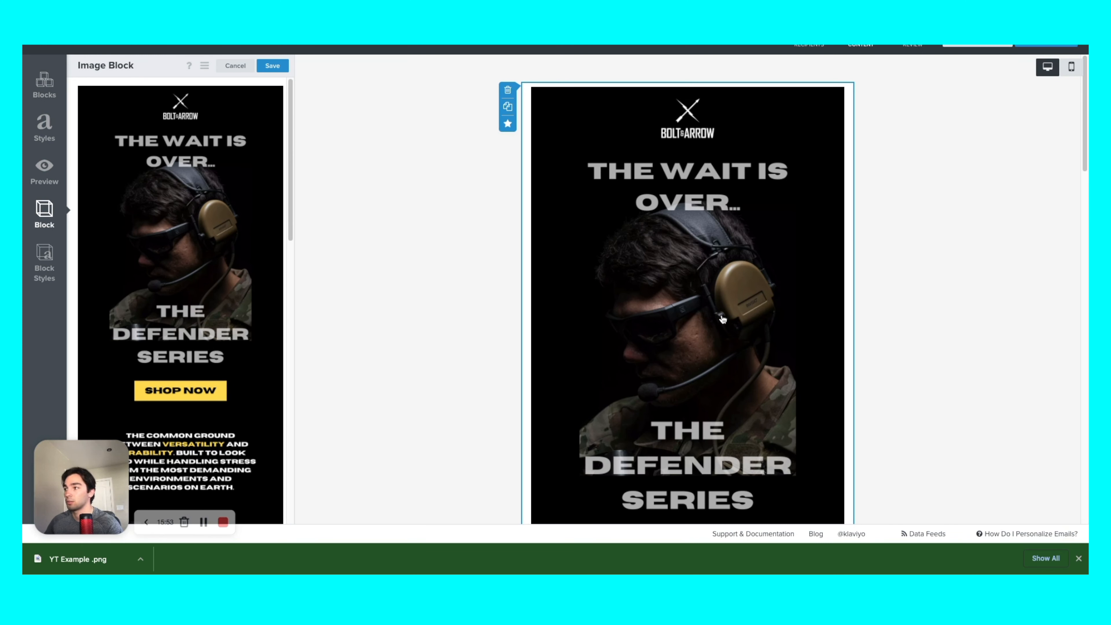
scroll(211, 310, down, 10)
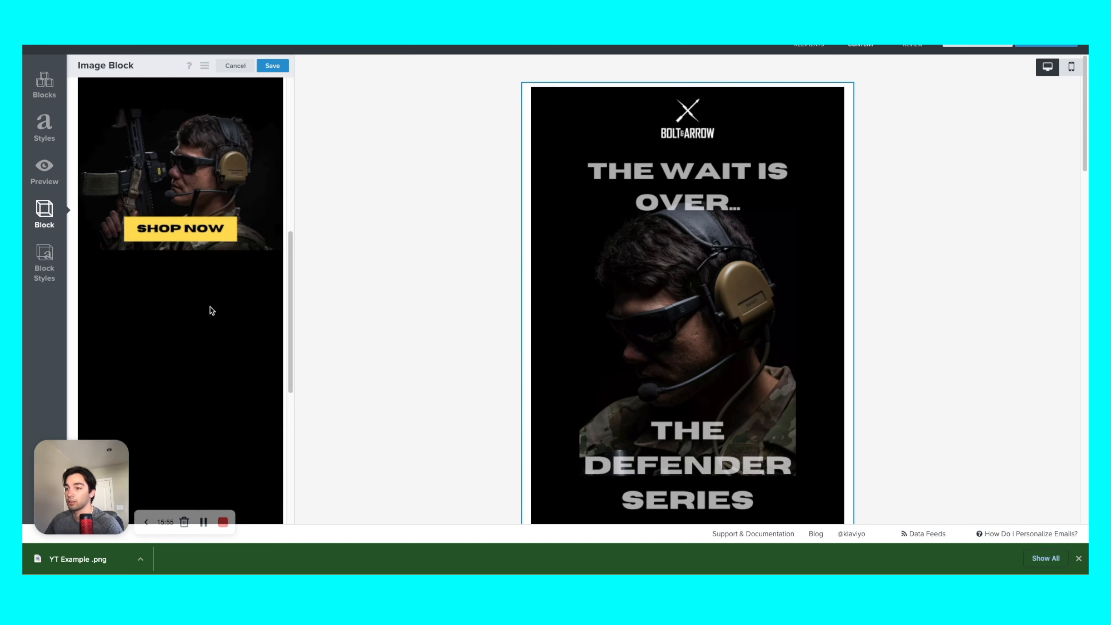
scroll(339, 380, down, 10)
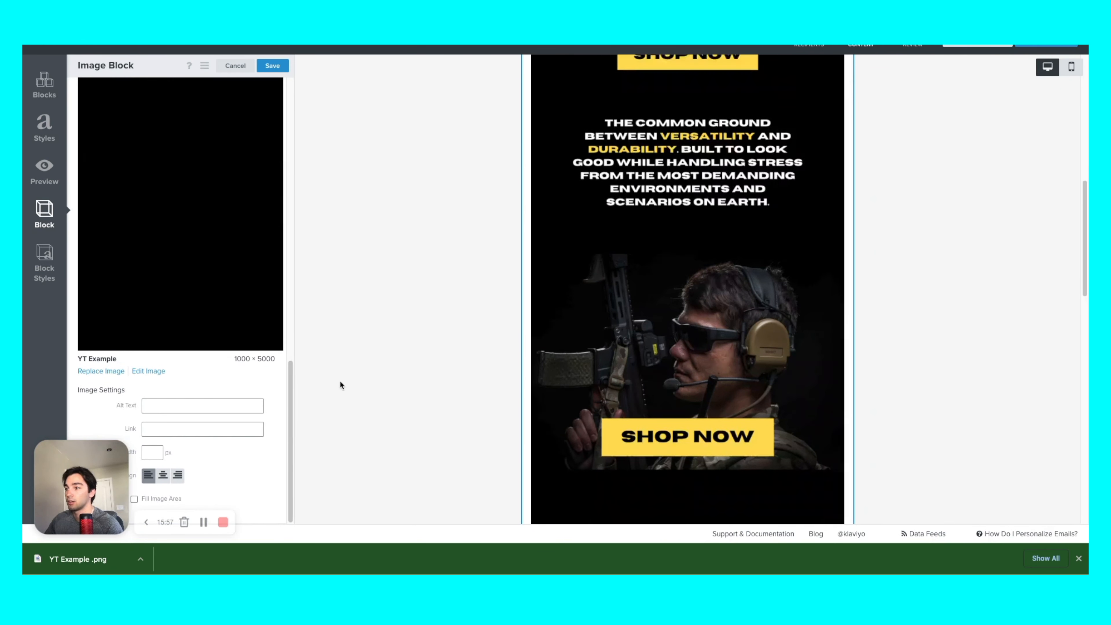
drag(97, 464, 357, 463)
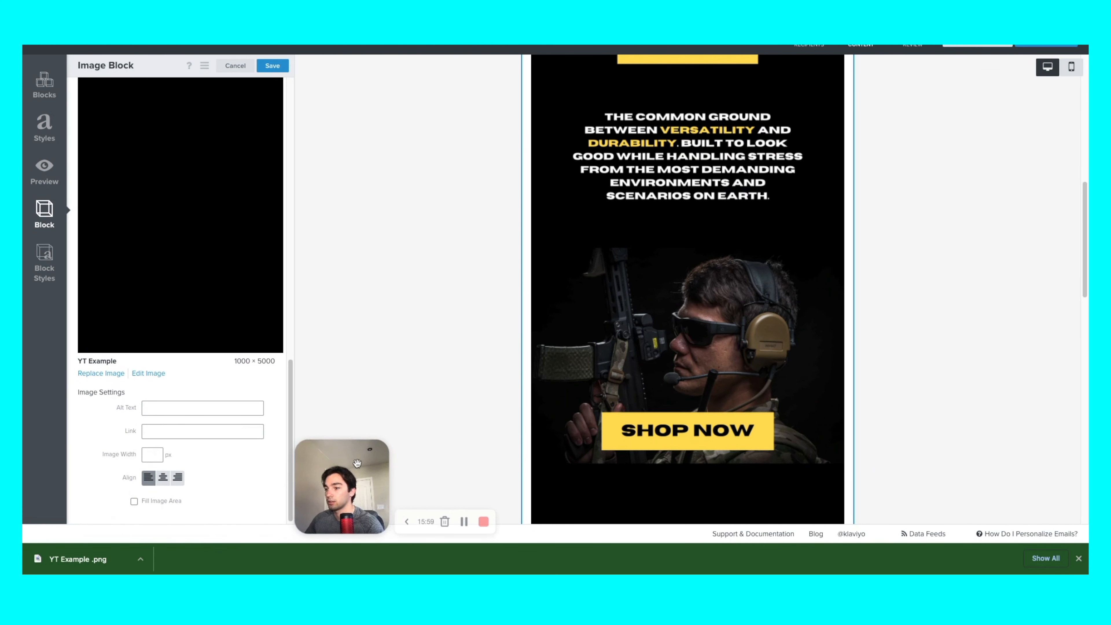
click(134, 501)
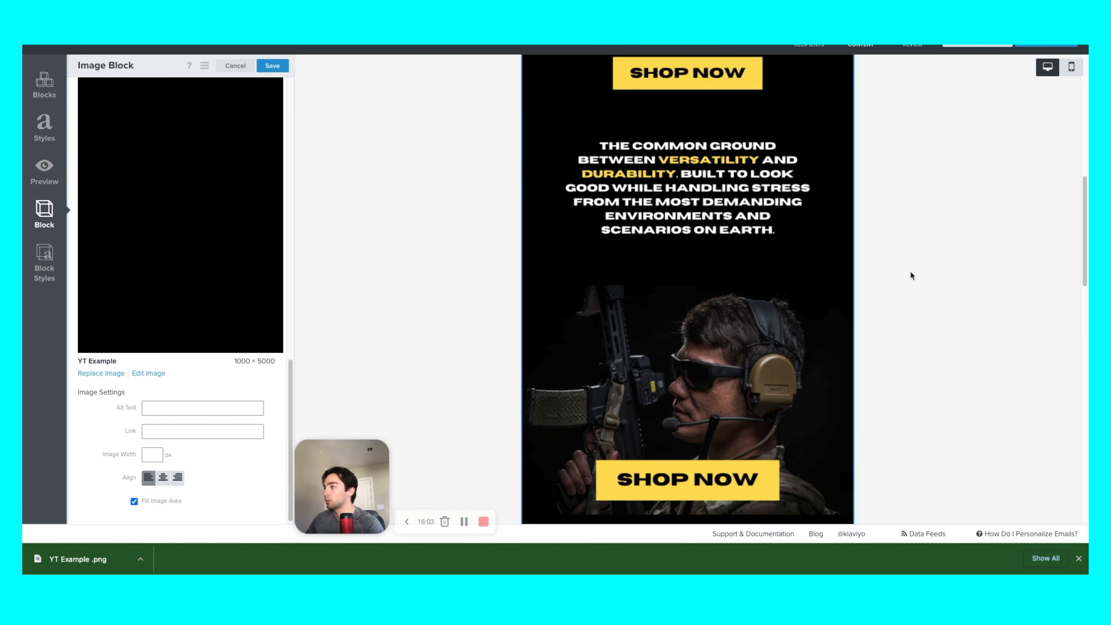
scroll(1069, 197, up, 10)
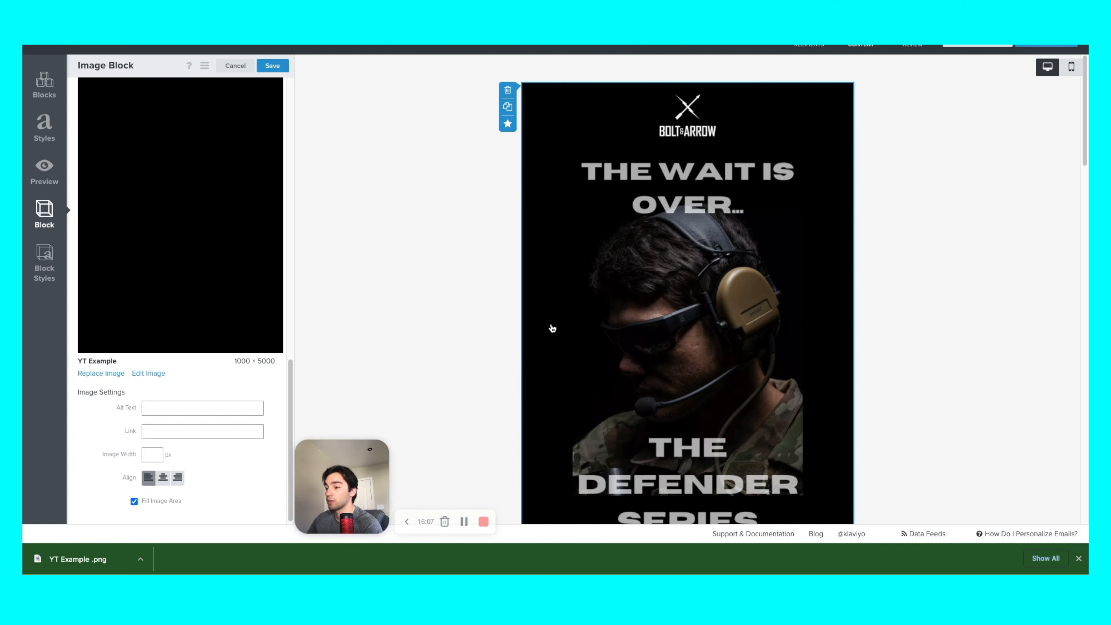
scroll(669, 259, down, 3)
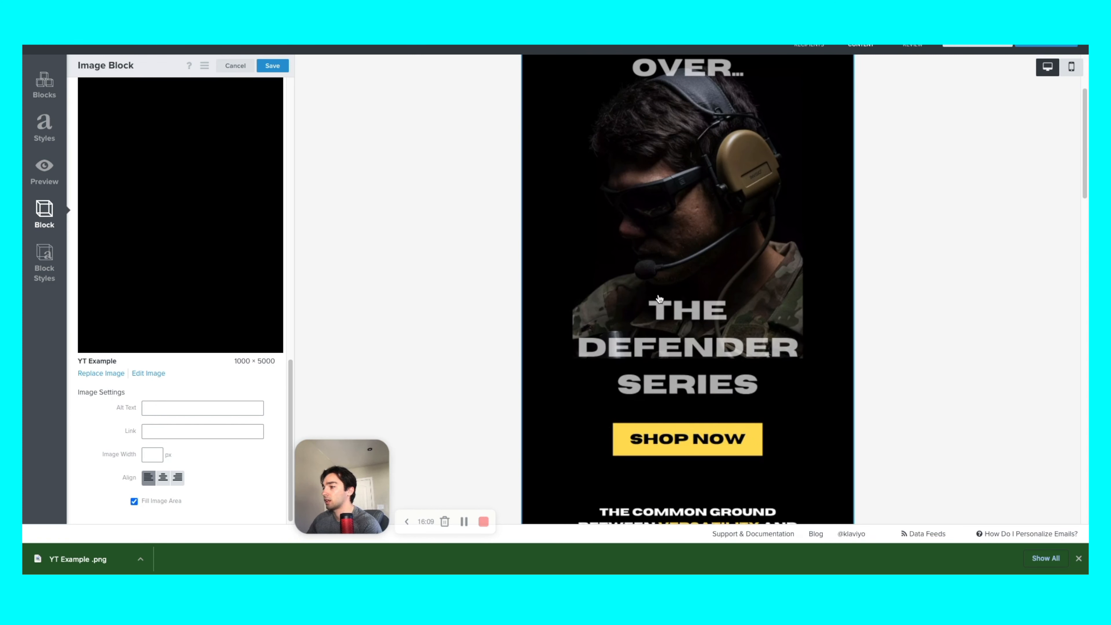
- Look over the full length of the inserted graphic, from its first section down to the empty black area
scroll(665, 342, down, 2)
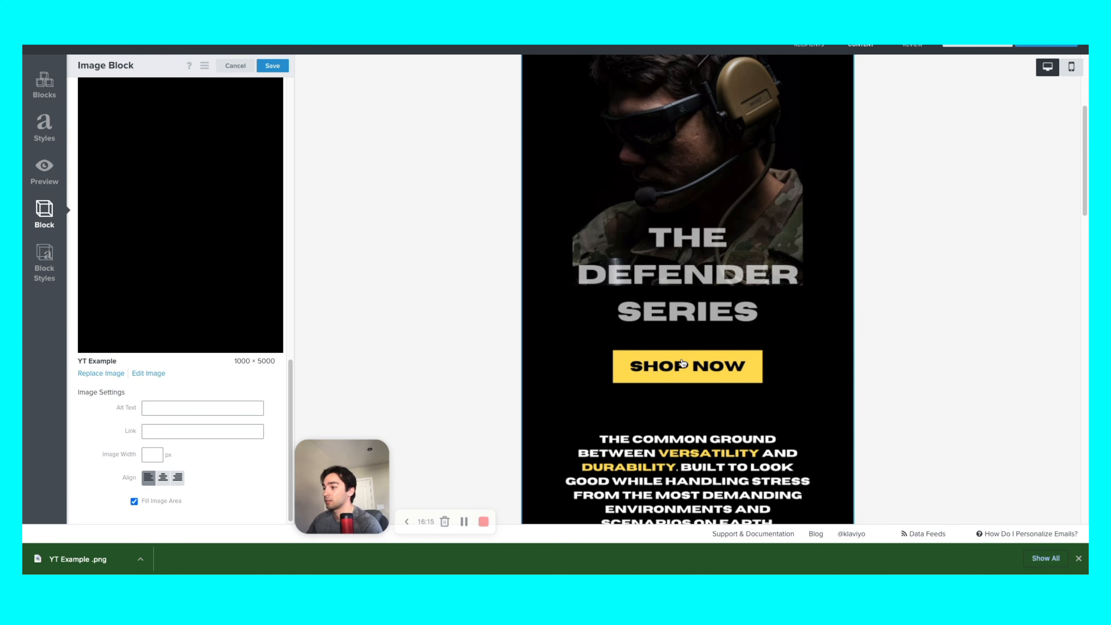
scroll(659, 397, down, 4)
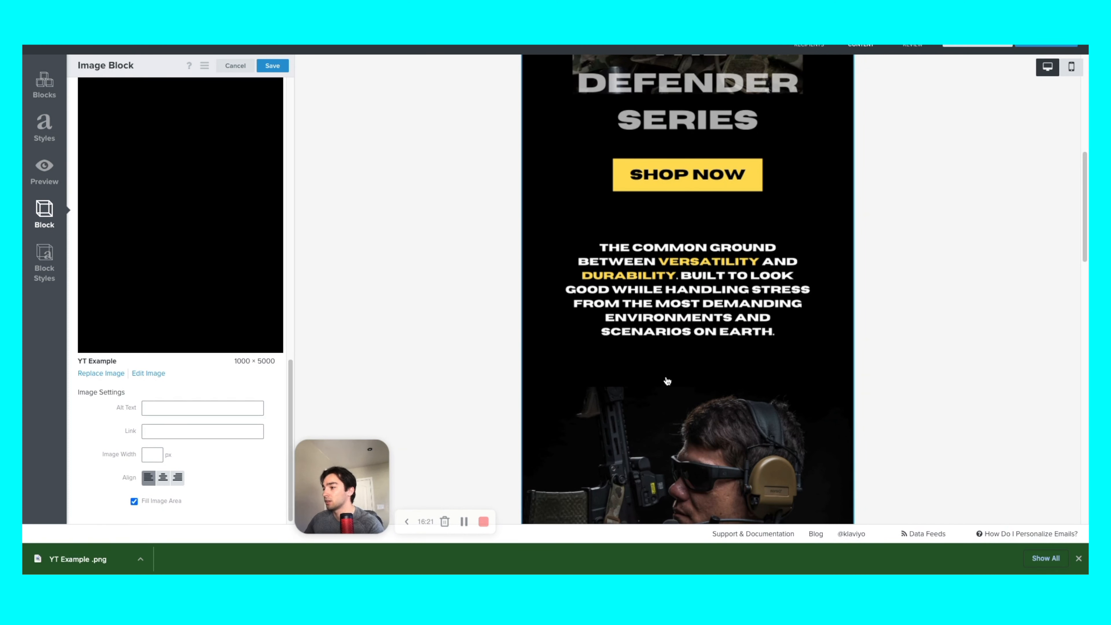
scroll(667, 380, down, 8)
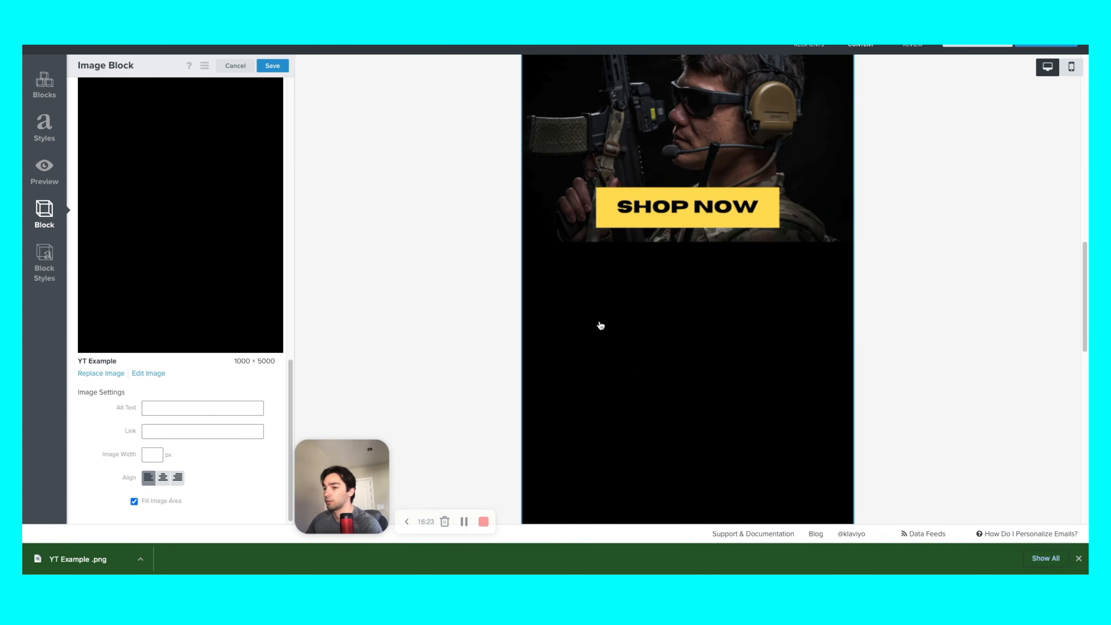
scroll(635, 298, up, 6)
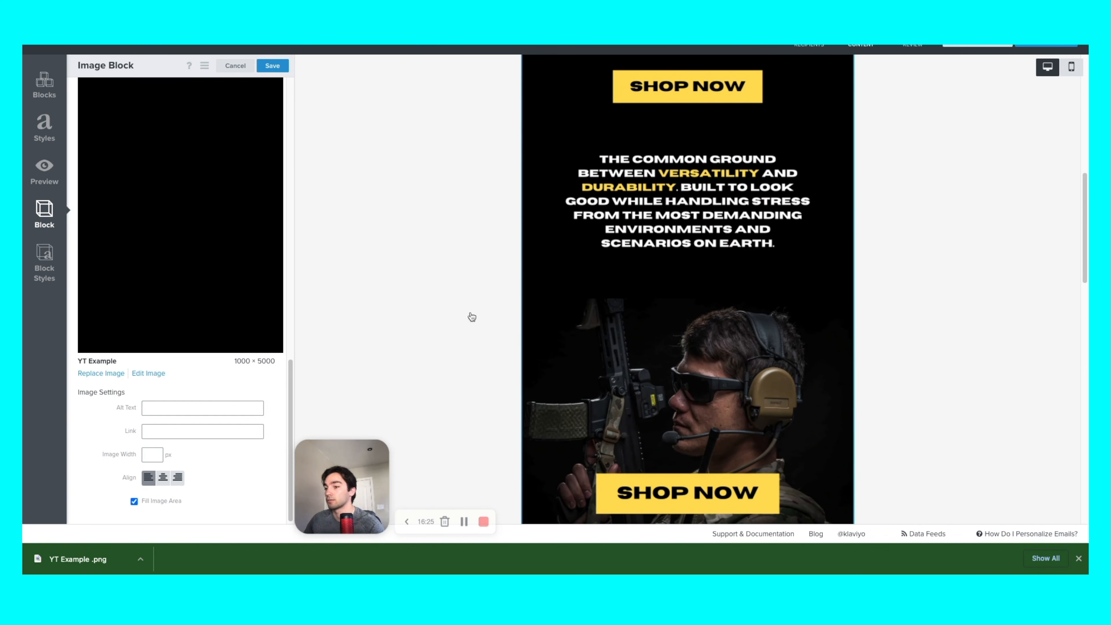
scroll(187, 314, up, 15)
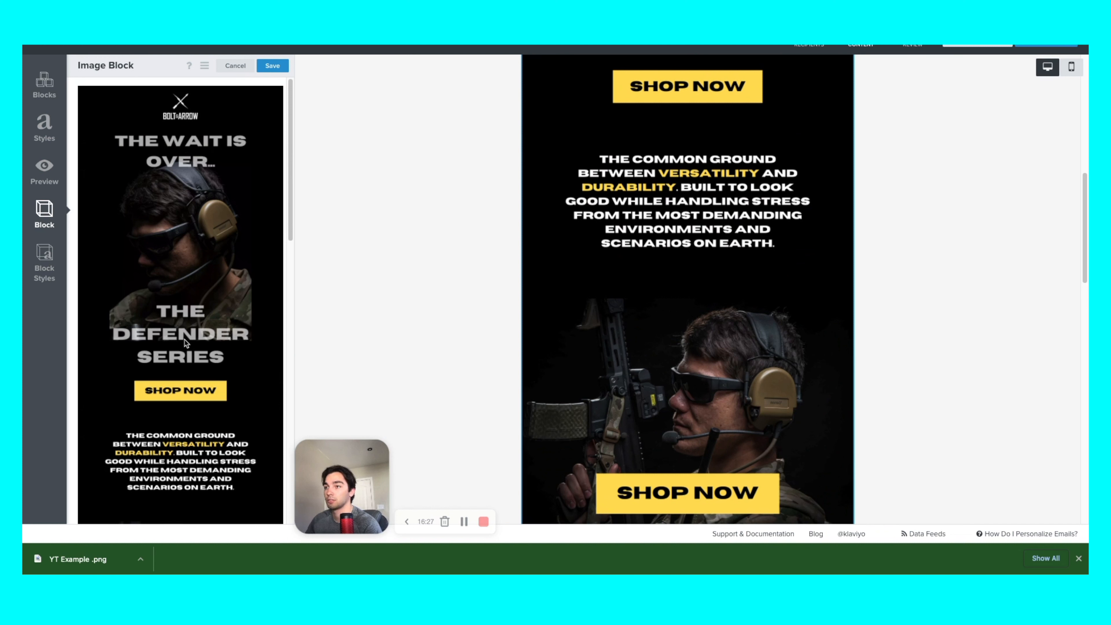
scroll(536, 318, down, 8)
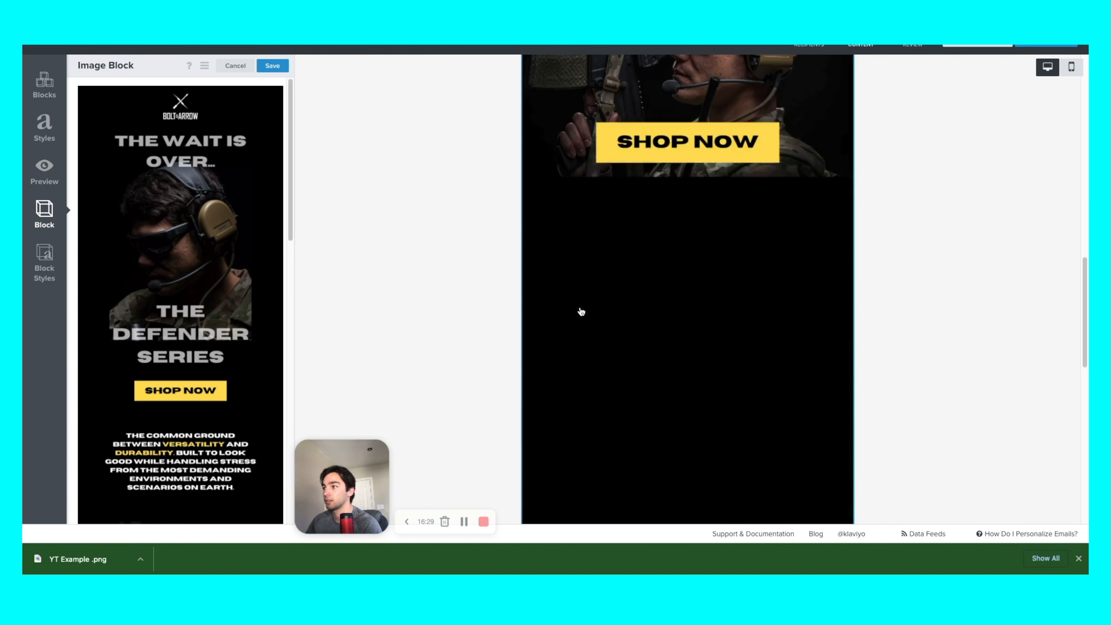
scroll(245, 368, down, 15)
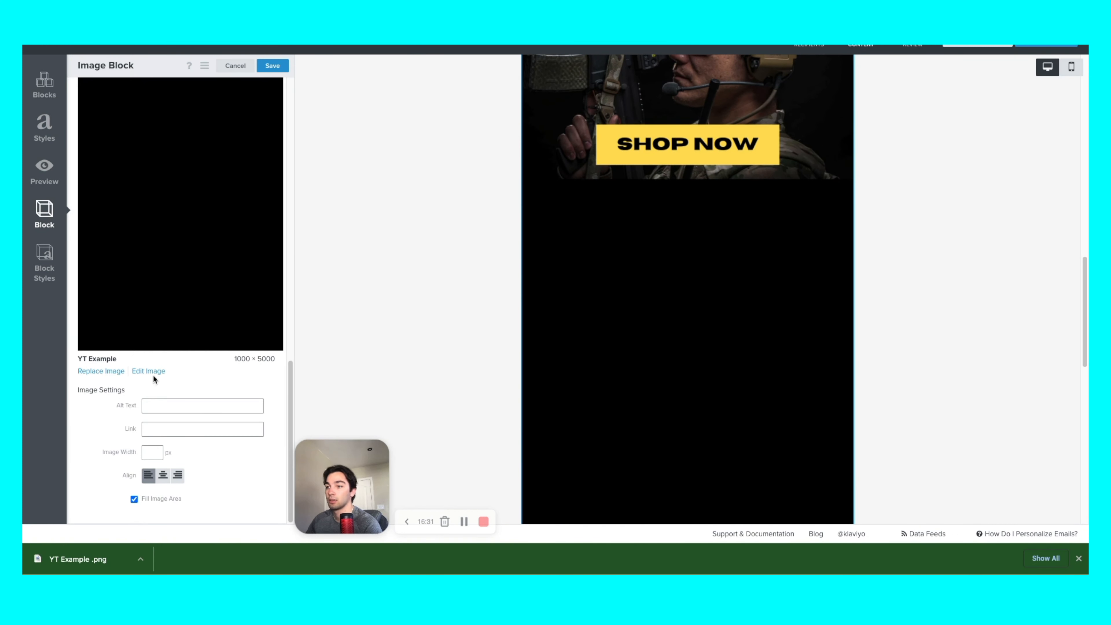
- Start cropping the image block's picture, placing the crop frame at the very top of the graphic
click(153, 373)
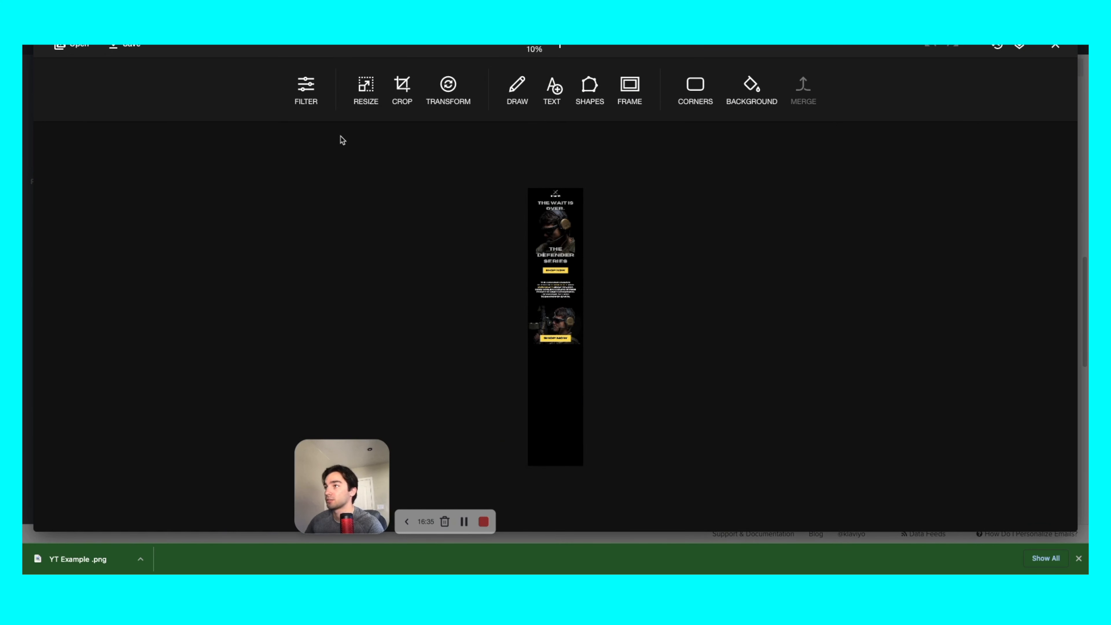
click(399, 85)
drag(531, 305, 543, 189)
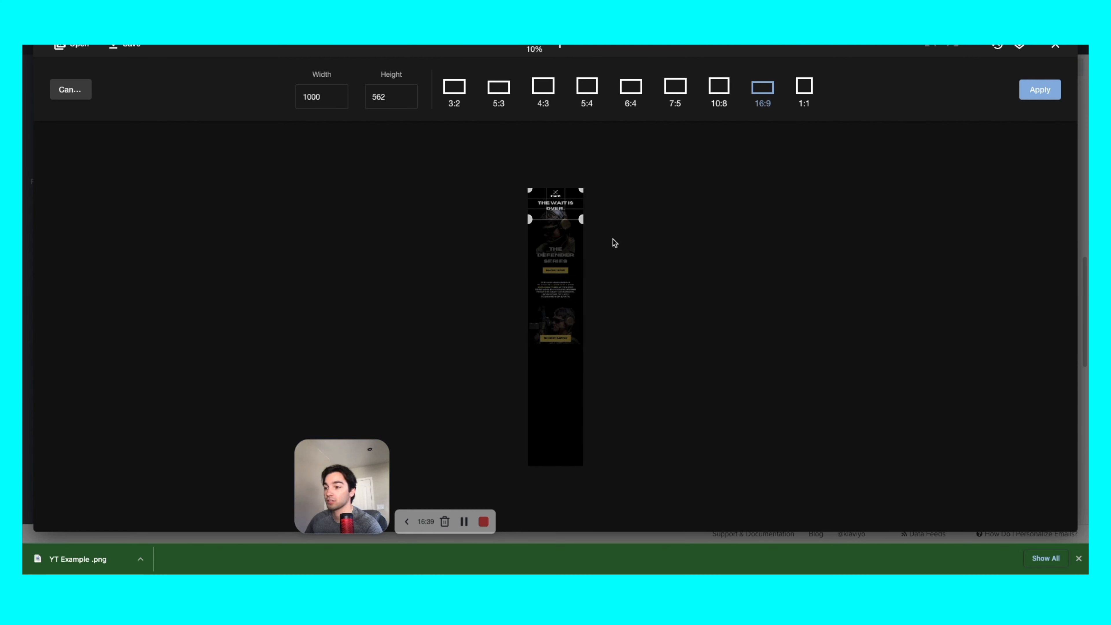
- Try crop heights of 1200 and 1500 px for the first section
double_click(391, 96)
text(1200)
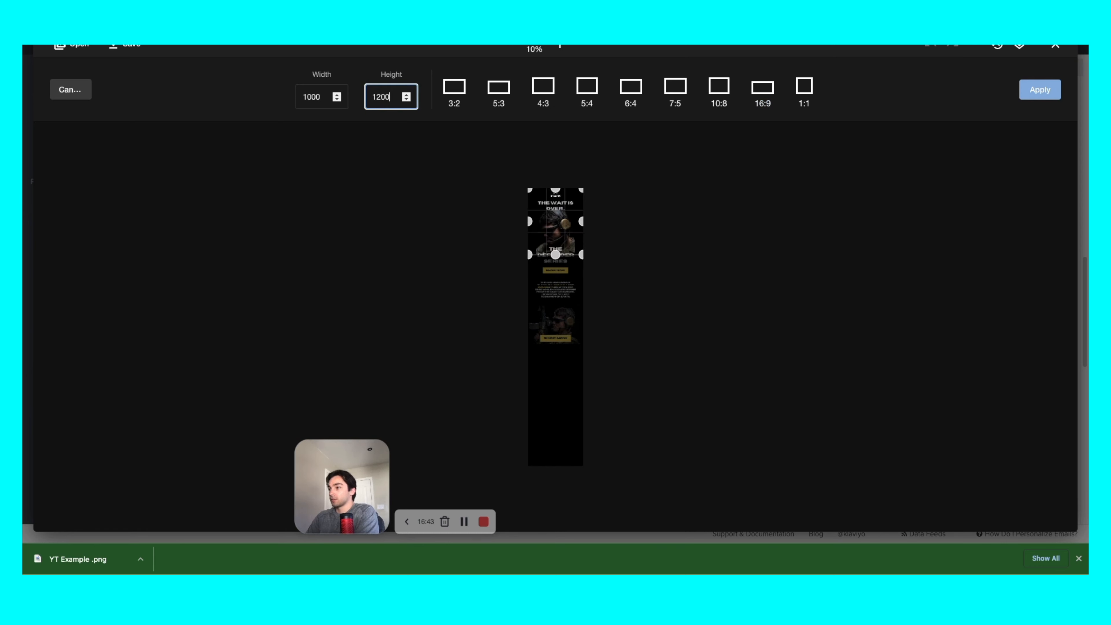
key(BackSpace)
key(BackSpace)
text(500)
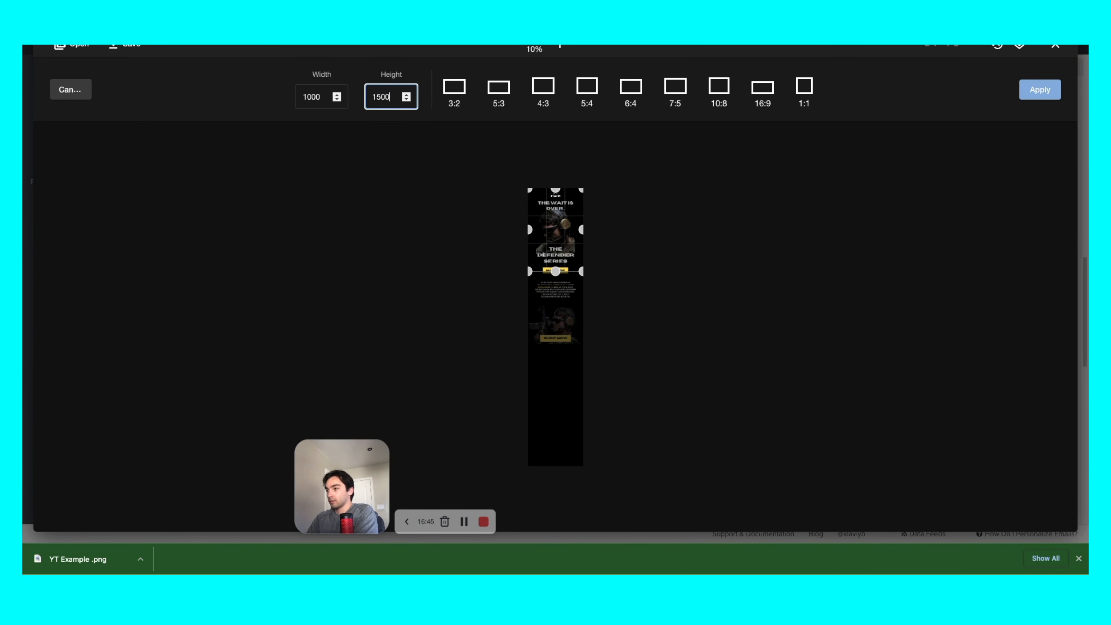
- Set the crop height to 1600 px so the section ends below the first Shop Now button, and apply the crop
key(BackSpace)
key(BackSpace)
key(BackSpace)
text(600)
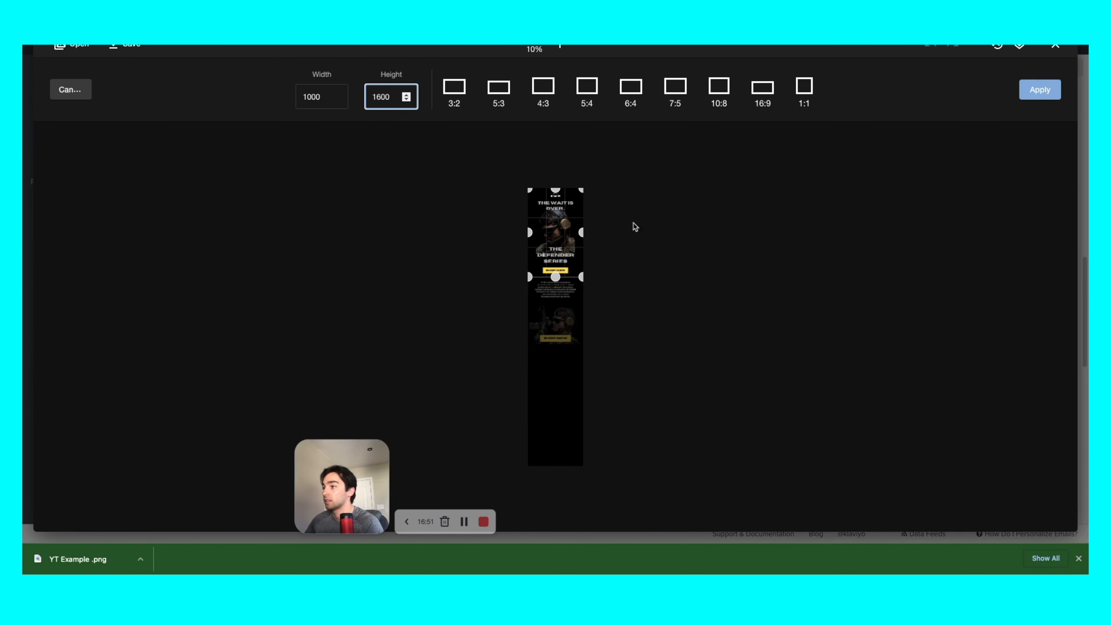
click(1032, 95)
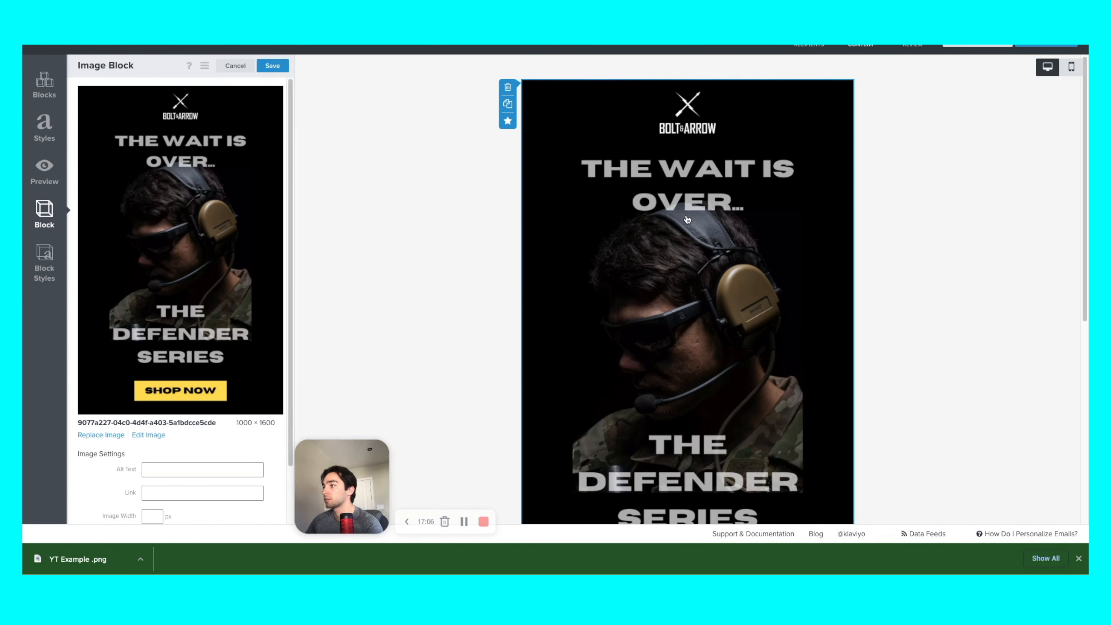
- Review the cropped first section and its image settings, and save the image block
scroll(704, 289, down, 1)
scroll(954, 273, down, 5)
scroll(934, 281, up, 5)
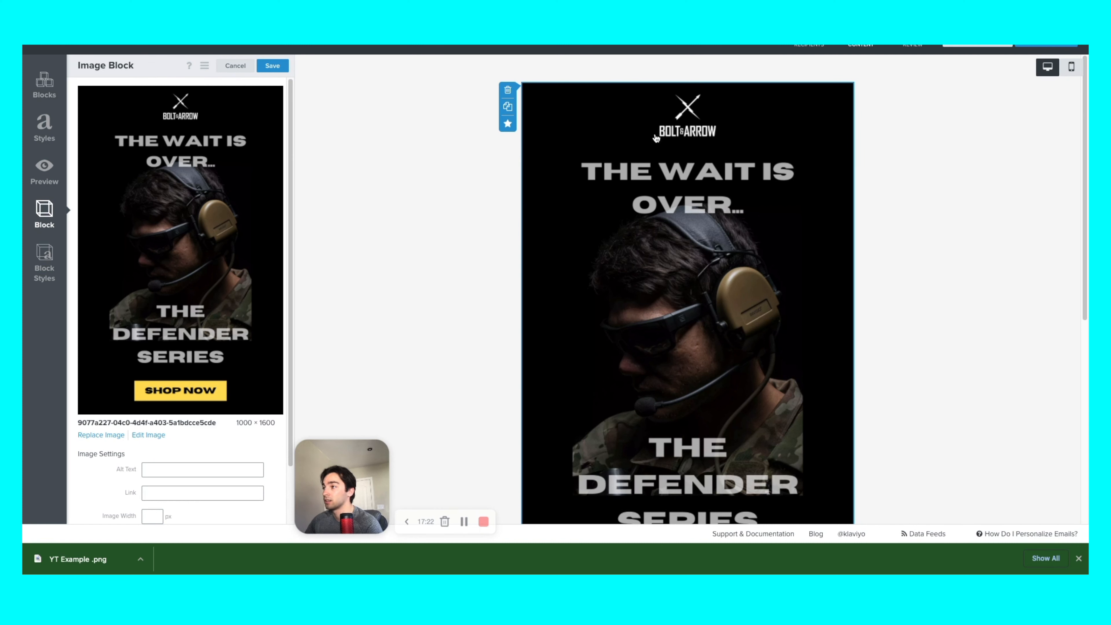
scroll(669, 248, down, 1)
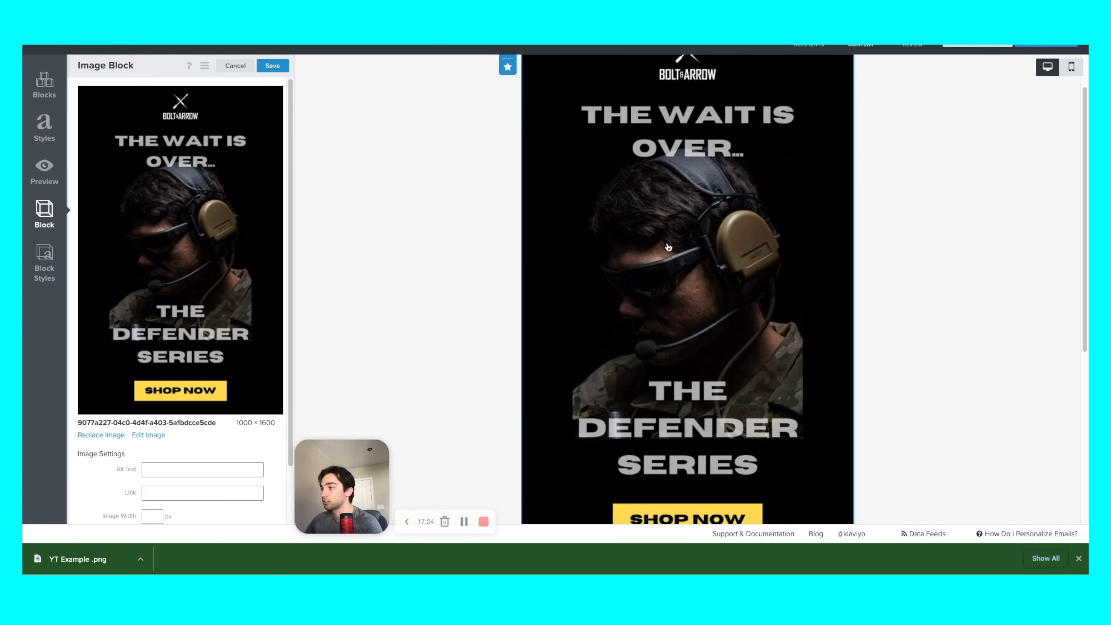
scroll(669, 247, down, 3)
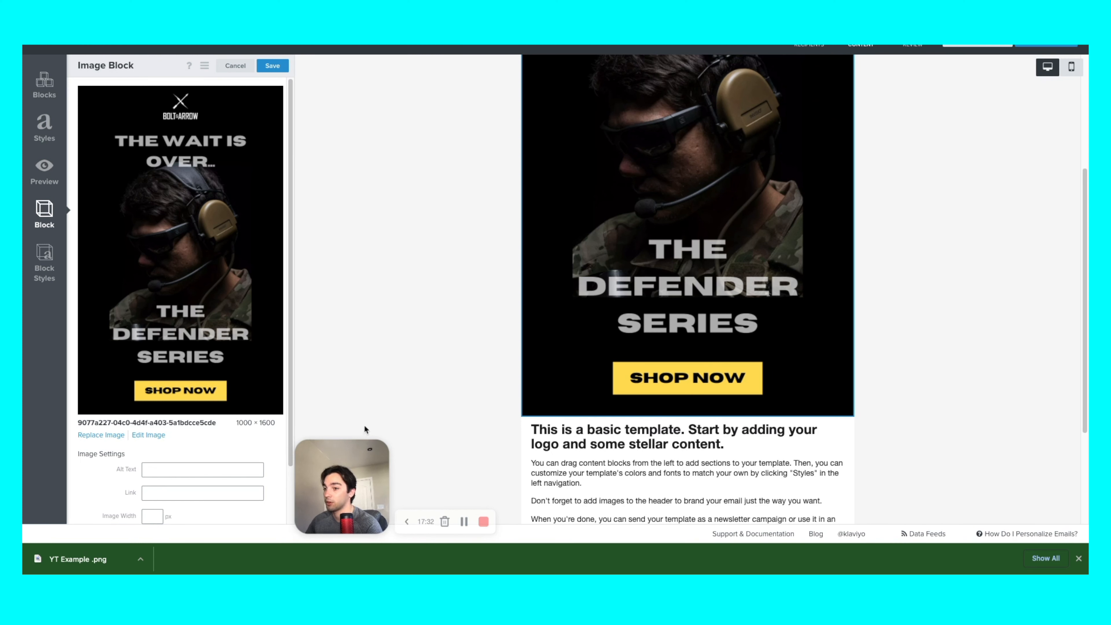
click(213, 494)
click(195, 506)
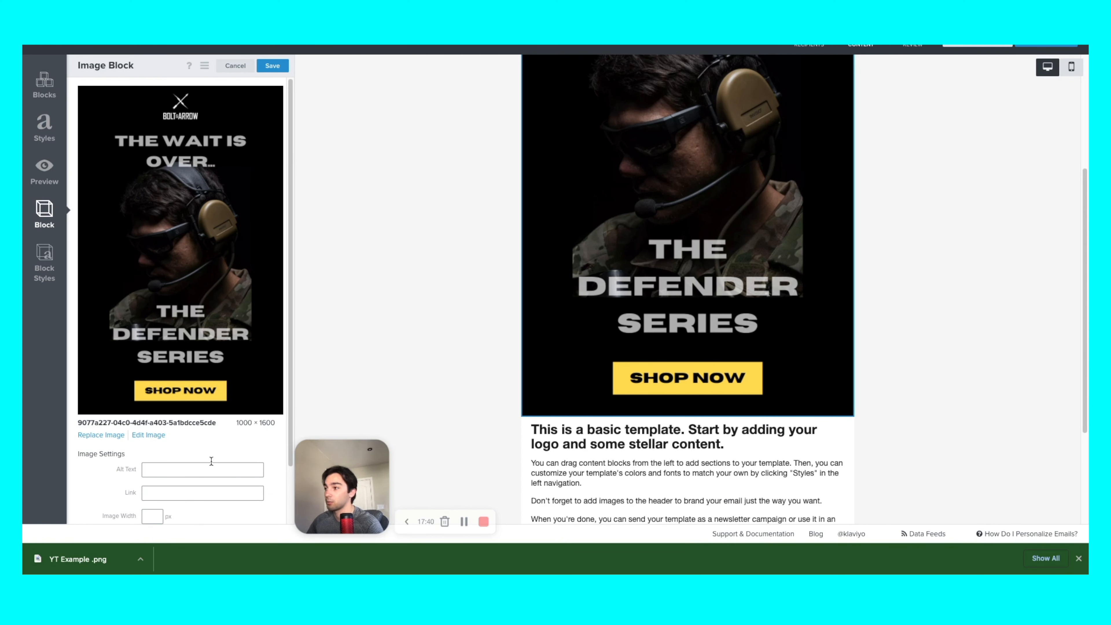
scroll(611, 235, up, 5)
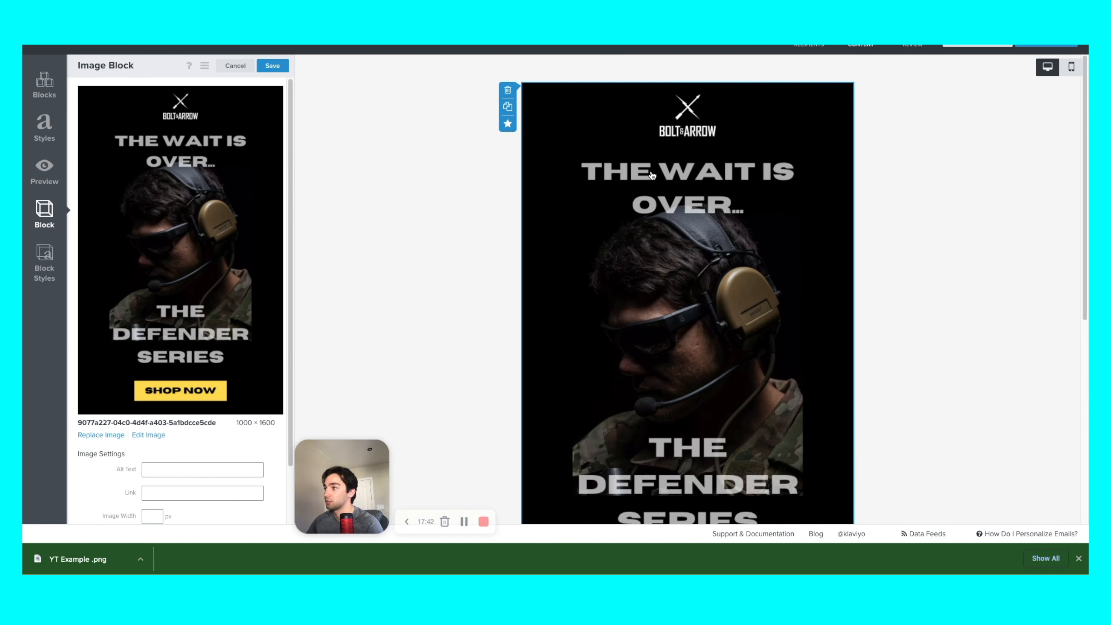
scroll(624, 177, down, 3)
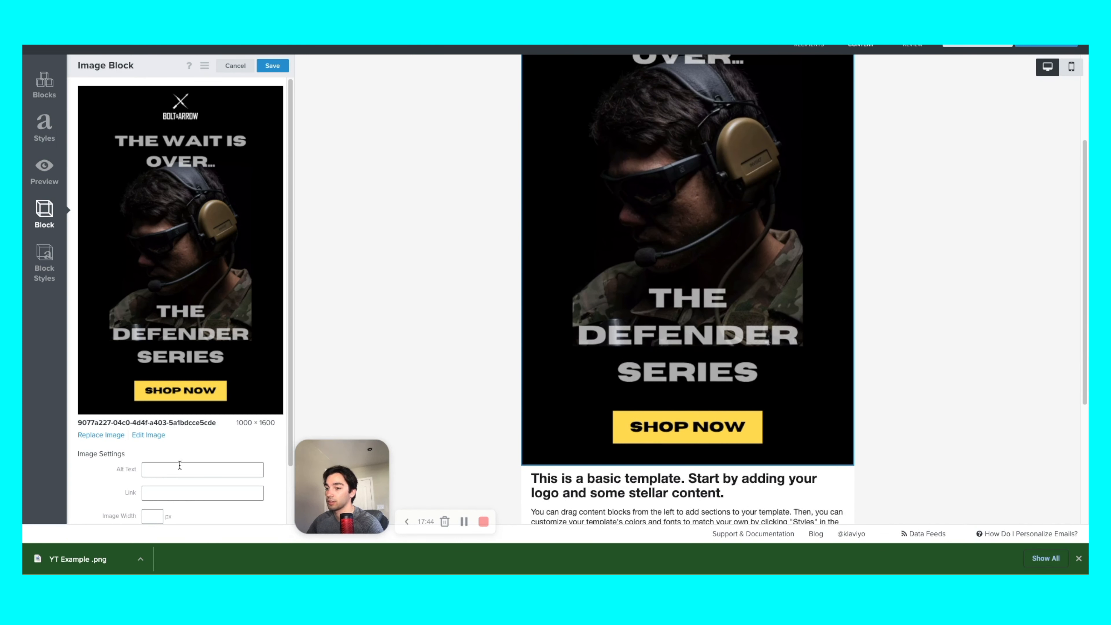
scroll(180, 468, down, 2)
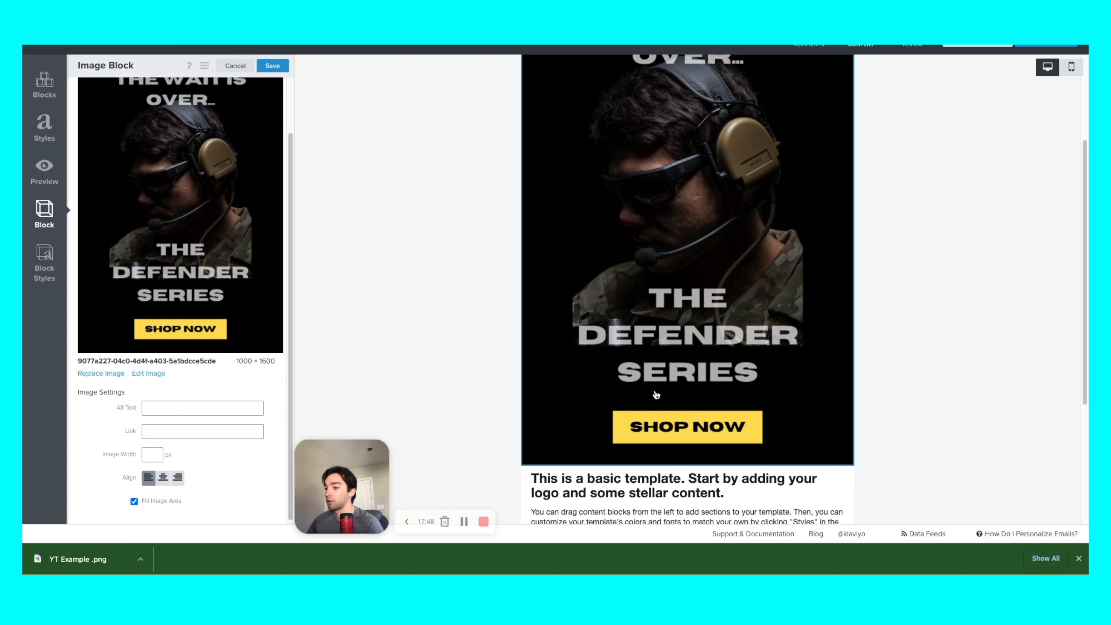
click(272, 65)
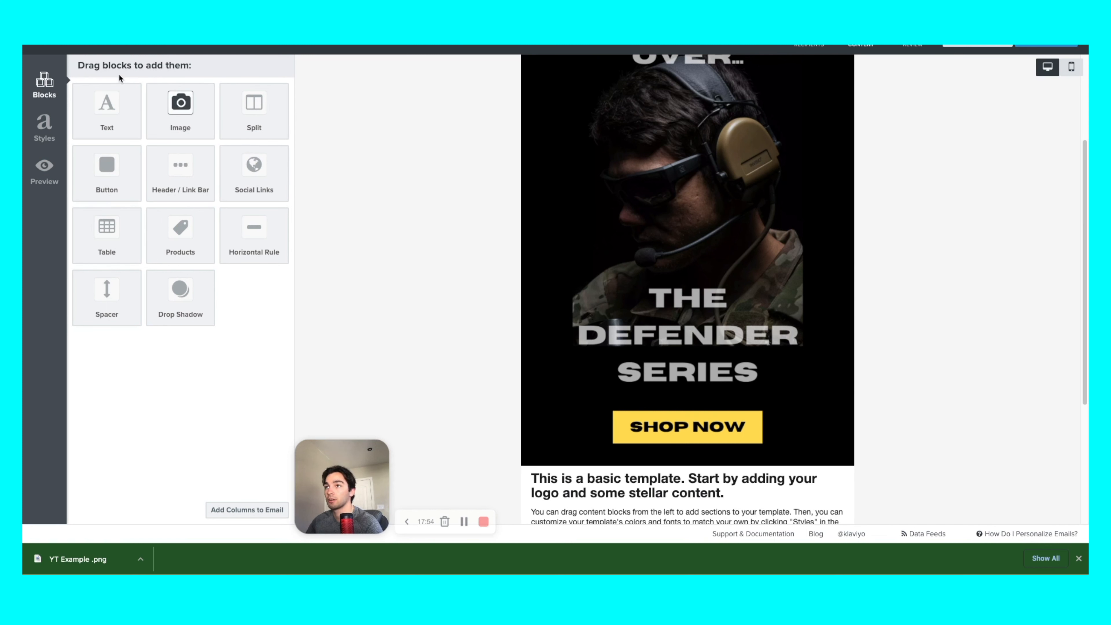
- Add a second image block directly below the first section, insert YT Example.png and make it fill the image area
mouse_move(180, 109)
mouse_down()
mouse_move(397, 240)
mouse_move(581, 413)
mouse_move(596, 472)
mouse_up()
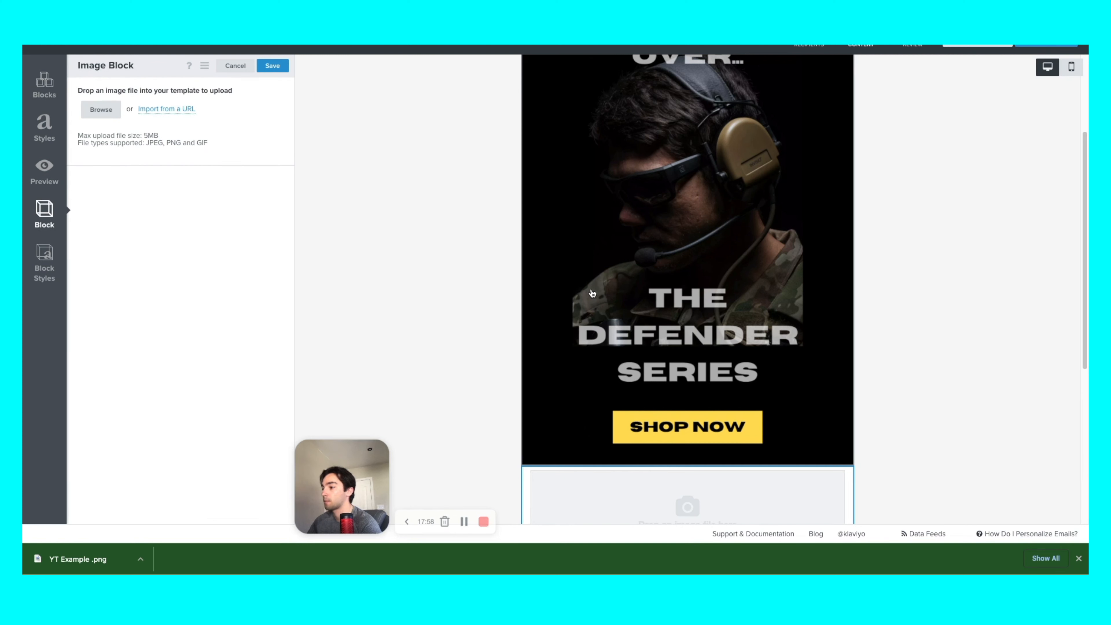
scroll(687, 438, down, 6)
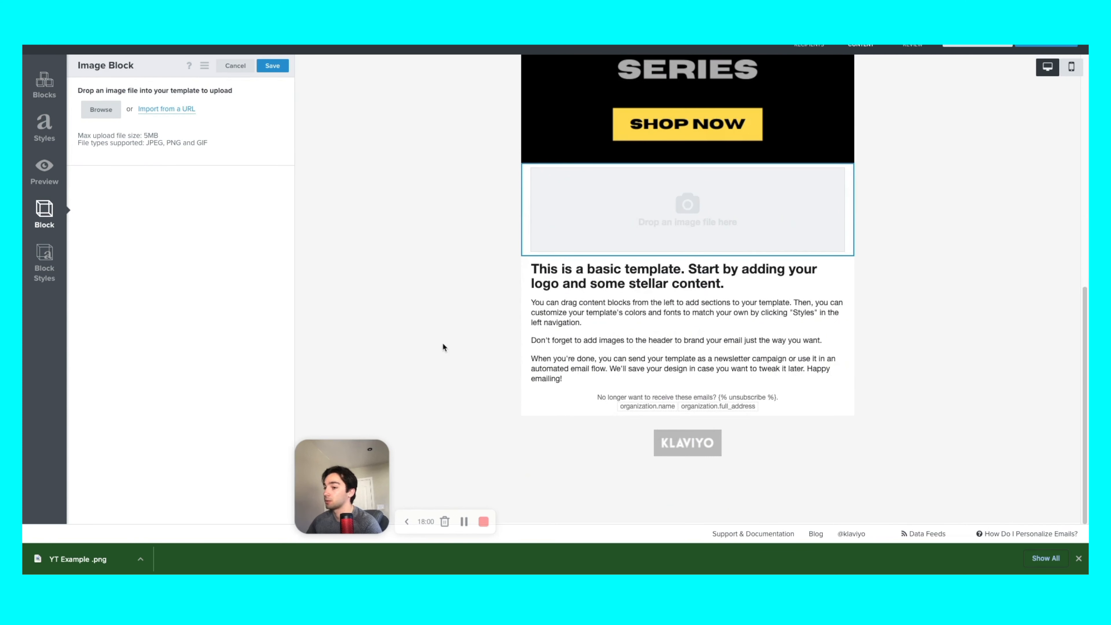
drag(115, 545, 618, 196)
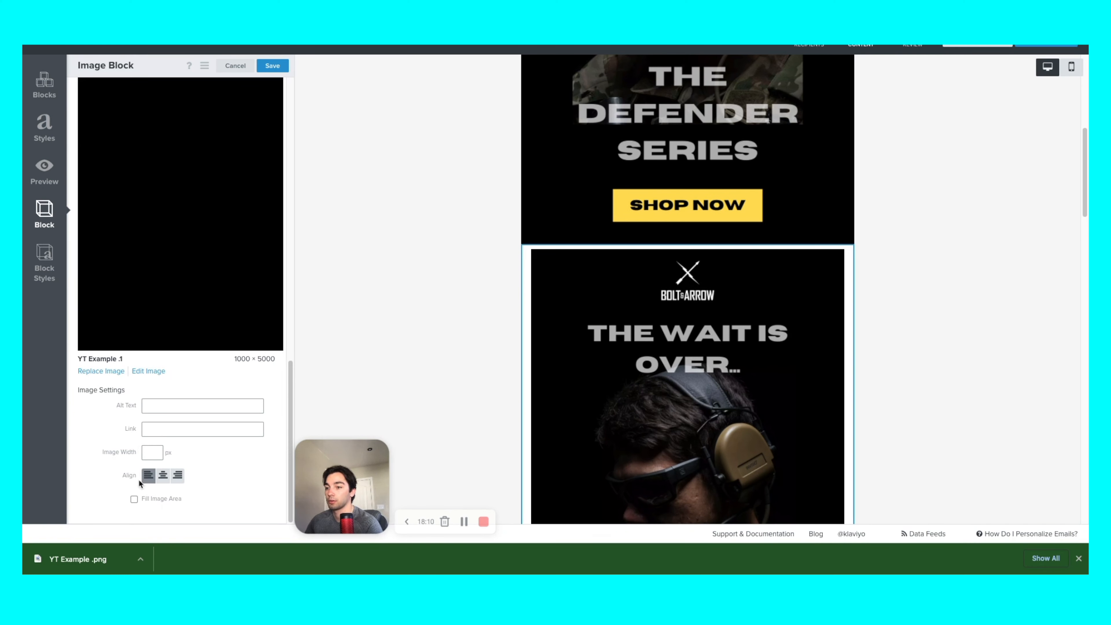
click(134, 500)
- Crop the second image to 1000 × 1200 px, covering the "The common ground" text through the second Shop Now button
click(151, 372)
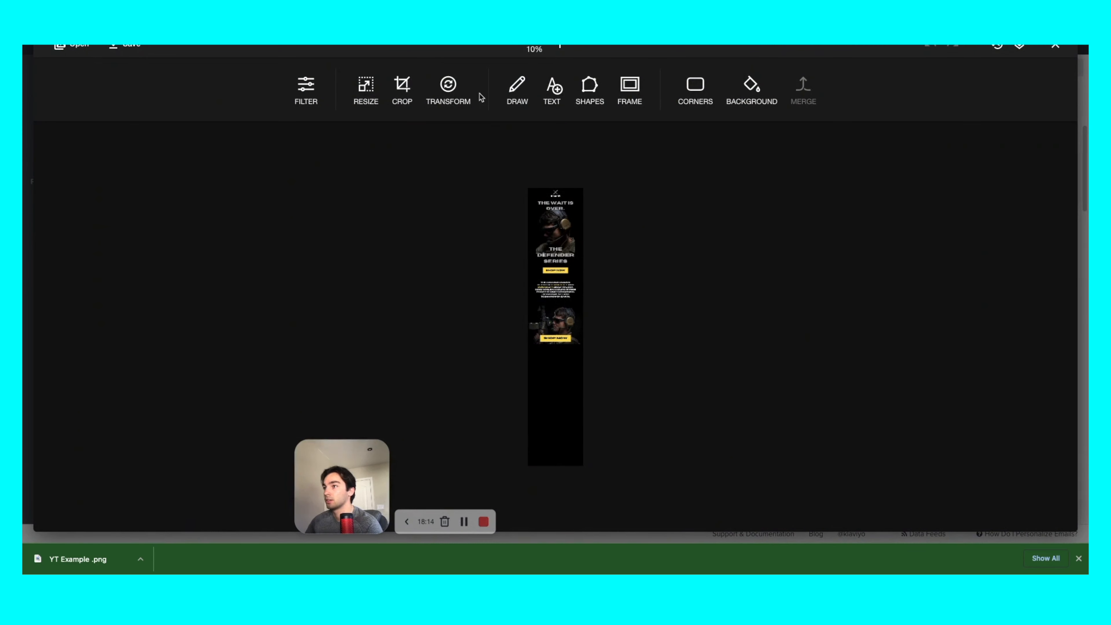
click(398, 86)
drag(563, 334, 566, 301)
drag(393, 97, 359, 96)
text(1200)
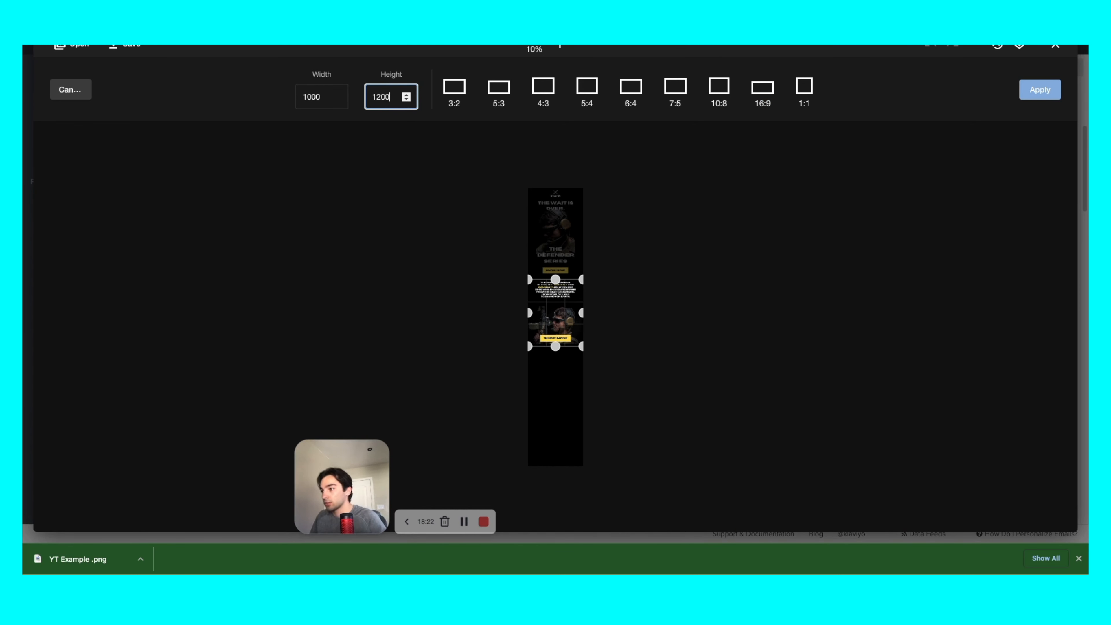
click(1038, 91)
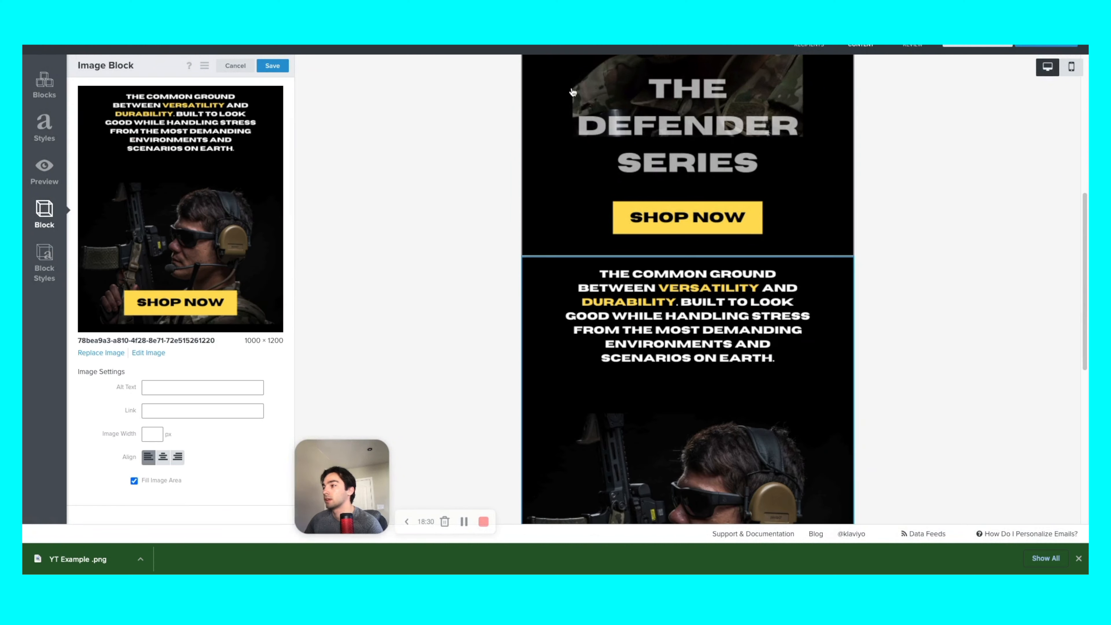
- Examine how the two stacked image sections join in the email and check the second block's image settings
scroll(715, 297, up, 8)
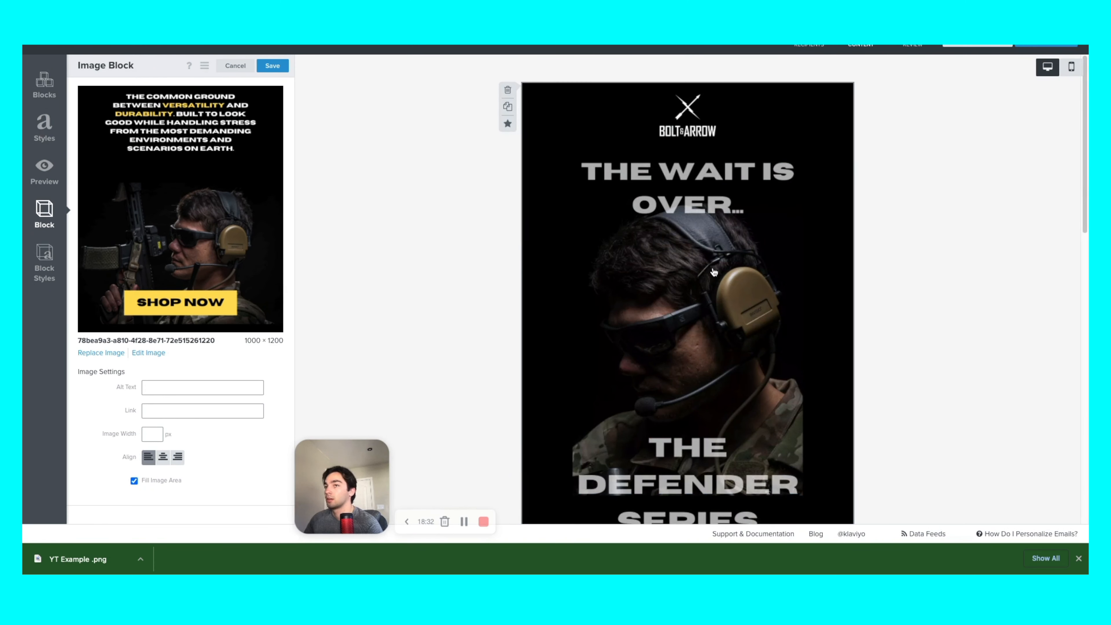
scroll(713, 272, down, 10)
scroll(665, 265, up, 9)
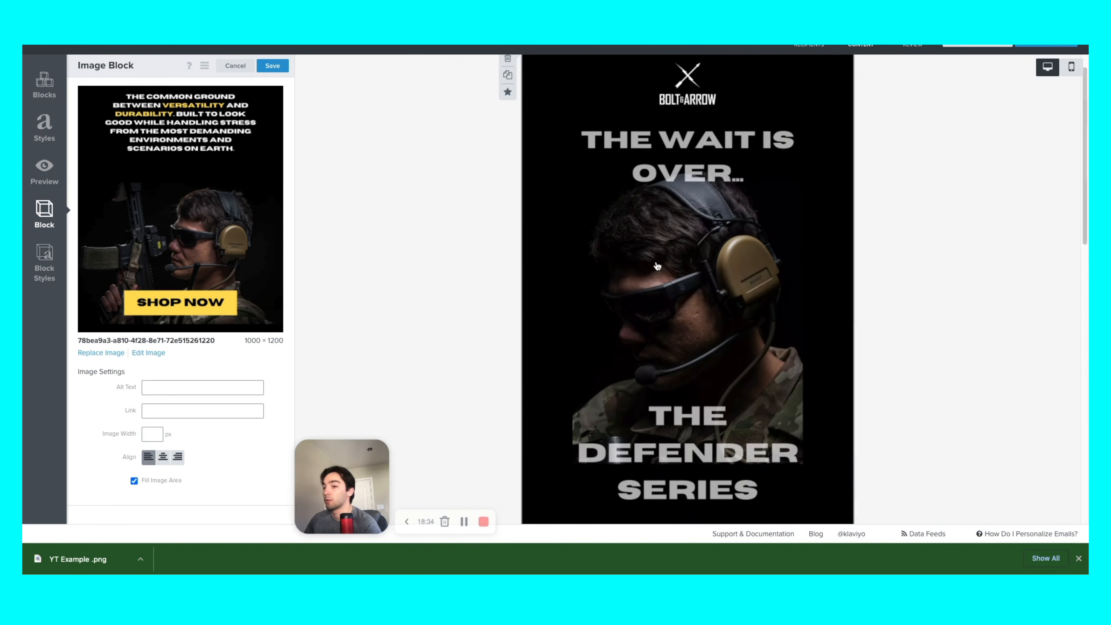
scroll(643, 263, down, 8)
scroll(648, 237, up, 9)
scroll(688, 216, down, 12)
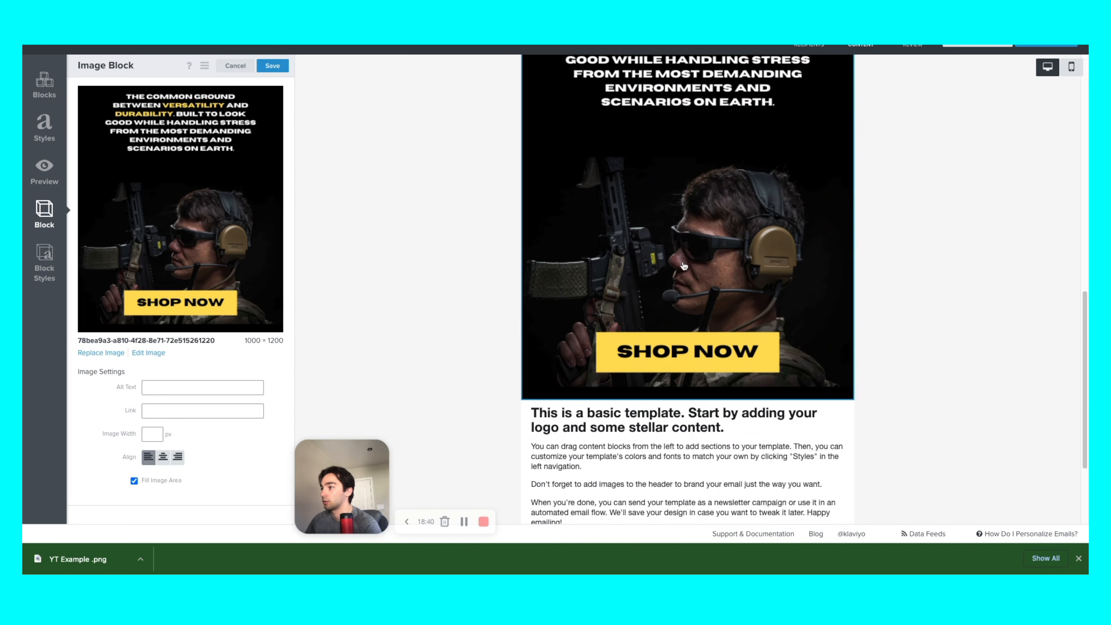
scroll(725, 279, up, 4)
scroll(654, 367, down, 5)
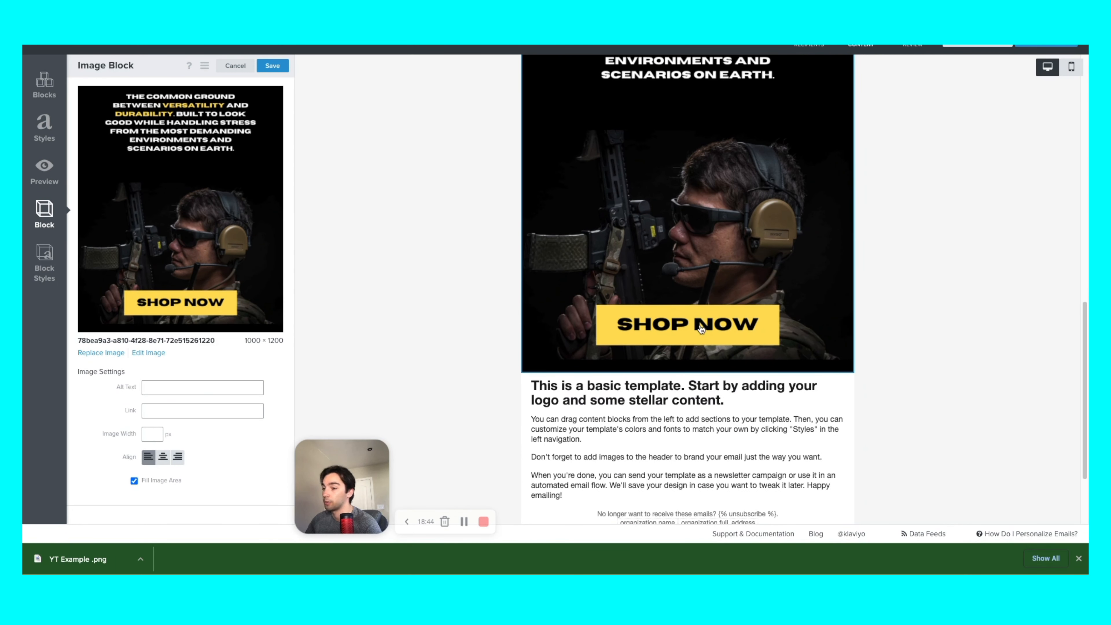
click(154, 389)
click(219, 372)
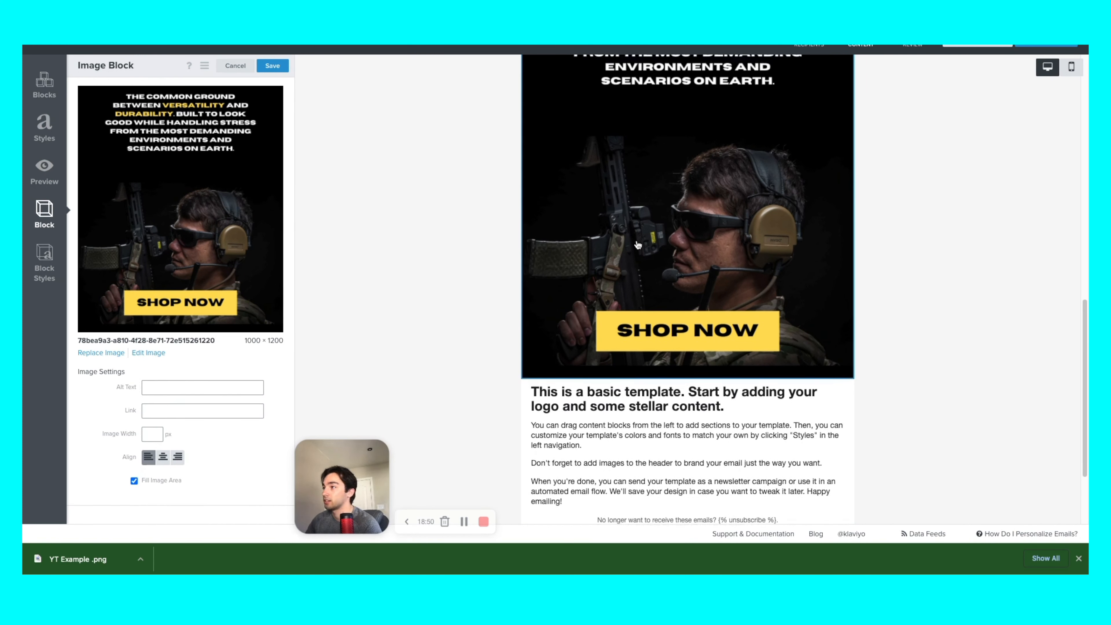
- Delete the template's placeholder text block below the second image section, and save the image block
scroll(654, 224, up, 3)
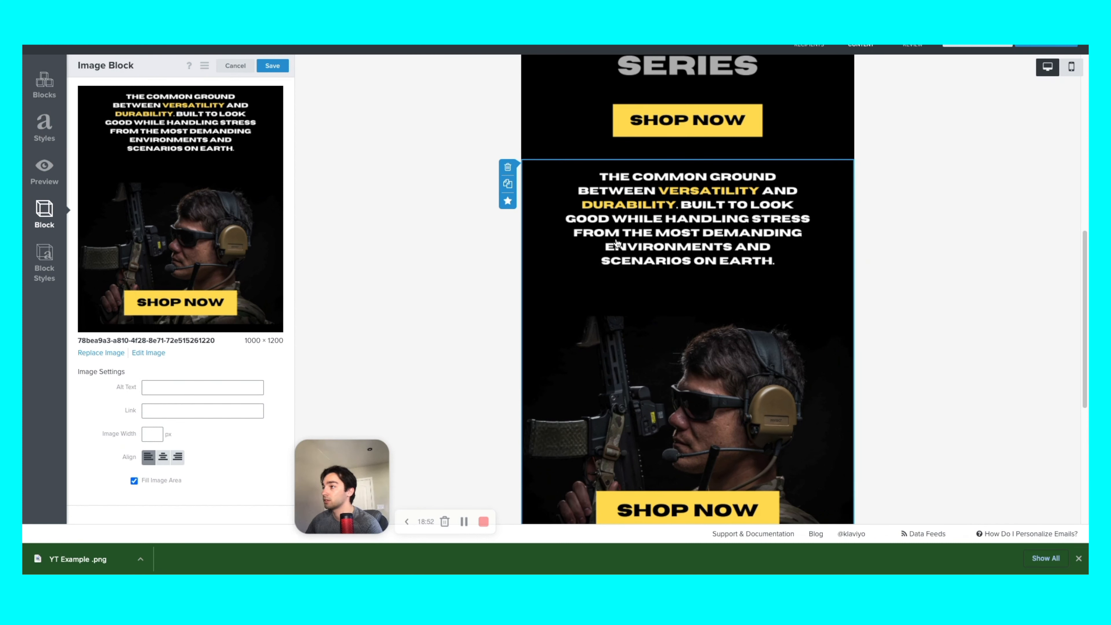
scroll(628, 315, down, 5)
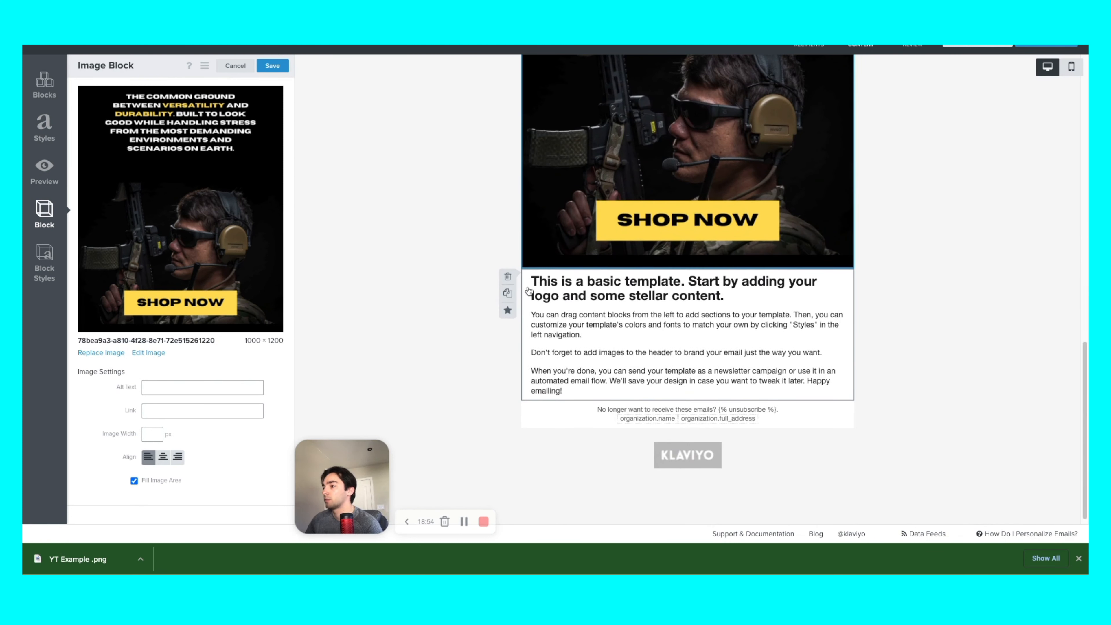
click(507, 276)
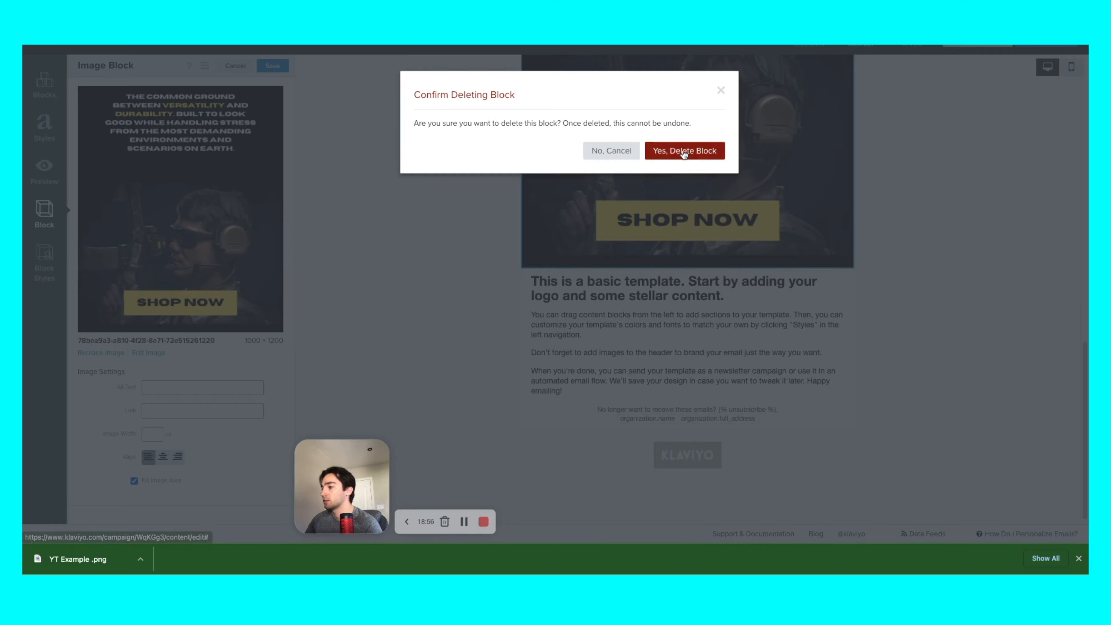
click(684, 150)
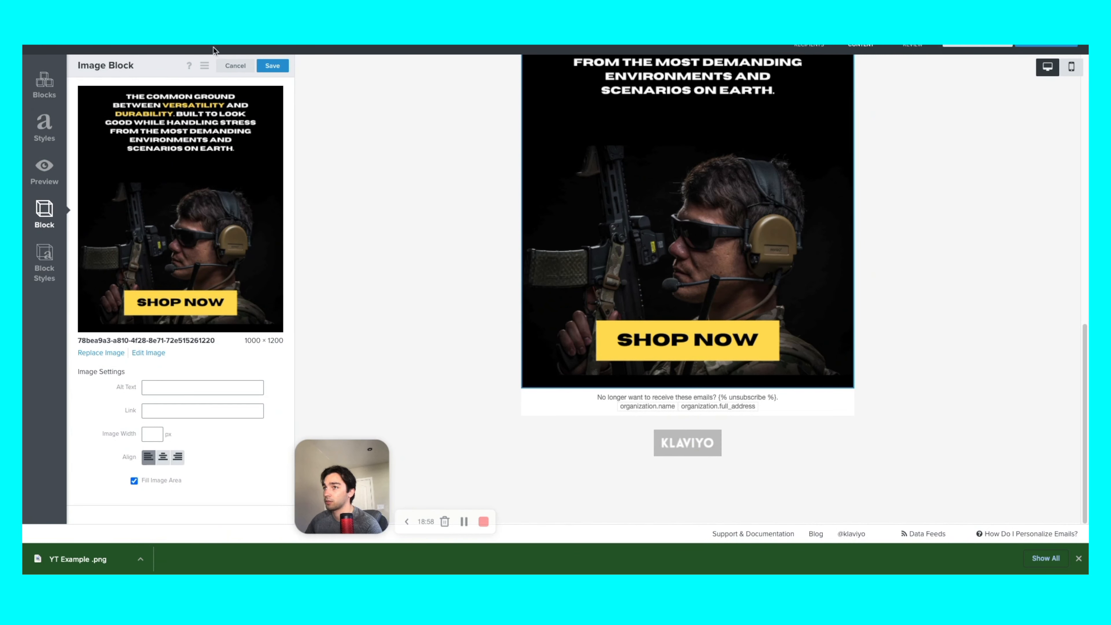
click(281, 67)
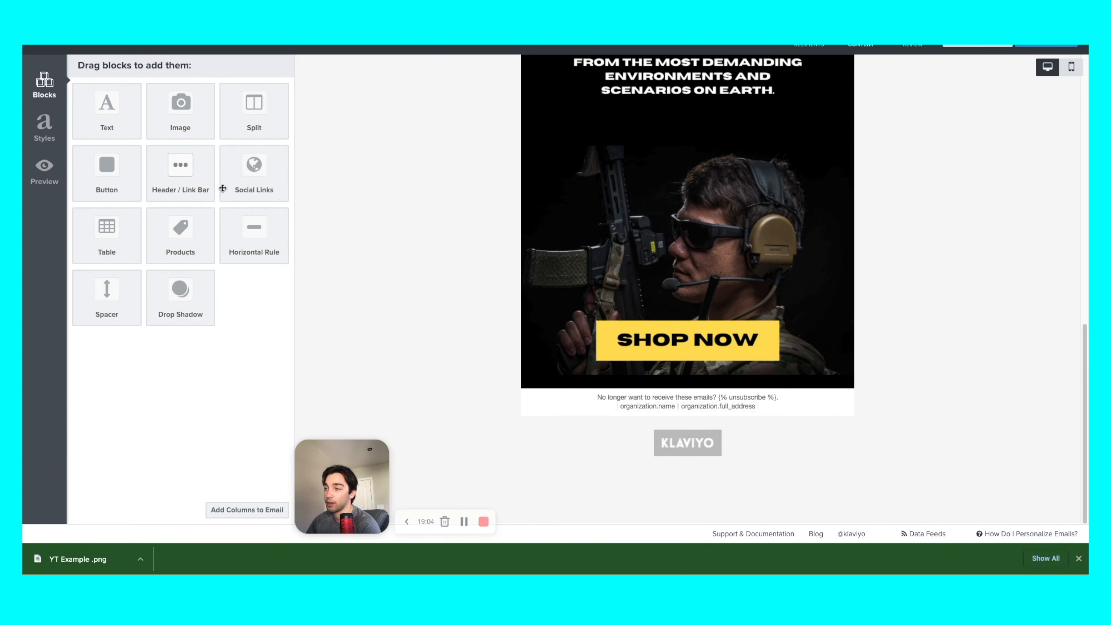
- Add a Social Links block directly below the second image section with an Instagram link and a Facebook link
drag(270, 172, 638, 385)
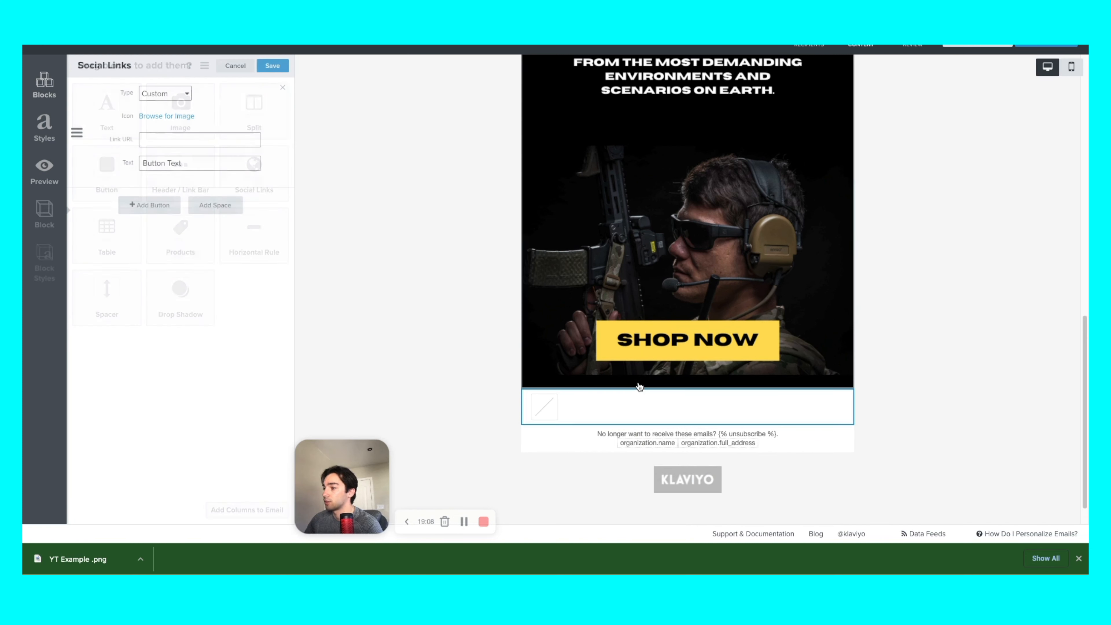
click(189, 100)
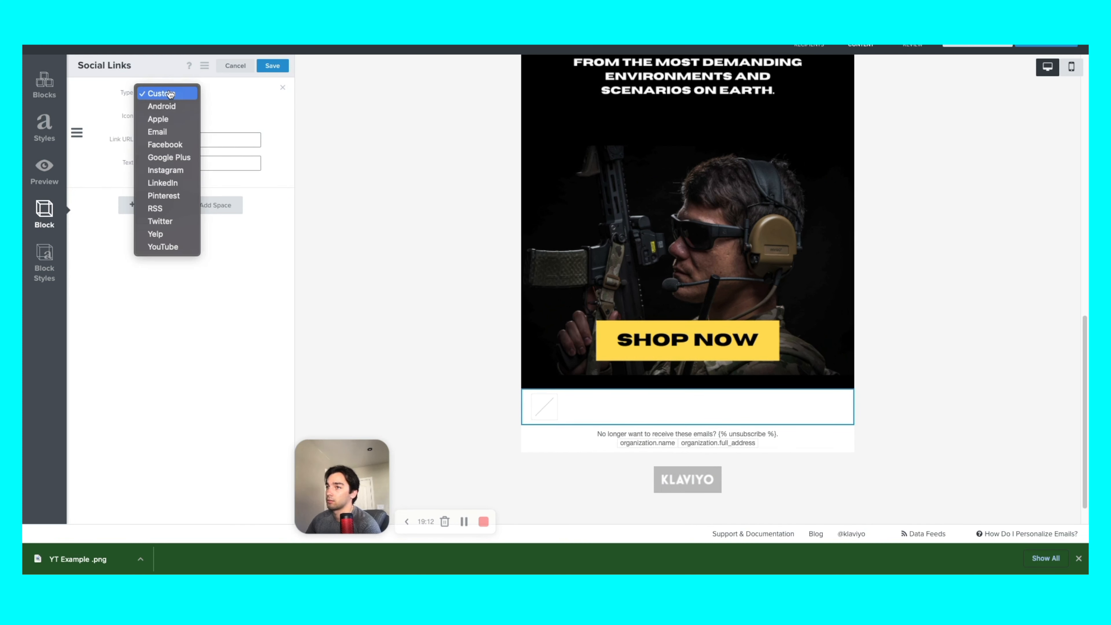
click(188, 171)
click(154, 183)
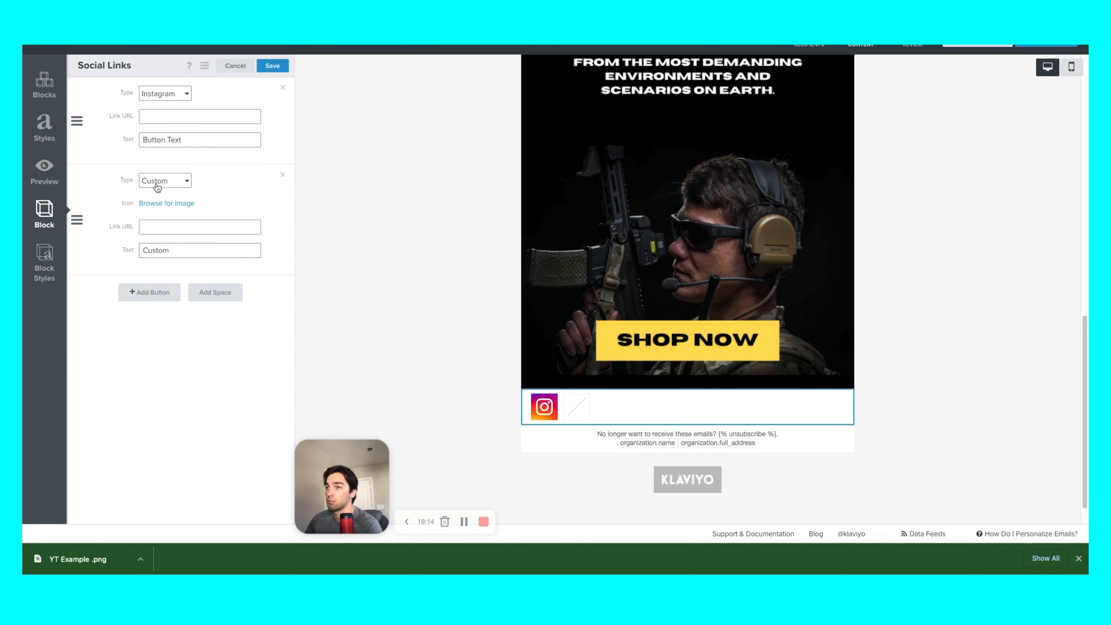
click(160, 180)
click(165, 231)
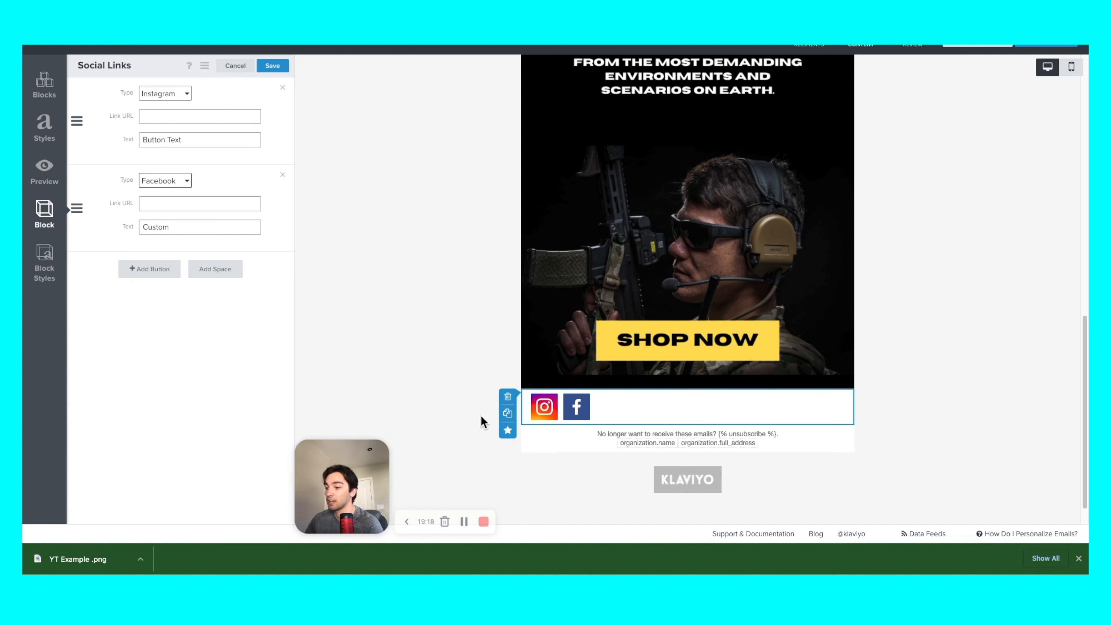
- Center the social links, use the Inverse icon set, set the block background to 000000, and save the block
click(45, 255)
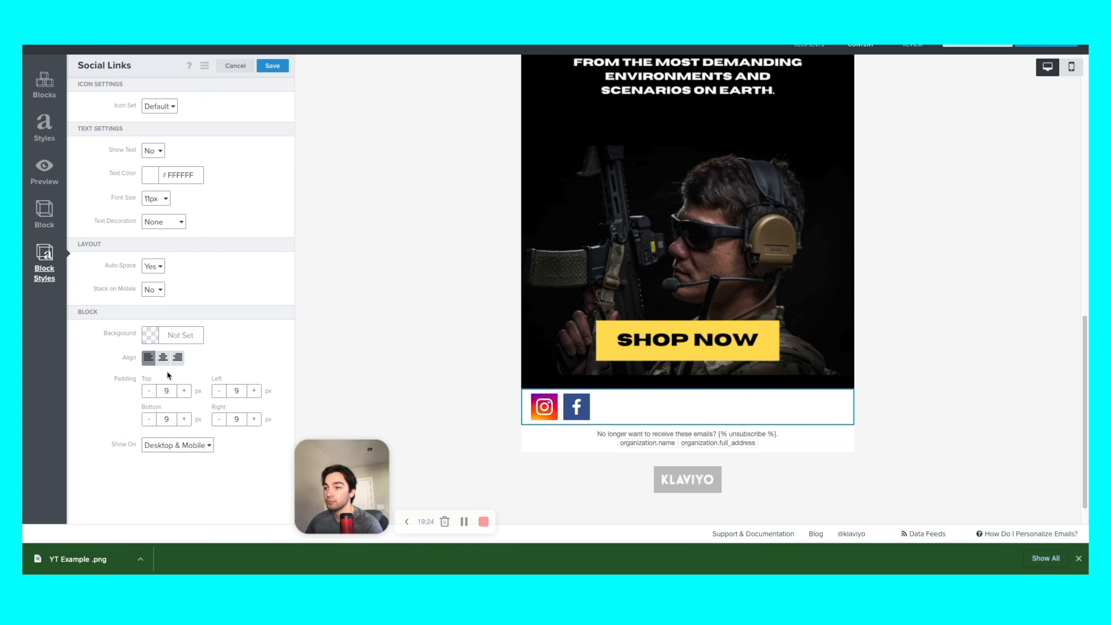
click(163, 357)
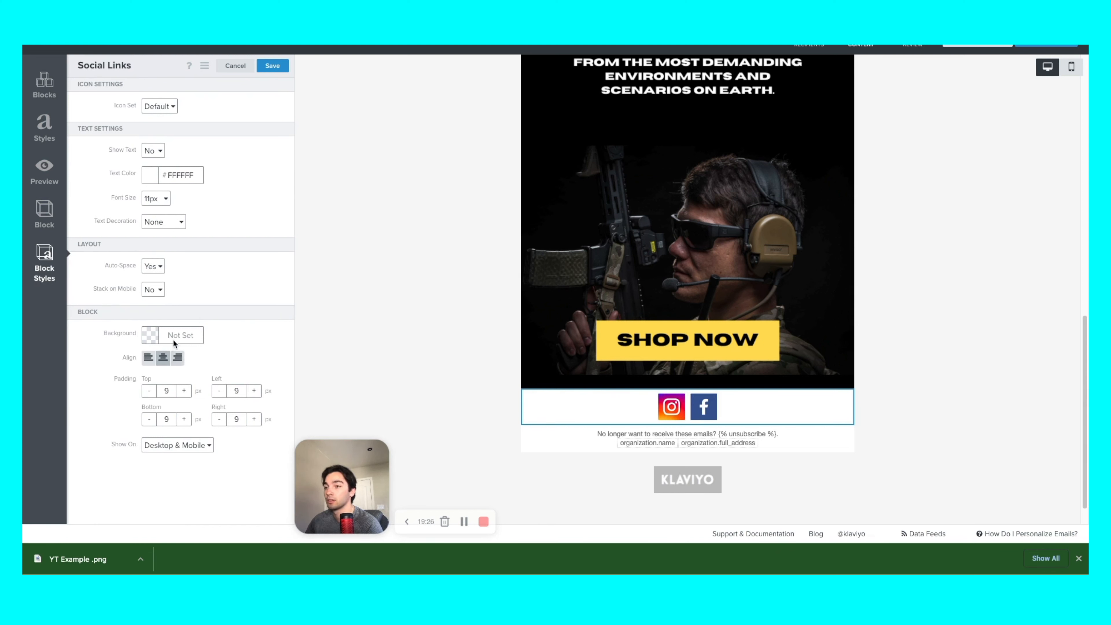
click(160, 105)
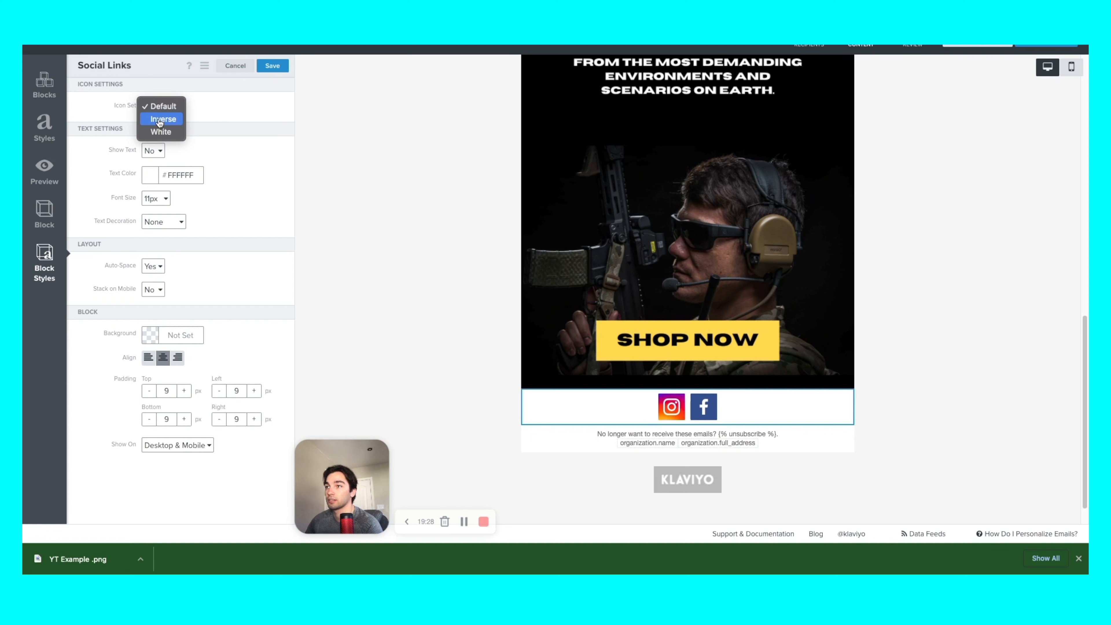
click(160, 119)
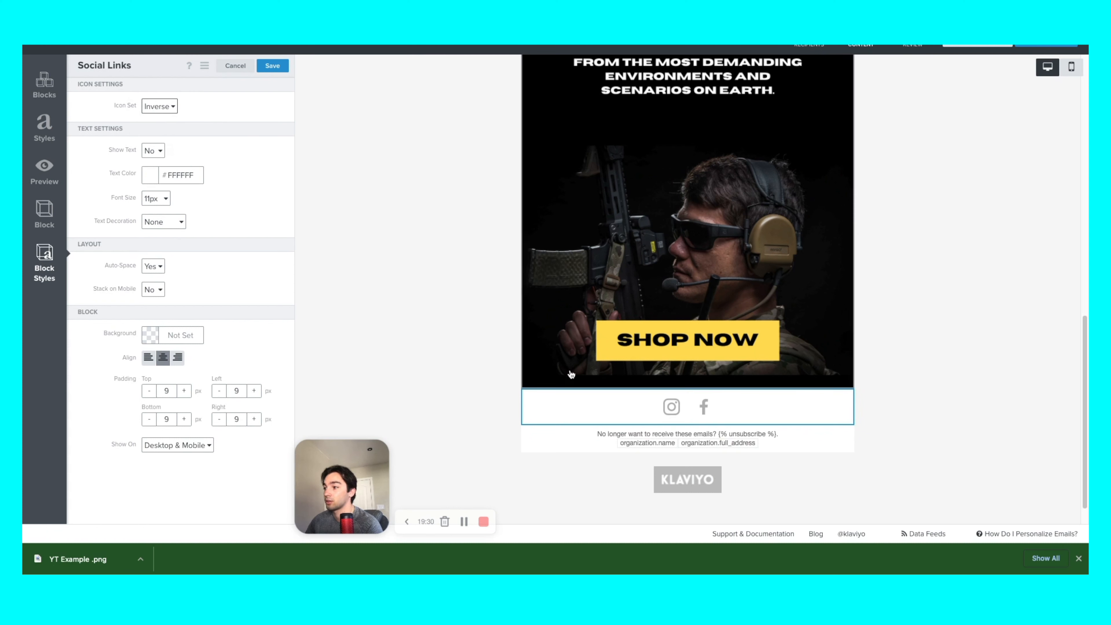
click(151, 335)
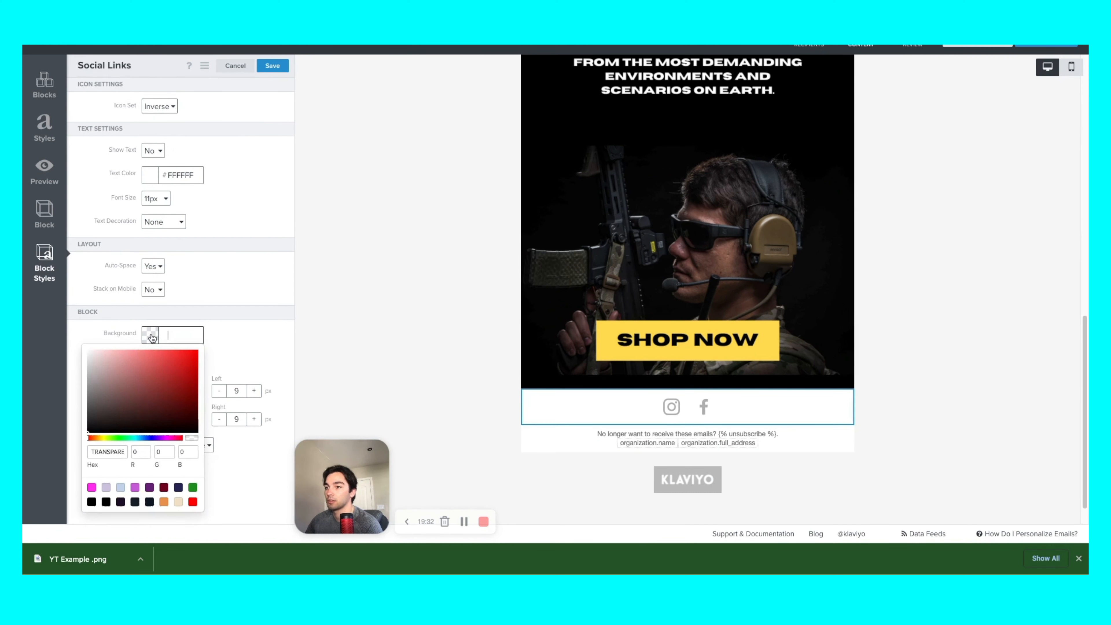
drag(110, 419, 87, 435)
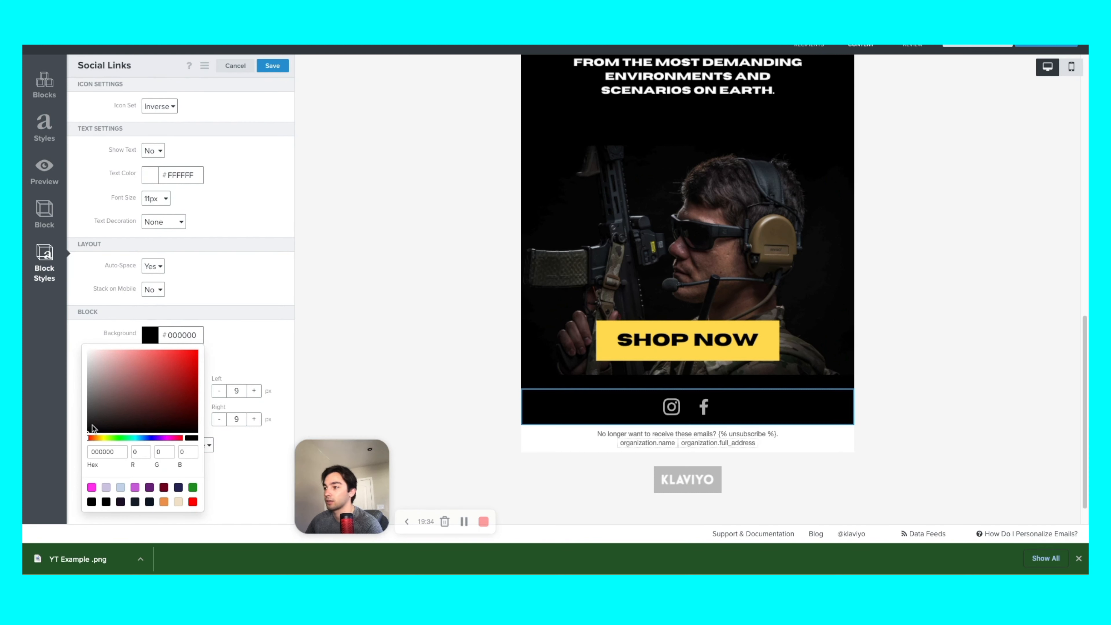
click(230, 340)
click(280, 68)
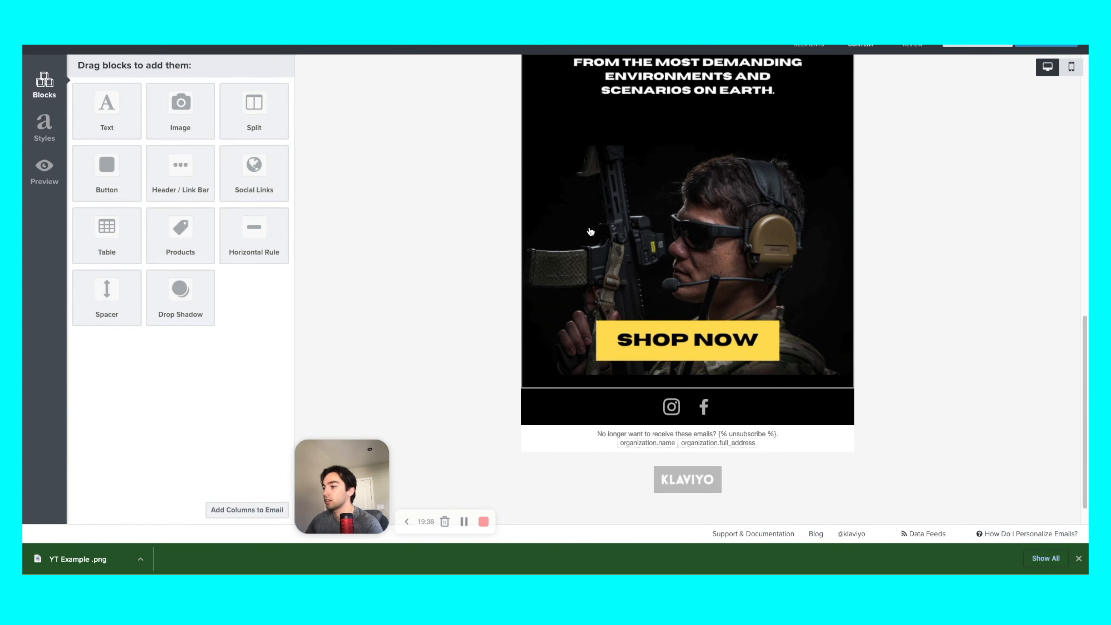
- Examine the assembled email in the editor and in the email preview, checking both image sections from start to end
scroll(590, 231, up, 15)
scroll(668, 263, down, 8)
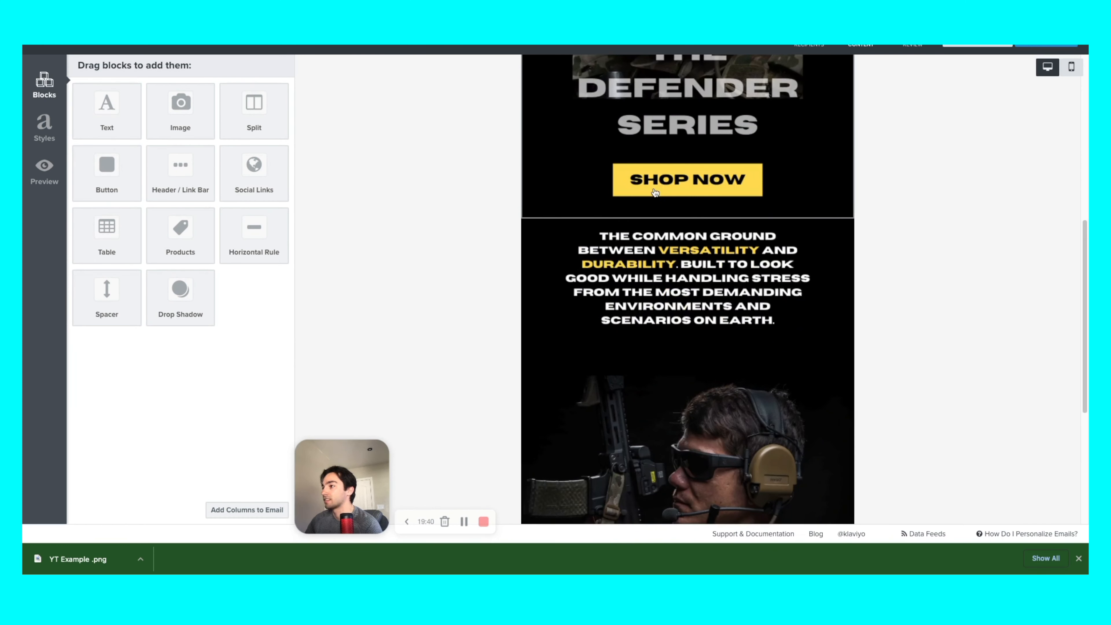
scroll(818, 377, down, 6)
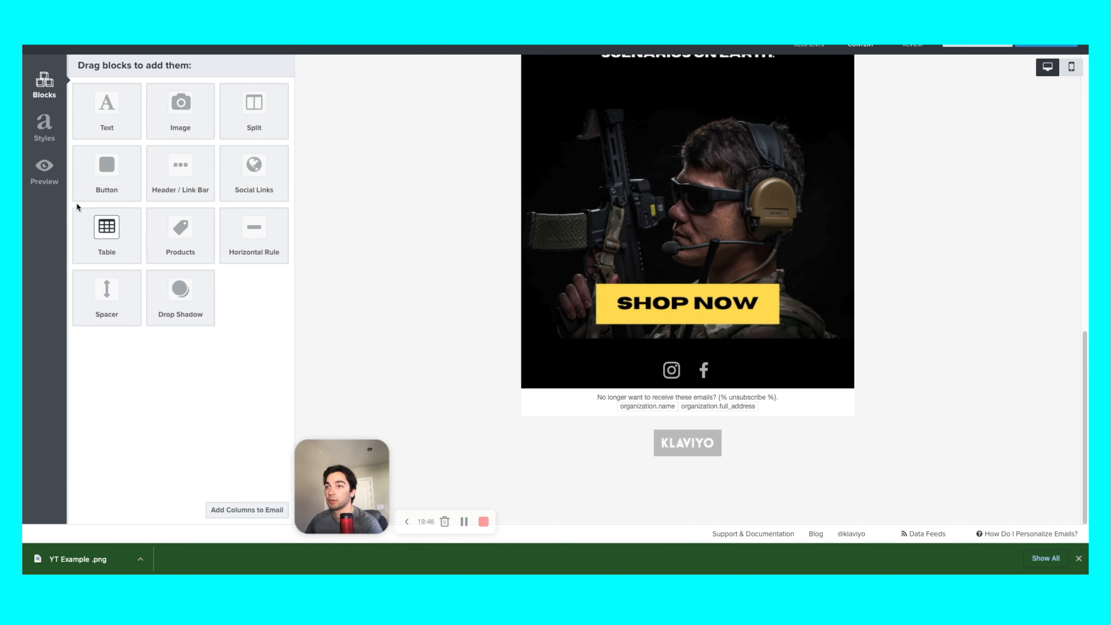
click(45, 171)
click(688, 330)
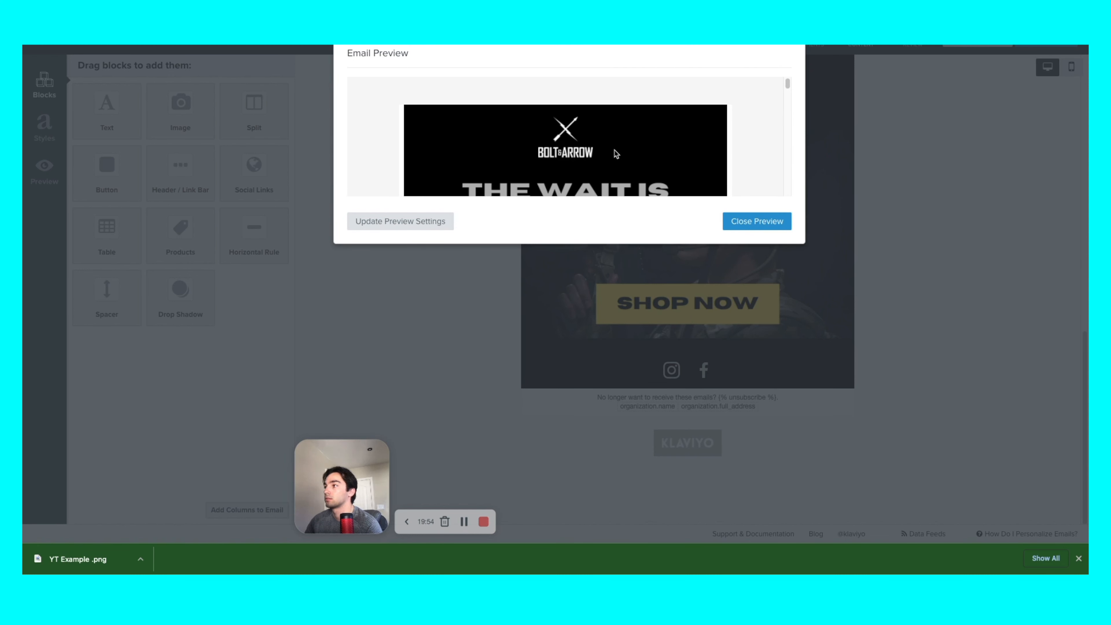
scroll(564, 162, down, 5)
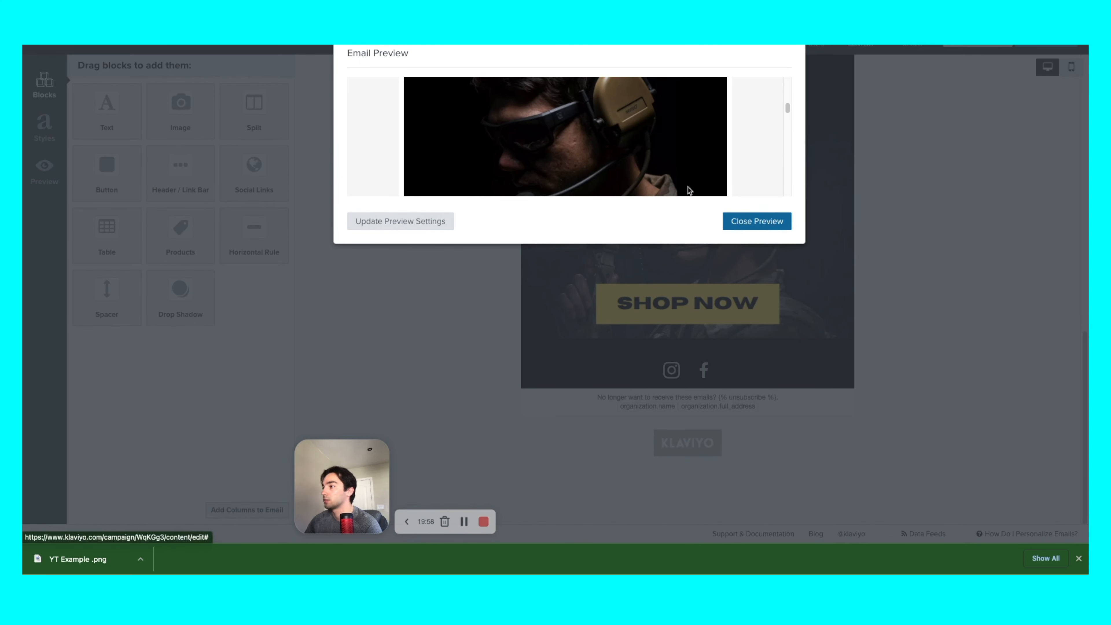
scroll(569, 149, down, 5)
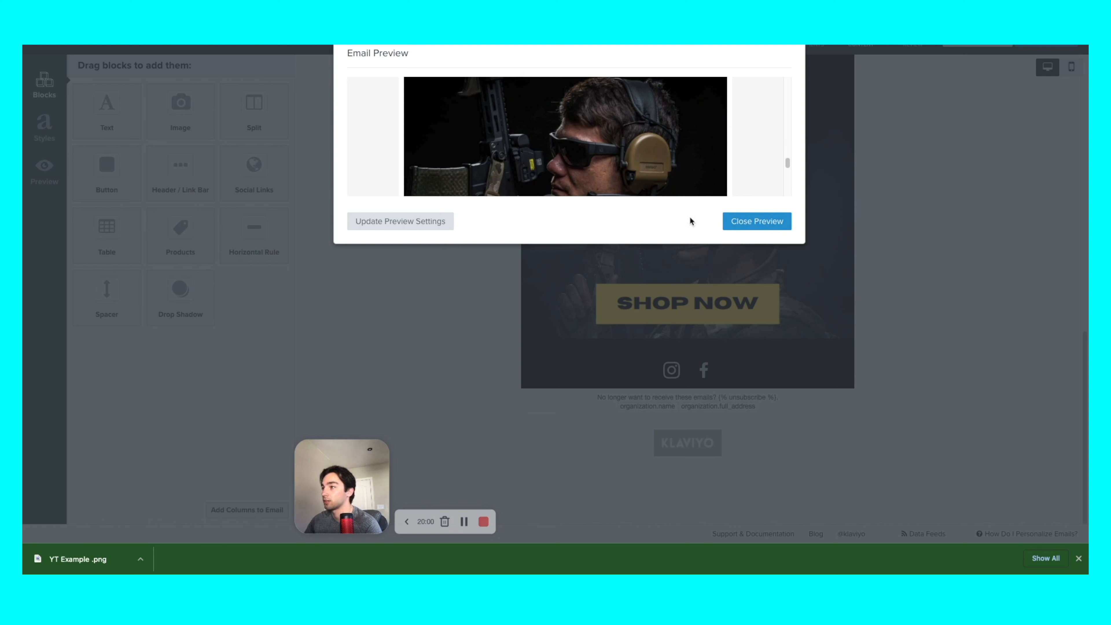
scroll(702, 166, down, 5)
scroll(613, 161, up, 3)
scroll(608, 162, up, 5)
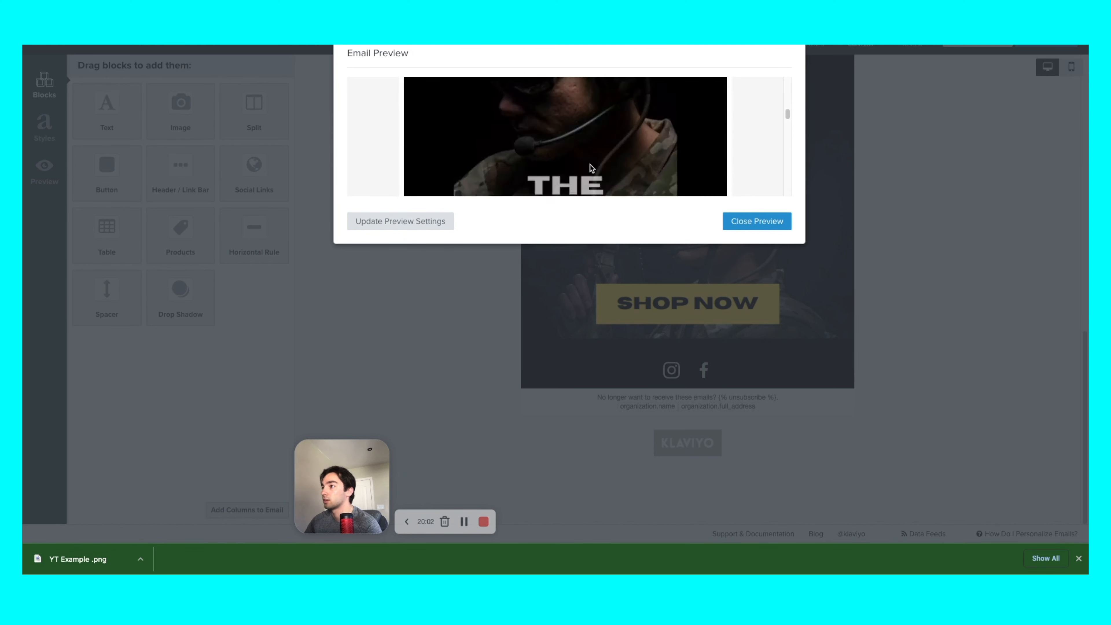
click(750, 220)
- Insert a Products block between the two image sections and set its content to Select from Catalog
scroll(421, 306, up, 10)
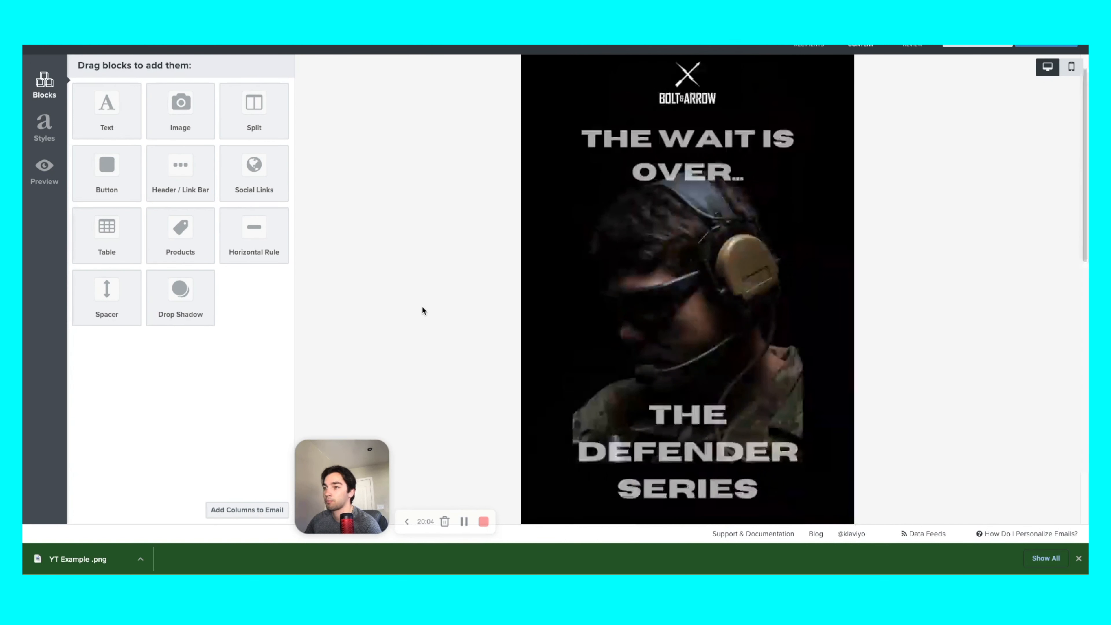
scroll(396, 305, down, 4)
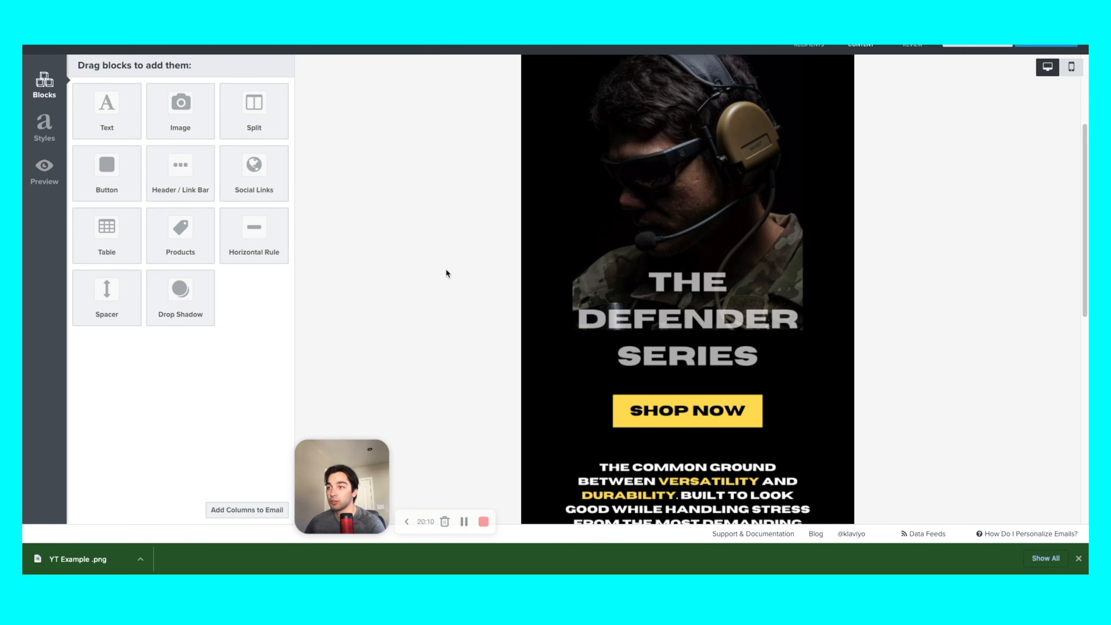
scroll(599, 293, down, 2)
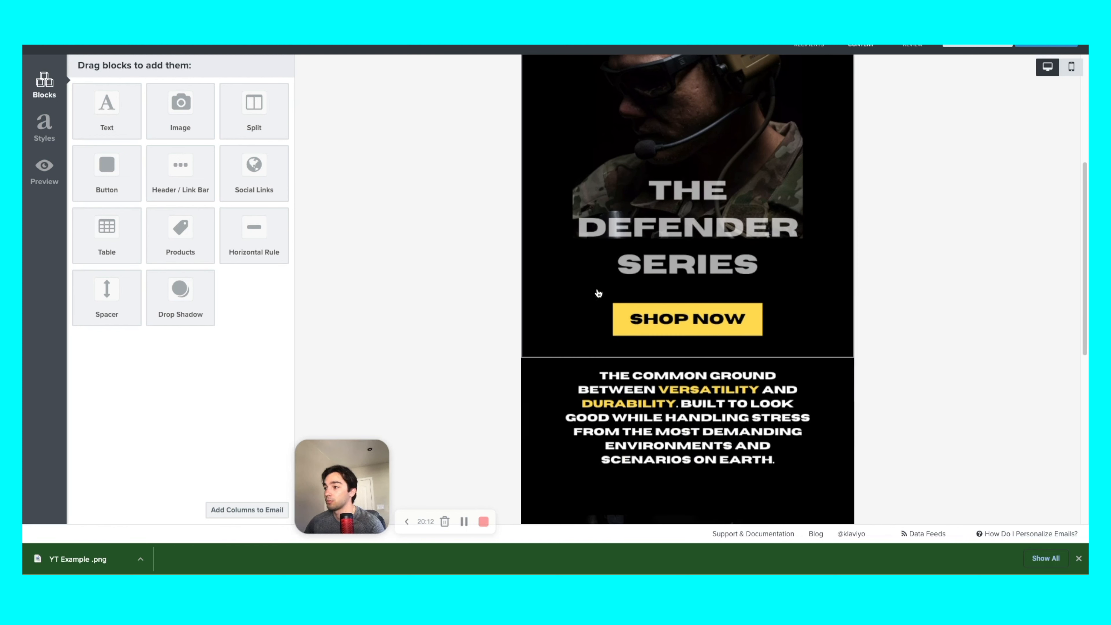
drag(183, 238, 631, 351)
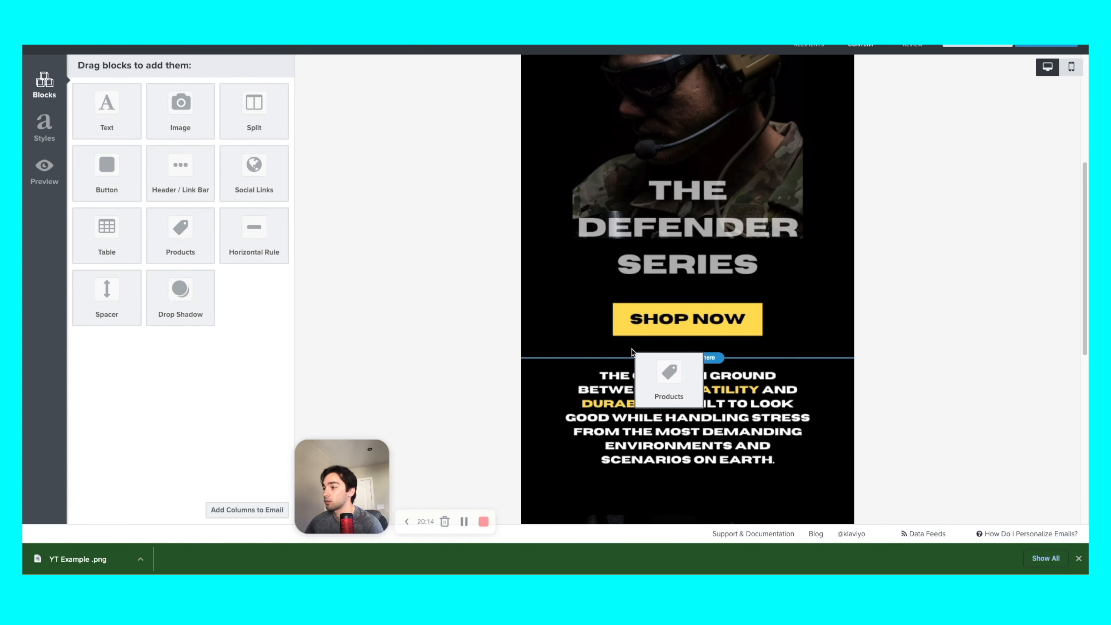
drag(631, 352, 631, 354)
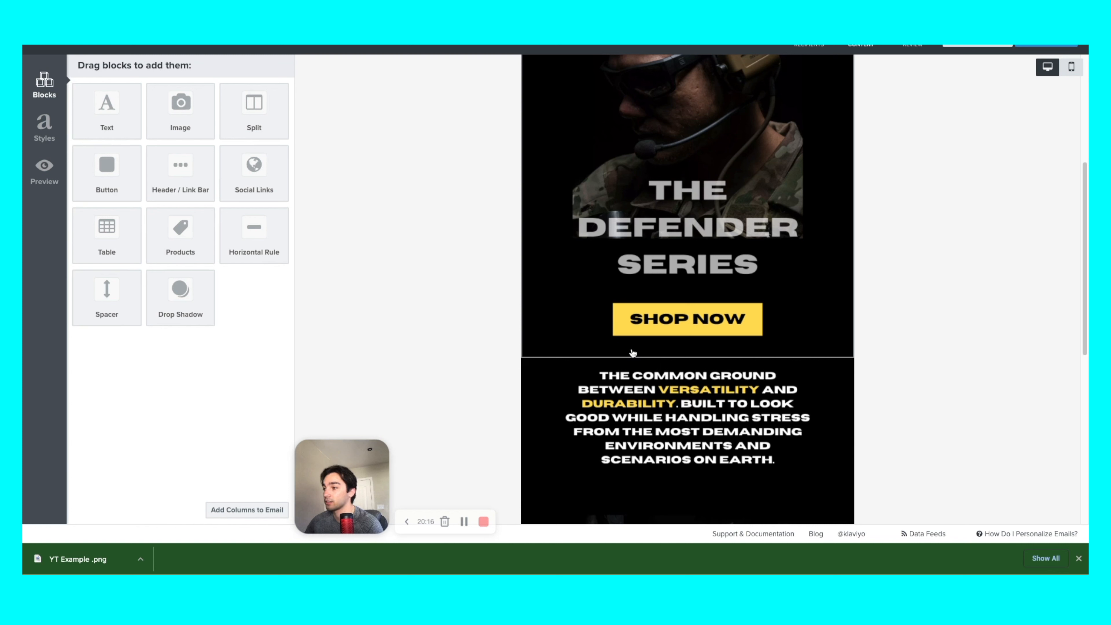
click(176, 132)
click(179, 144)
click(193, 108)
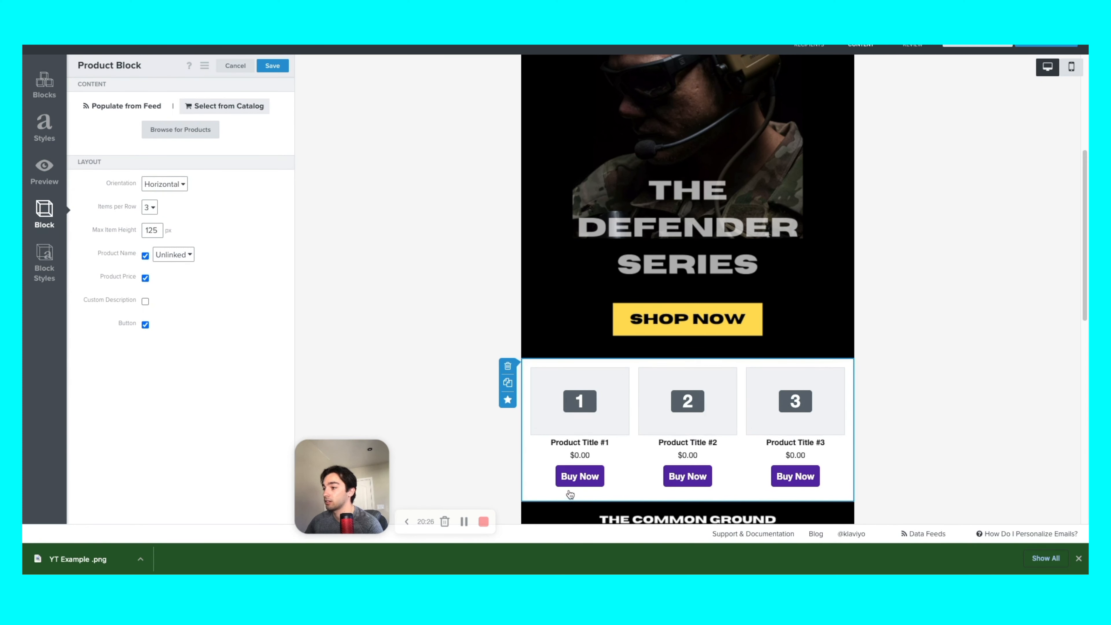
- Set the background color of the product block's Buy Now buttons to yellow FFF900
click(53, 259)
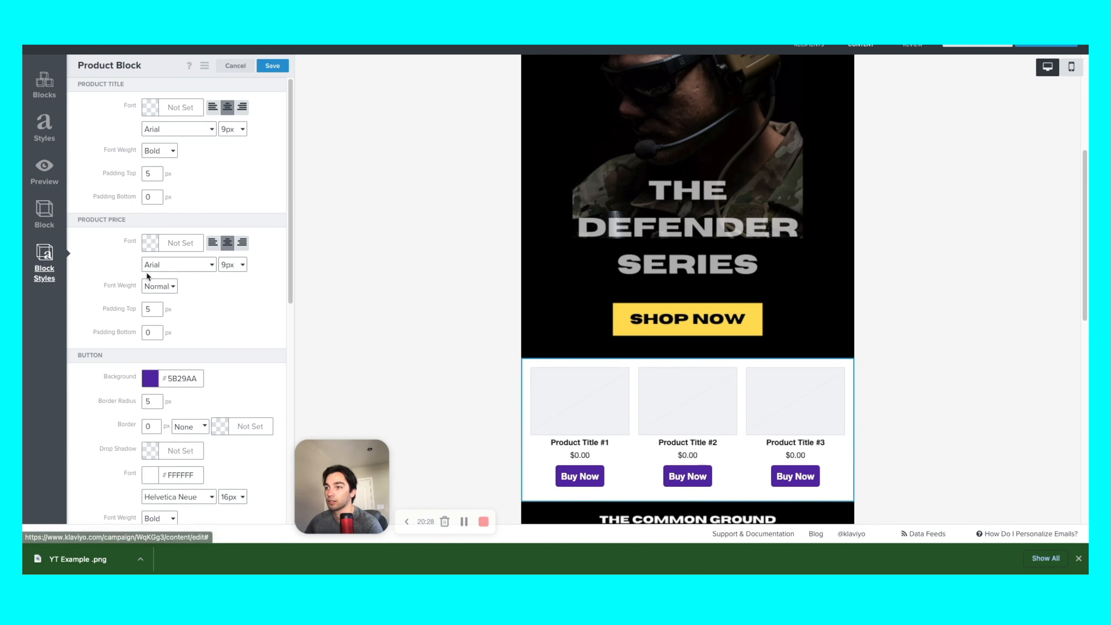
click(150, 379)
drag(144, 464, 46, 487)
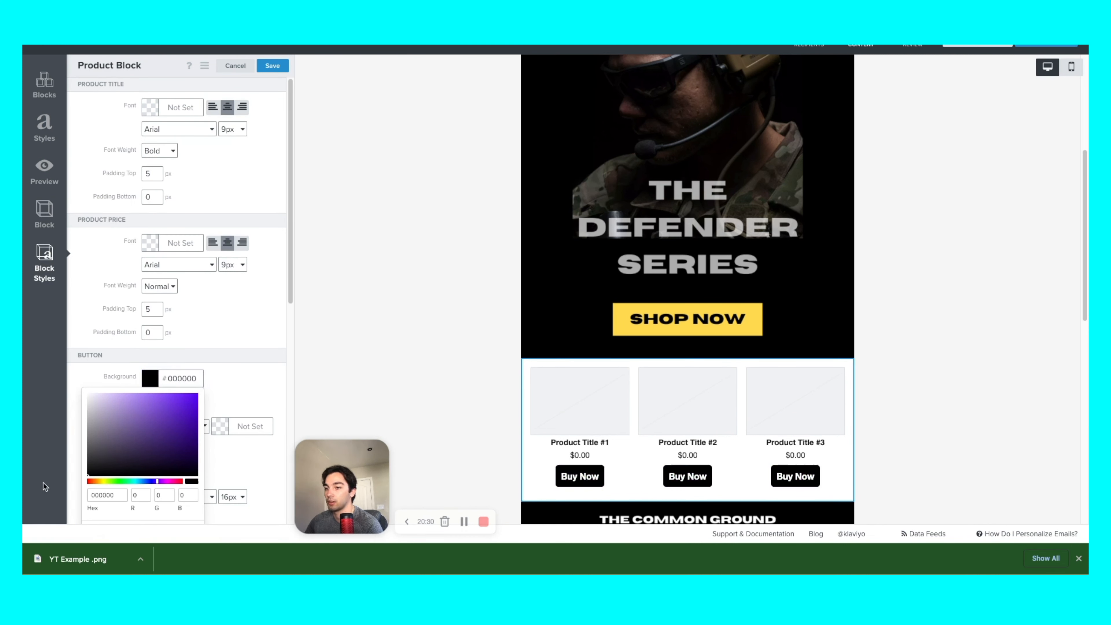
click(102, 482)
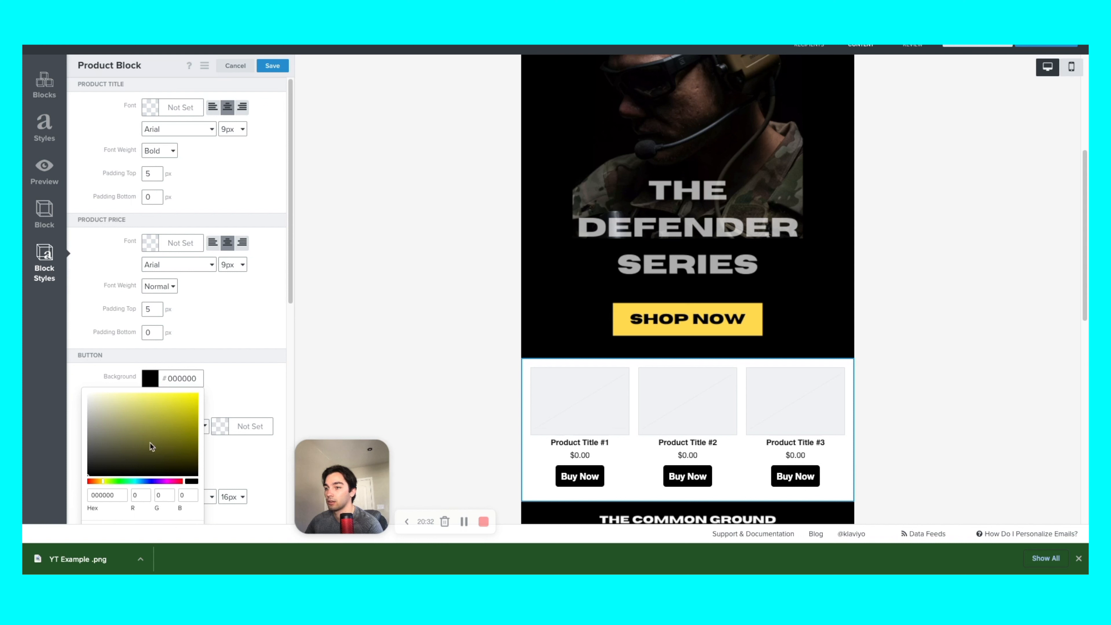
drag(238, 363, 247, 361)
click(225, 368)
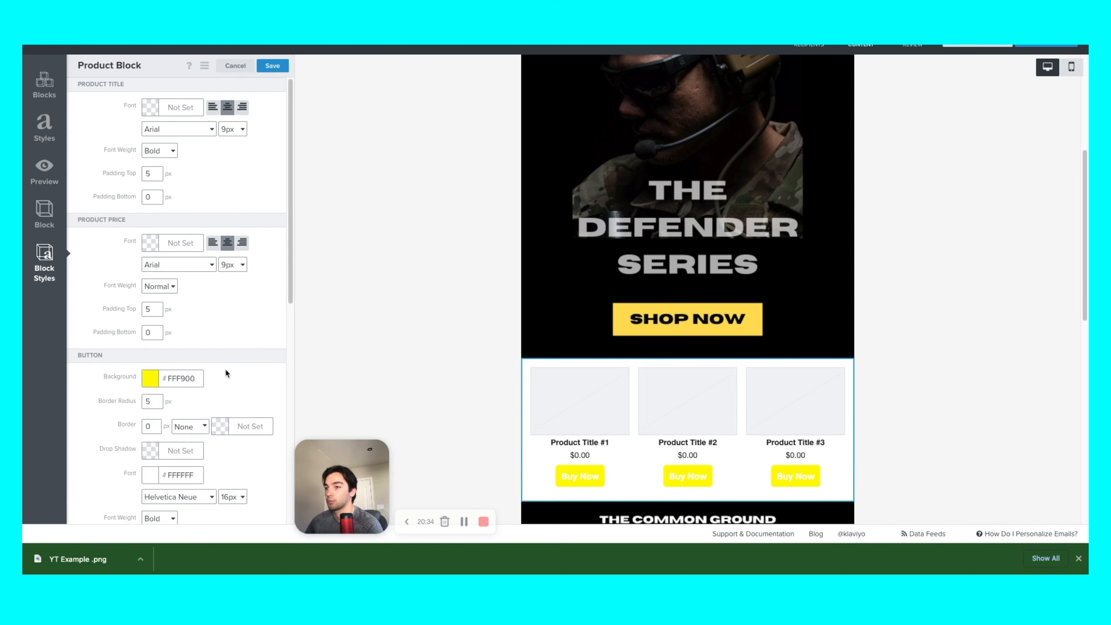
- Delete the Products block between the two image sections
scroll(232, 354, down, 8)
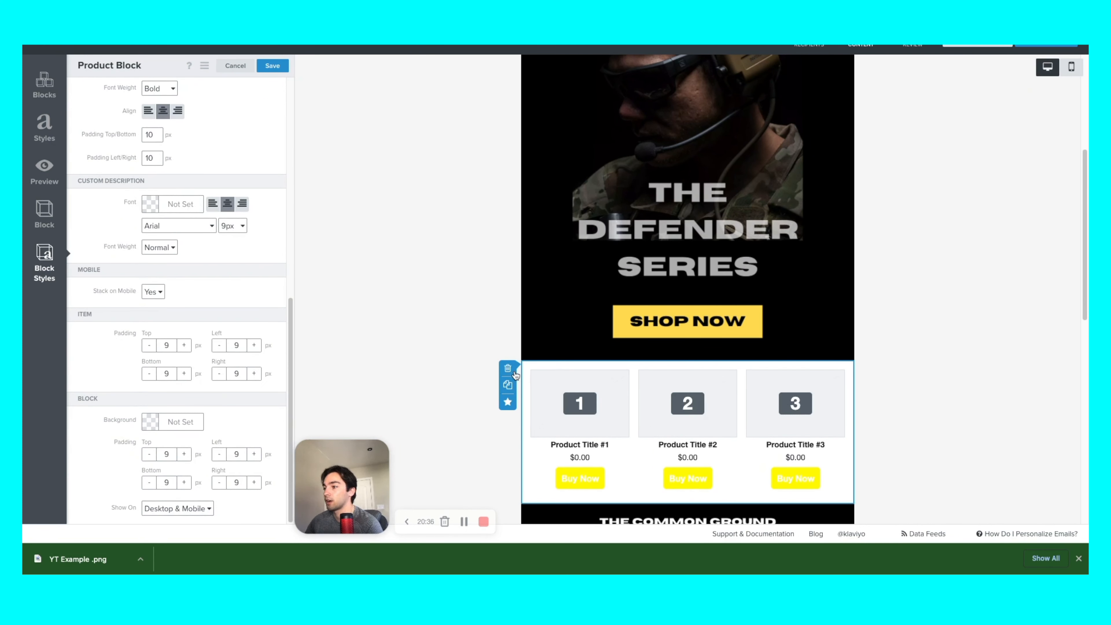
click(507, 368)
click(681, 151)
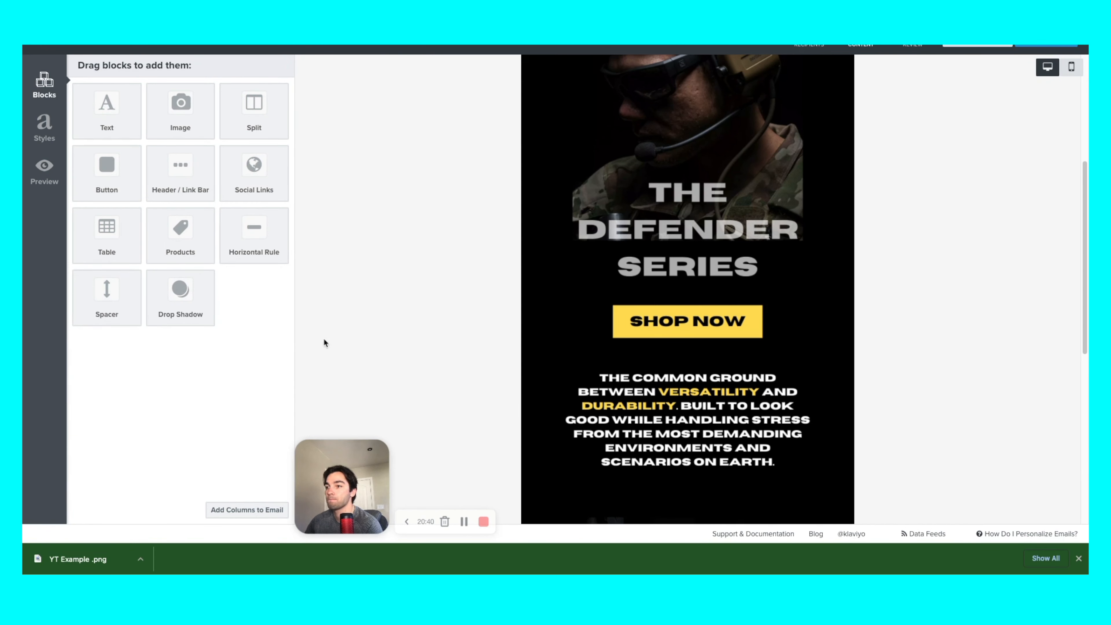
scroll(568, 324, down, 3)
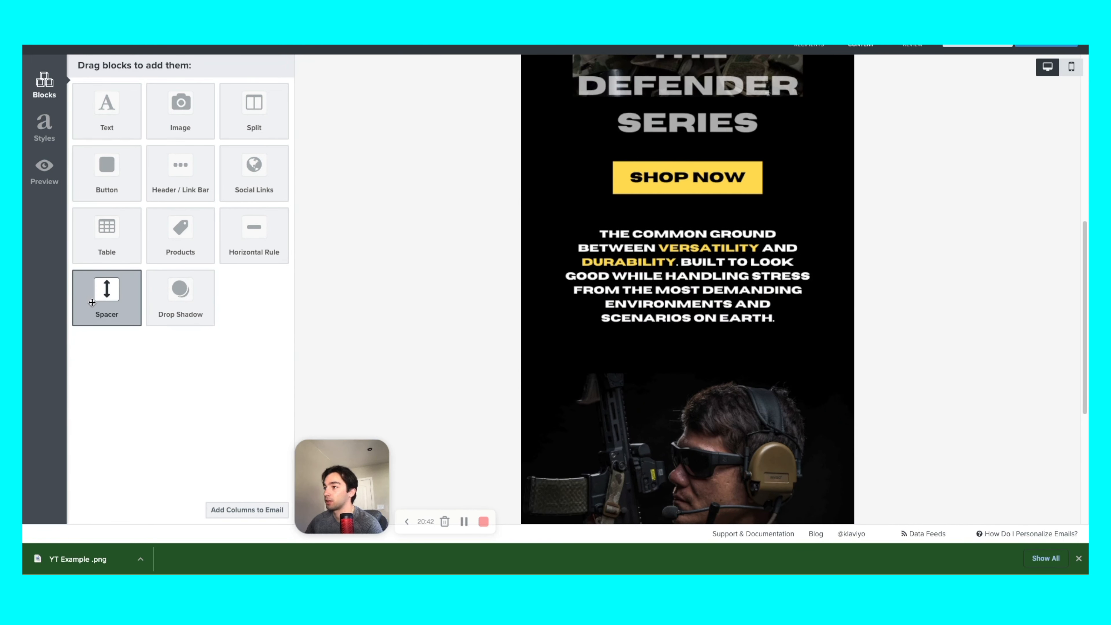
- Try a Spacer block between the two image sections and check the gap in the mobile view
drag(91, 303, 631, 213)
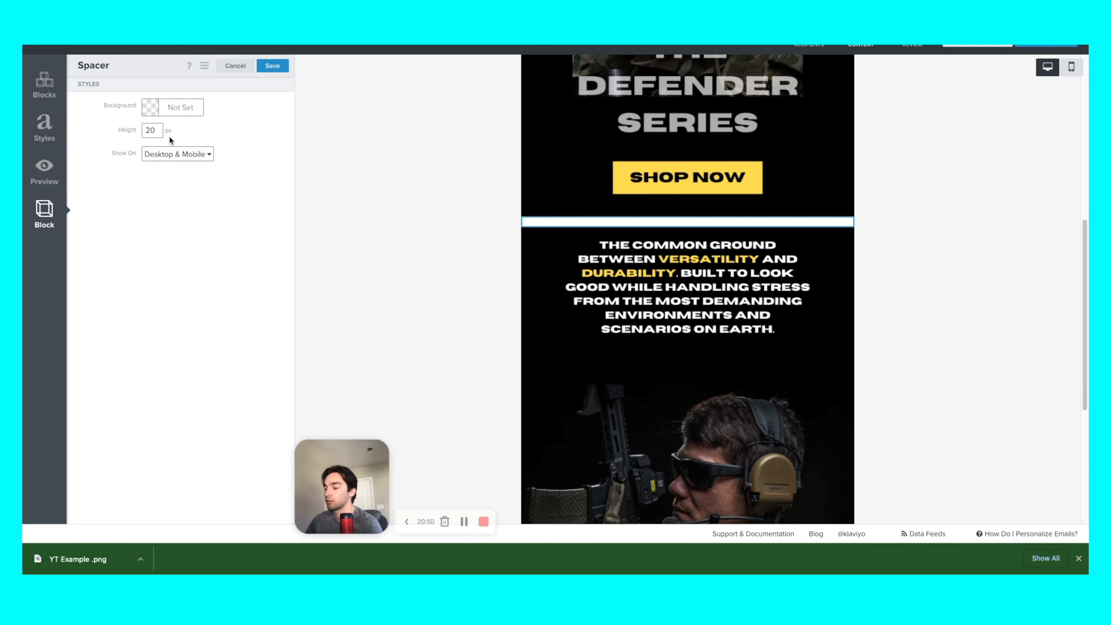
scroll(648, 290, up, 8)
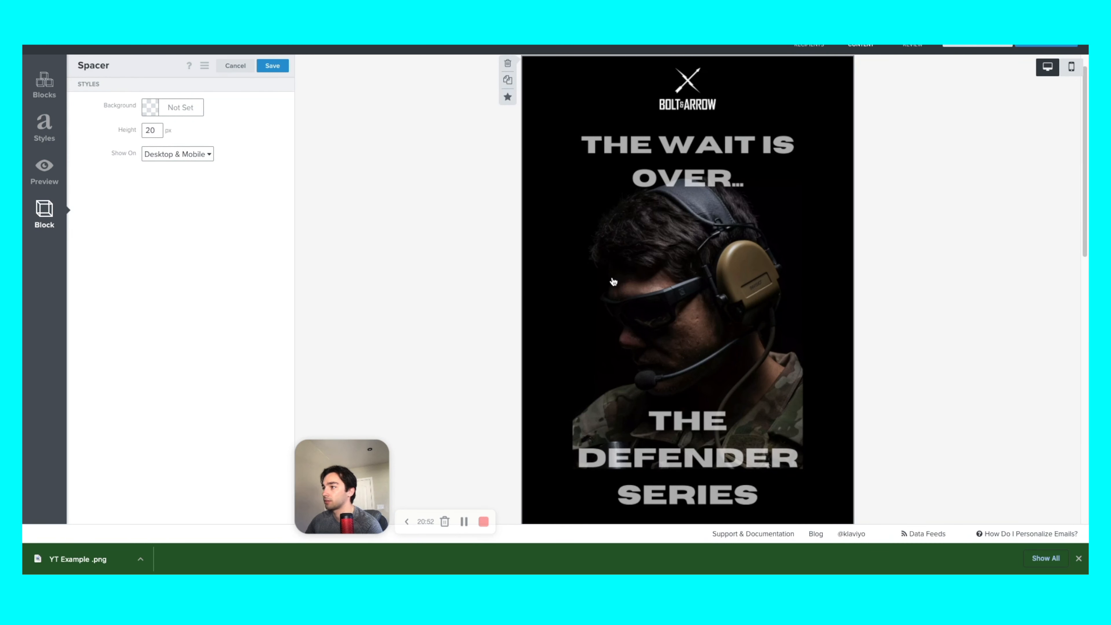
scroll(459, 334, down, 8)
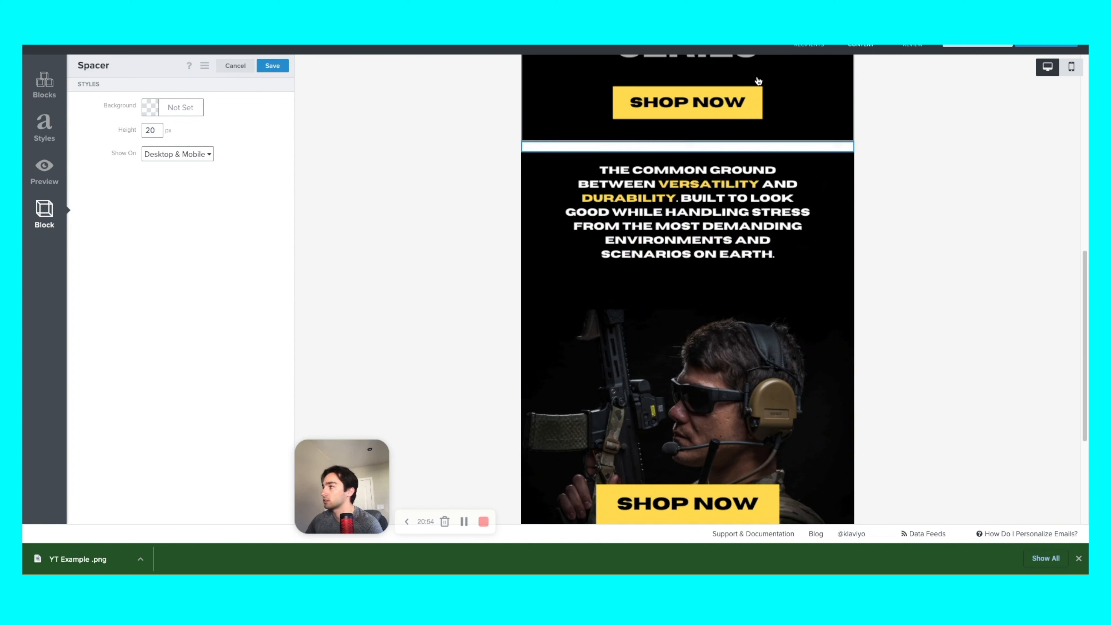
click(1072, 67)
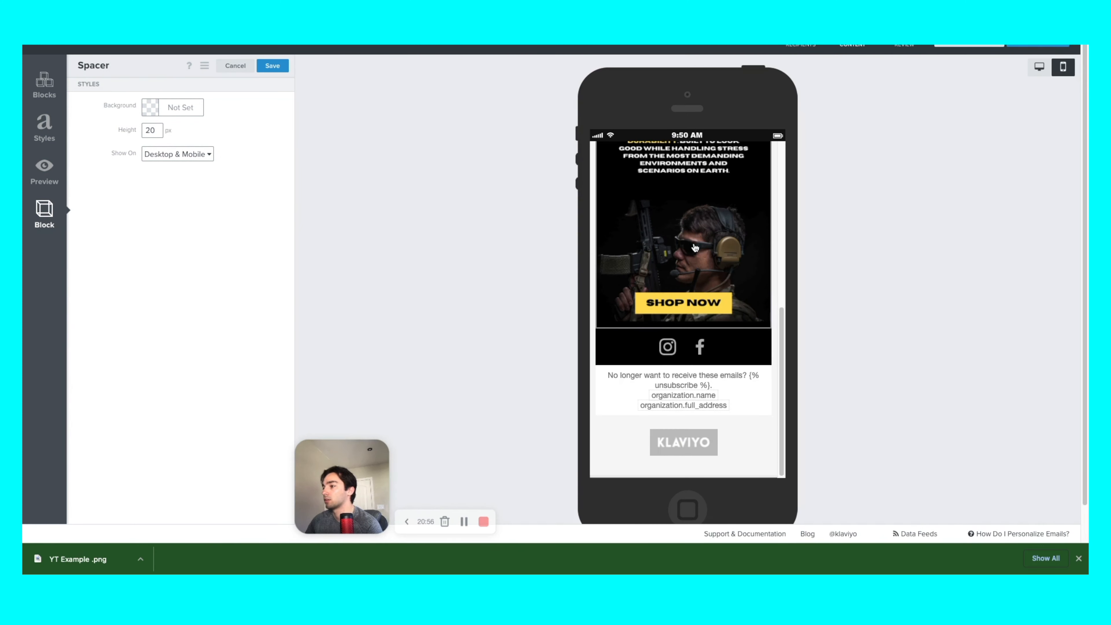
scroll(695, 248, up, 10)
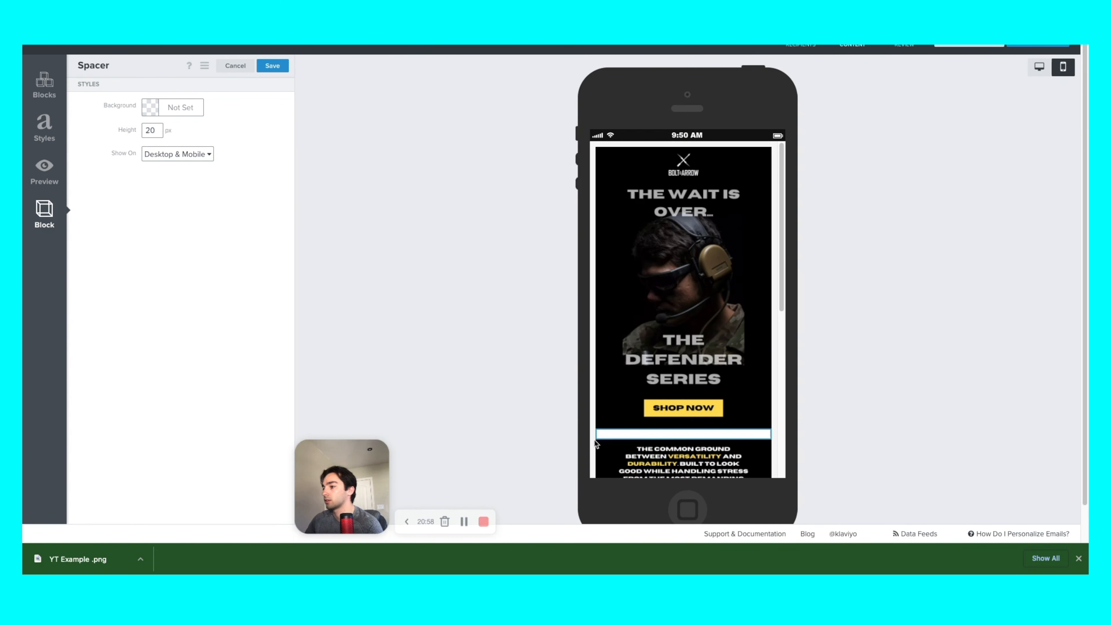
- Delete the Spacer block between the two image sections
click(604, 441)
click(681, 151)
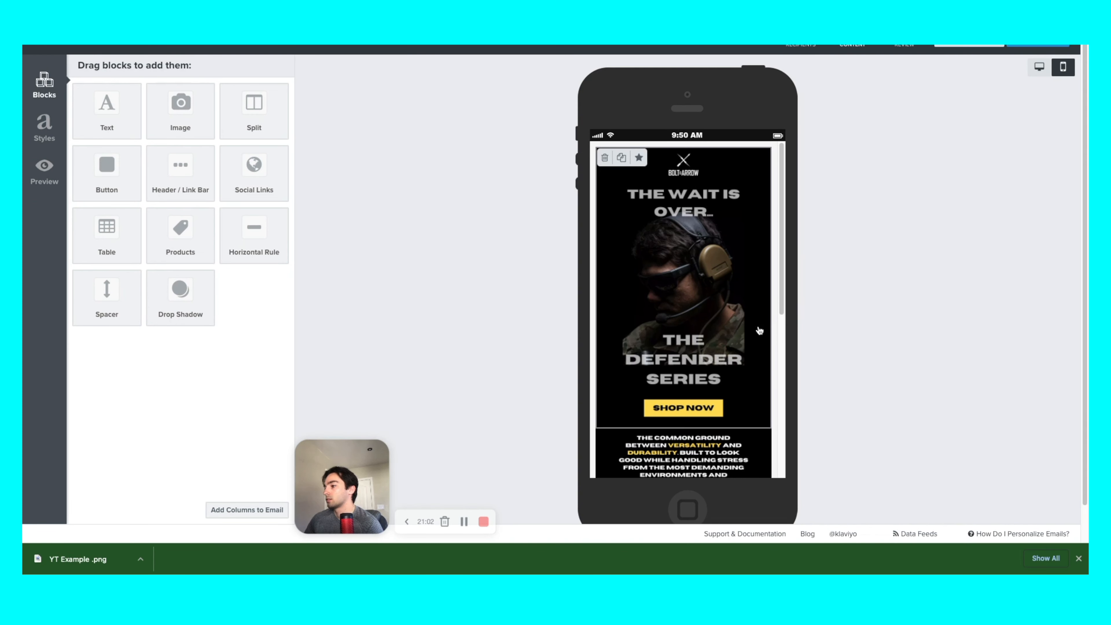
- Examine the whole email in the mobile and desktop views, from the logo section to the social links and footer
scroll(728, 268, down, 10)
scroll(726, 276, up, 10)
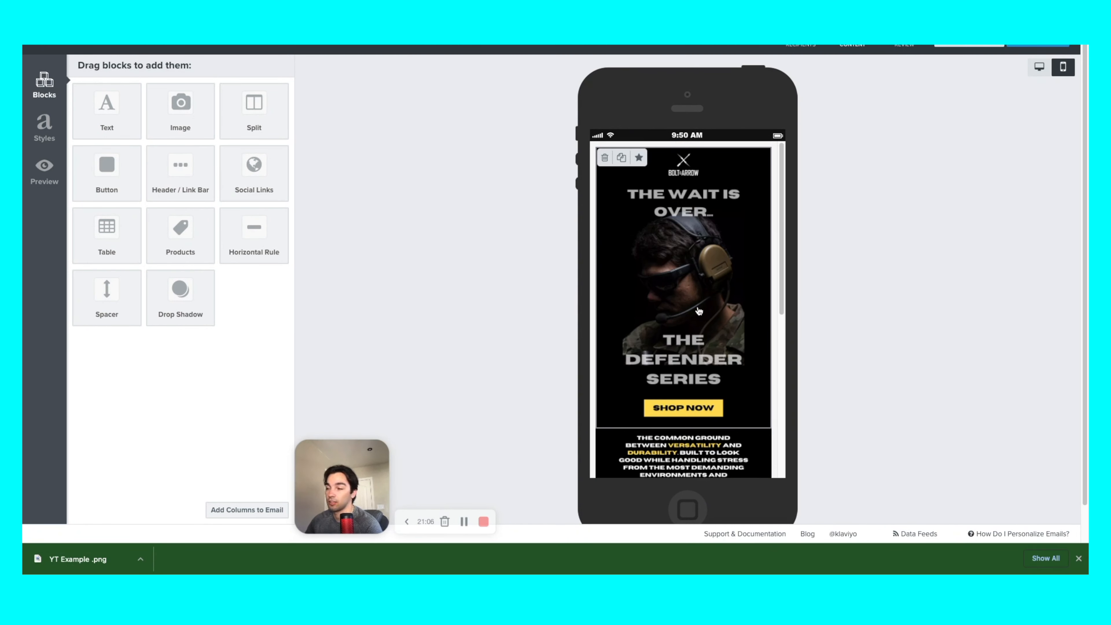
scroll(698, 311, down, 10)
click(1040, 67)
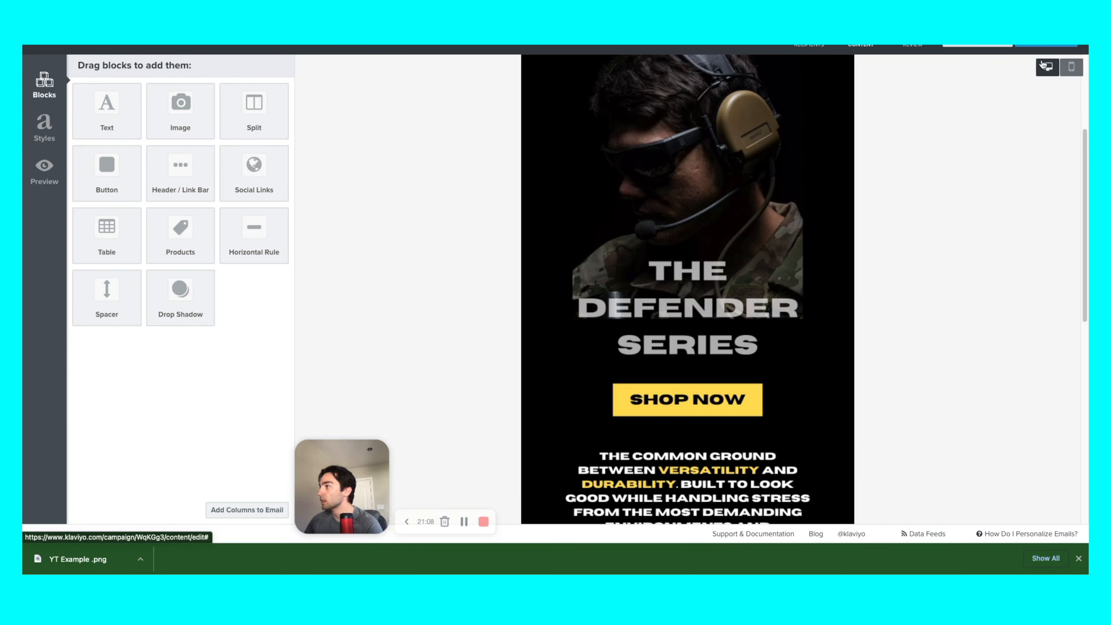
scroll(728, 236, up, 5)
scroll(723, 247, down, 10)
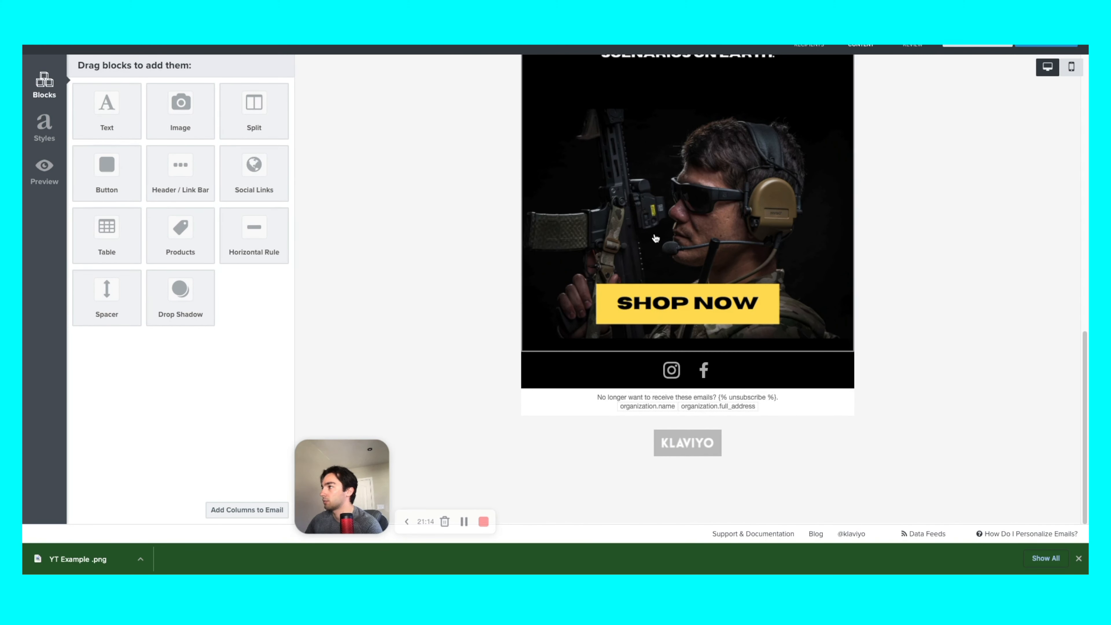
scroll(661, 237, up, 10)
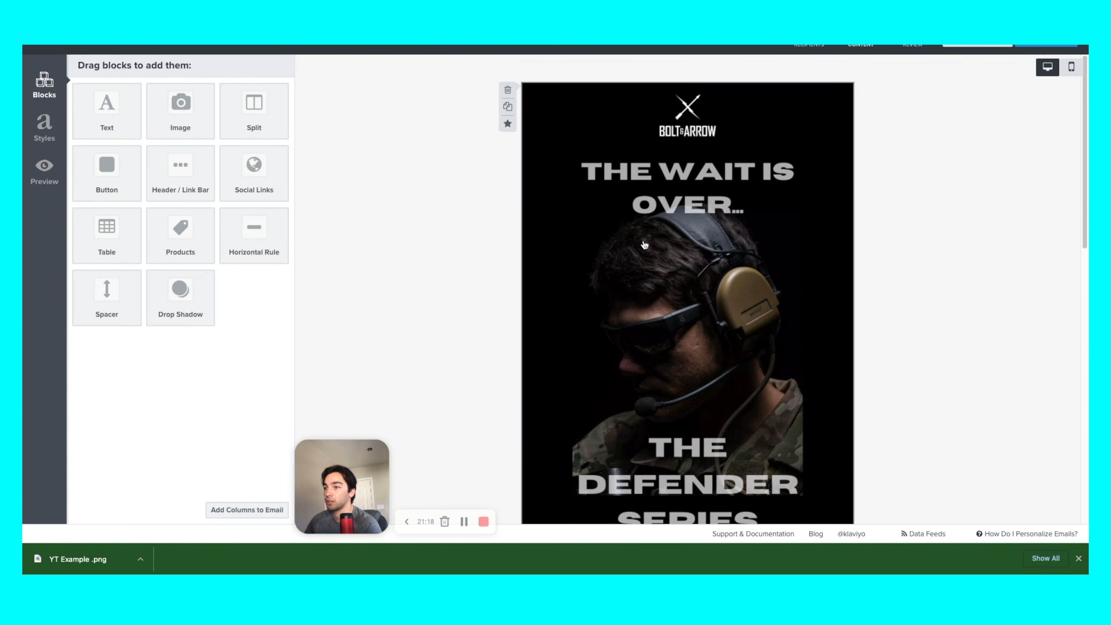
scroll(645, 245, down, 7)
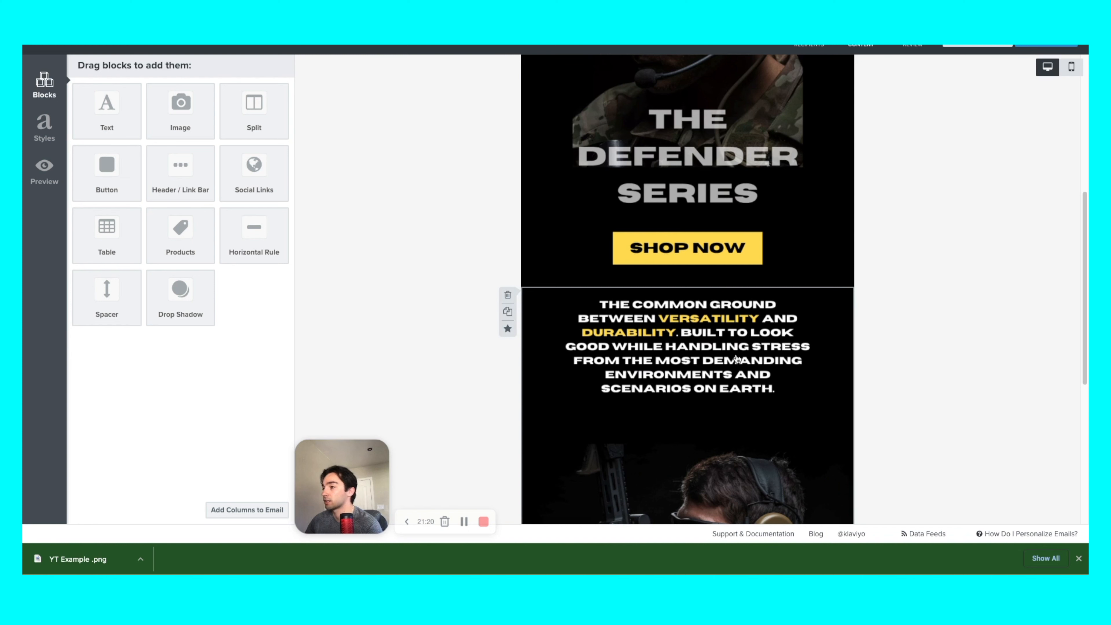
scroll(661, 262, down, 7)
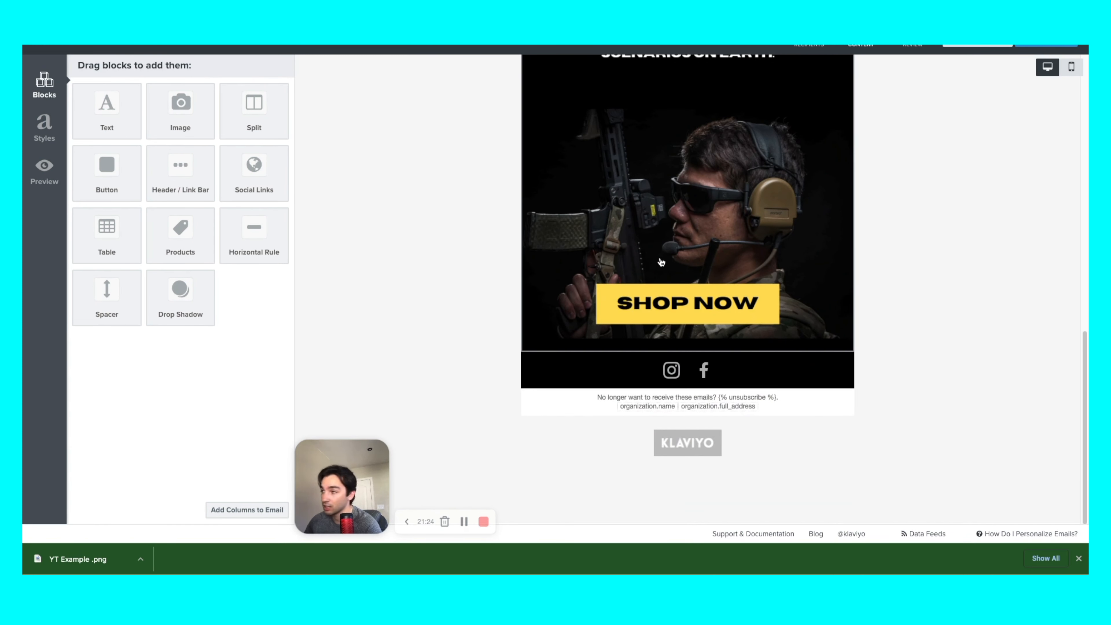
- Save the email content and return to the campaign's content settings
click(1049, 49)
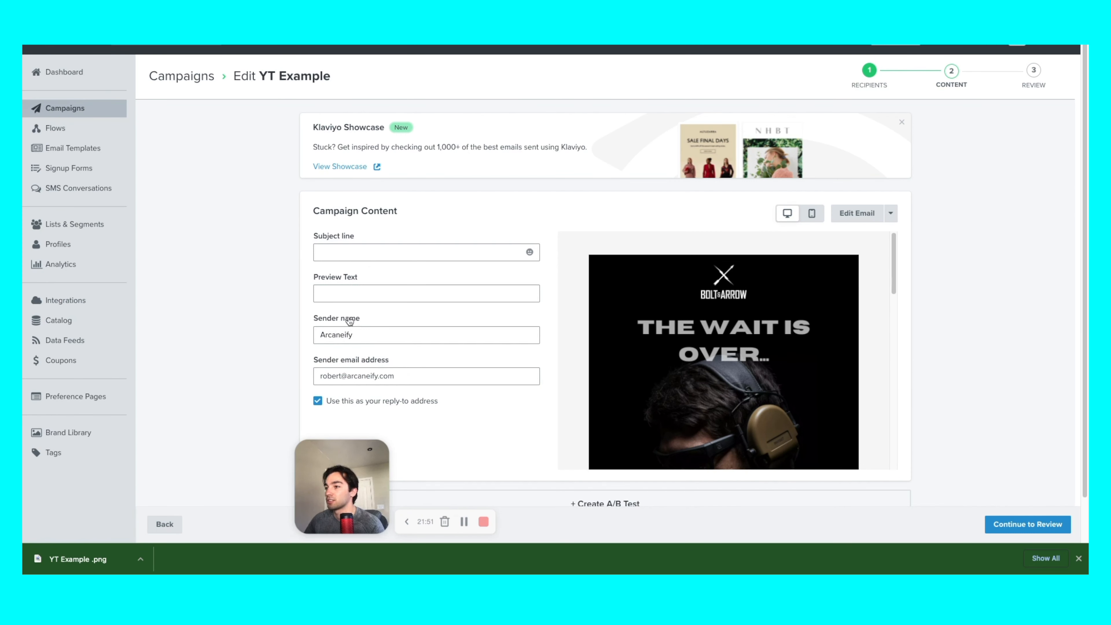
scroll(499, 353, down, 1)
scroll(497, 350, down, 3)
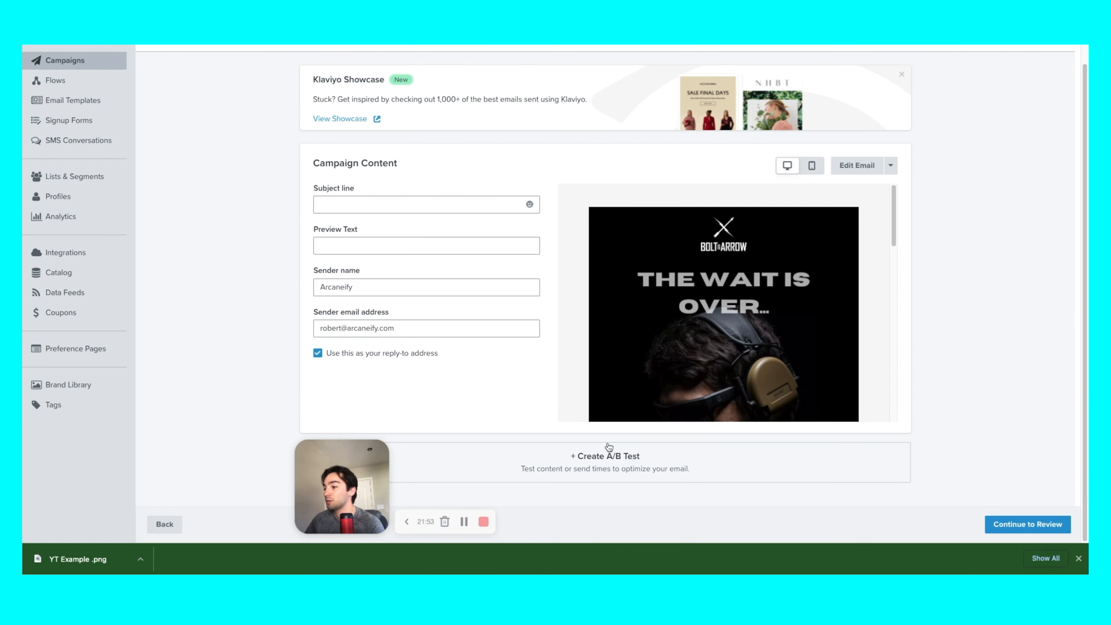
drag(334, 488, 67, 494)
- Set the campaign's subject line to 12121212 and create an A/B test
click(569, 476)
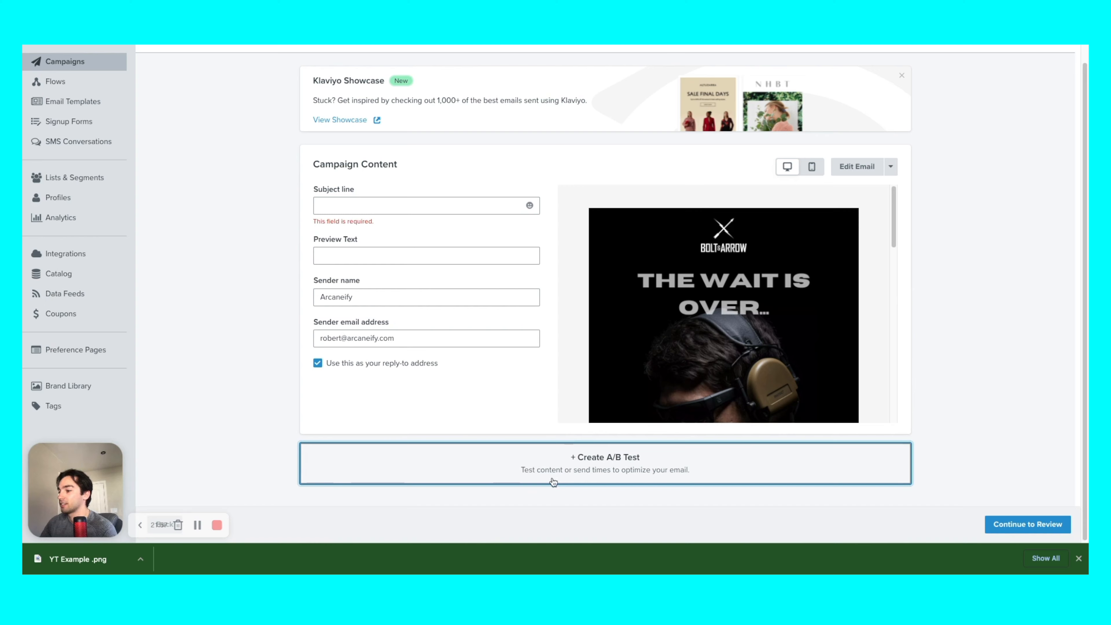
scroll(394, 407, down, 3)
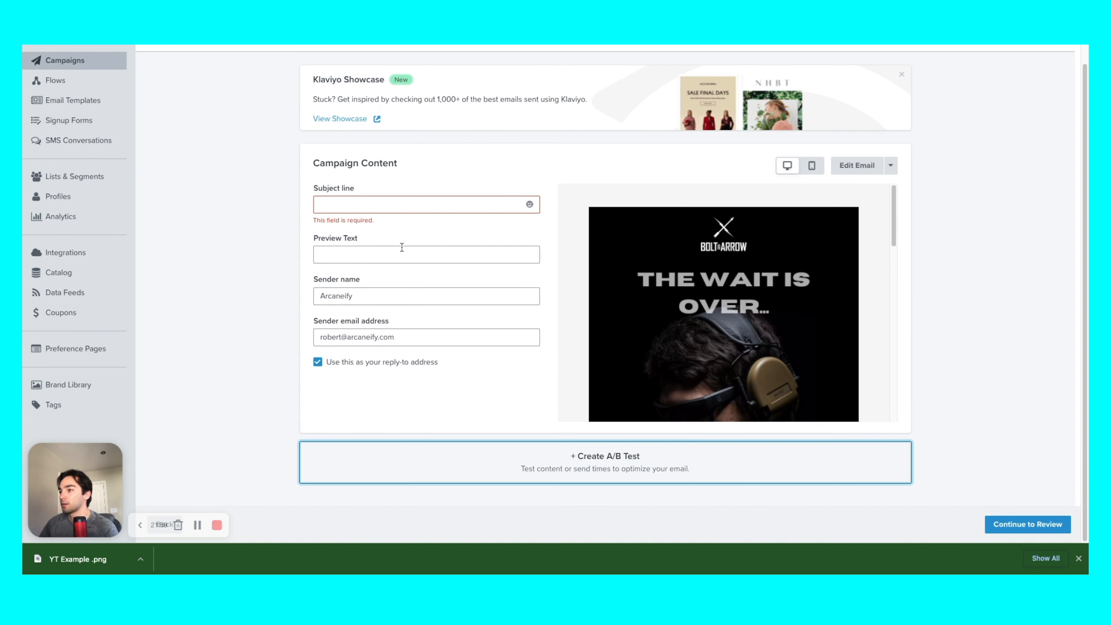
click(382, 206)
text(12121212)
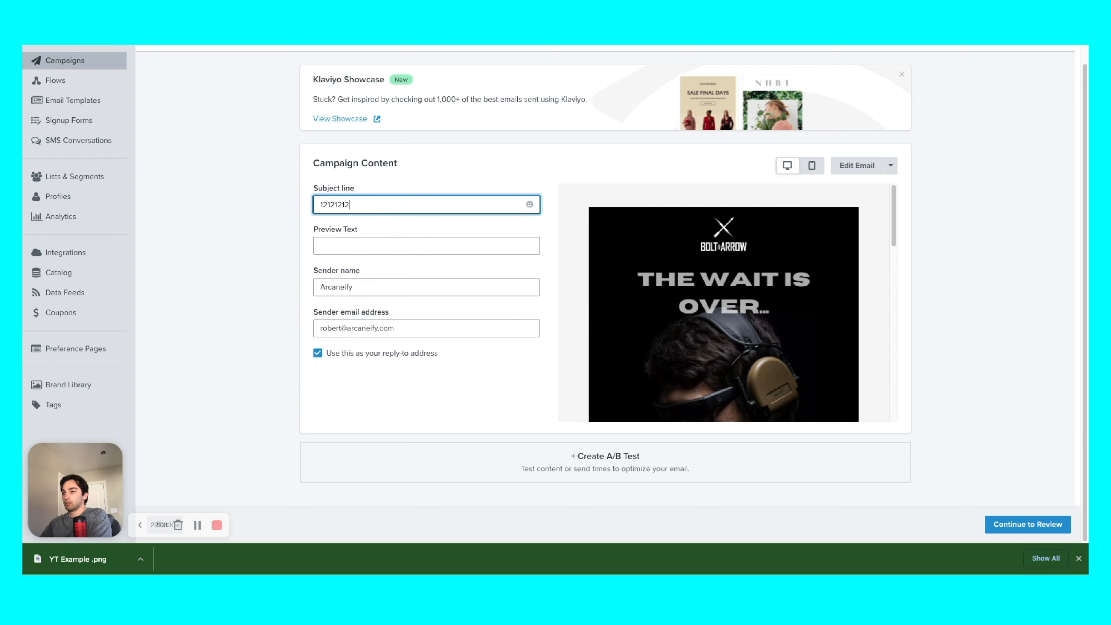
click(382, 220)
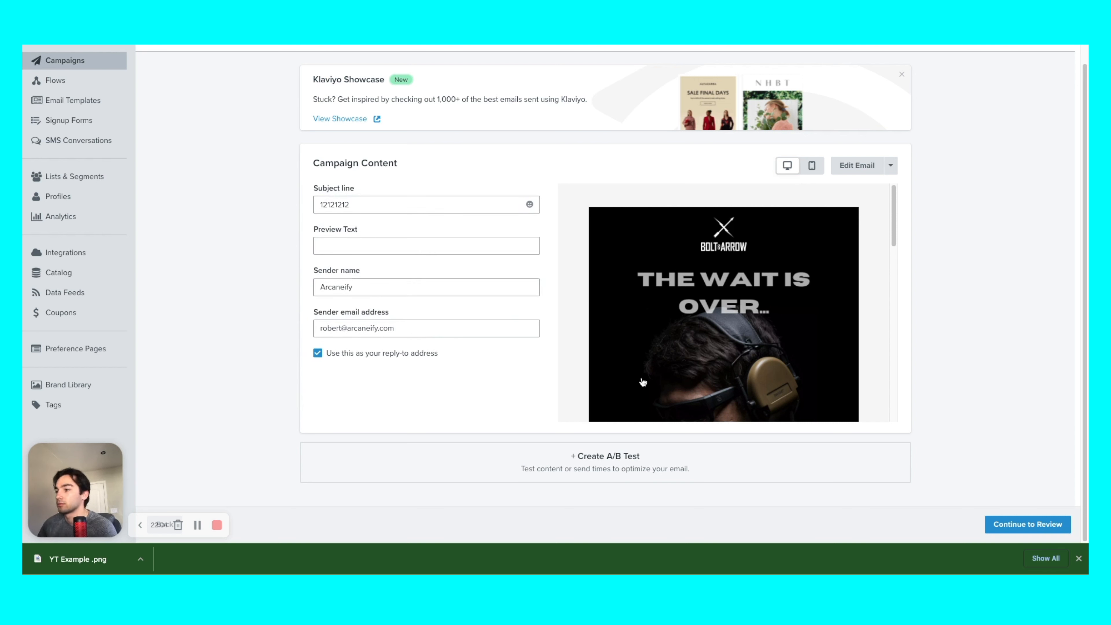
click(597, 476)
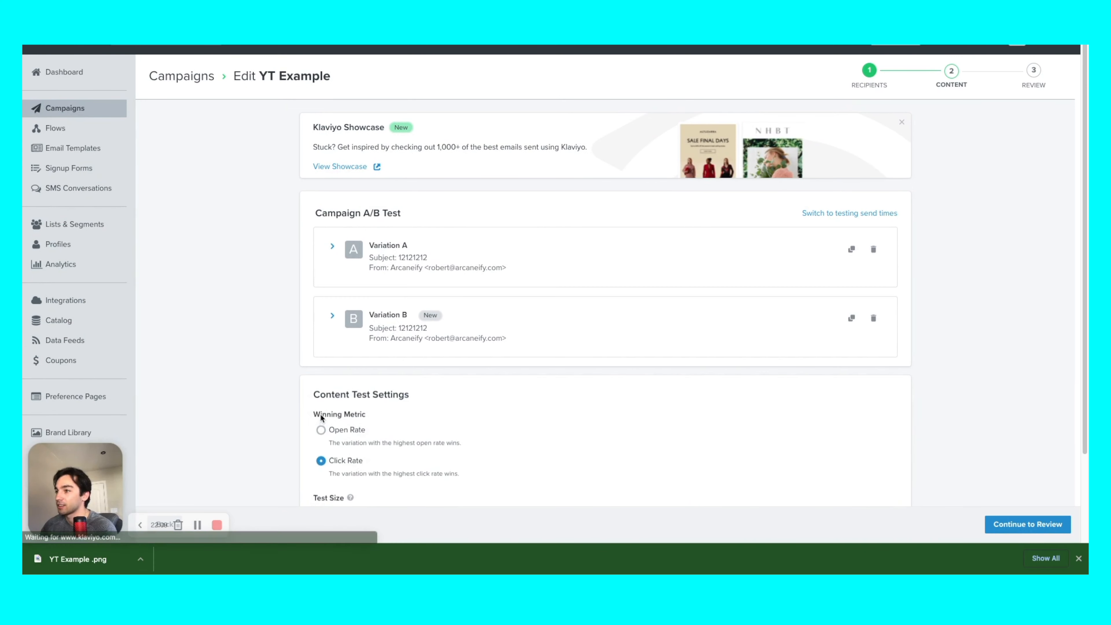
- Set the A/B test's winning metric to Open Rate and continue to the campaign review
click(331, 249)
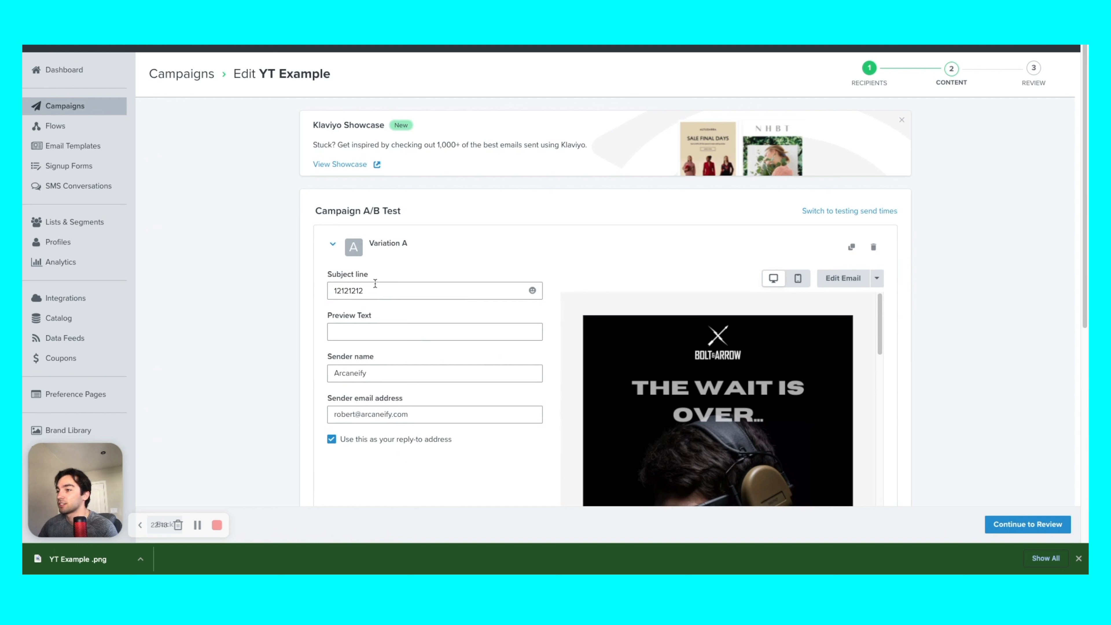
click(353, 254)
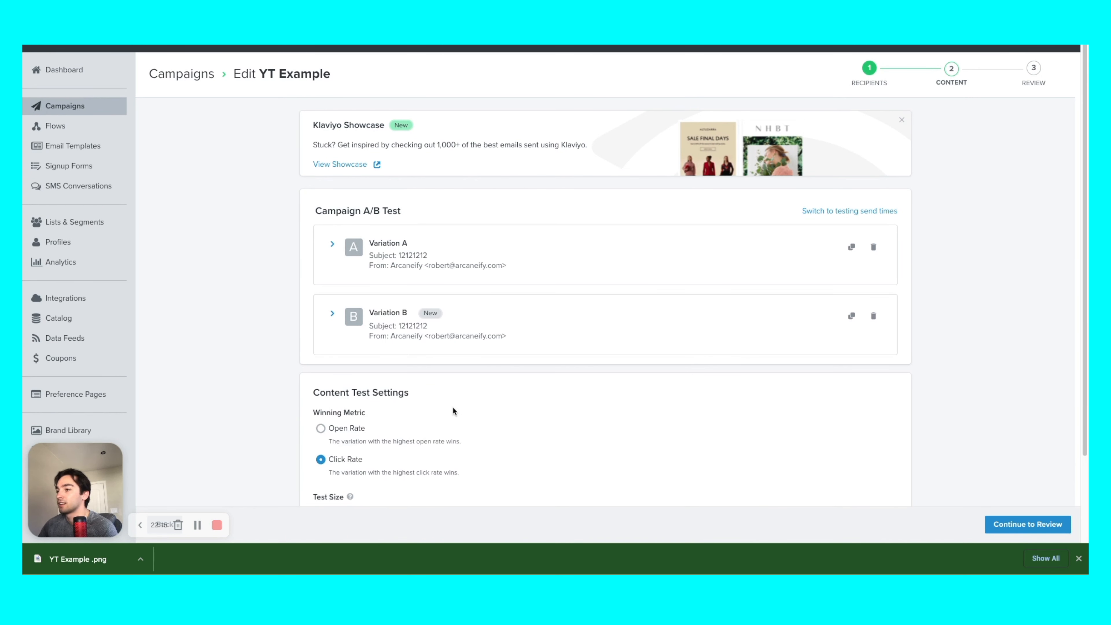
scroll(416, 386, down, 3)
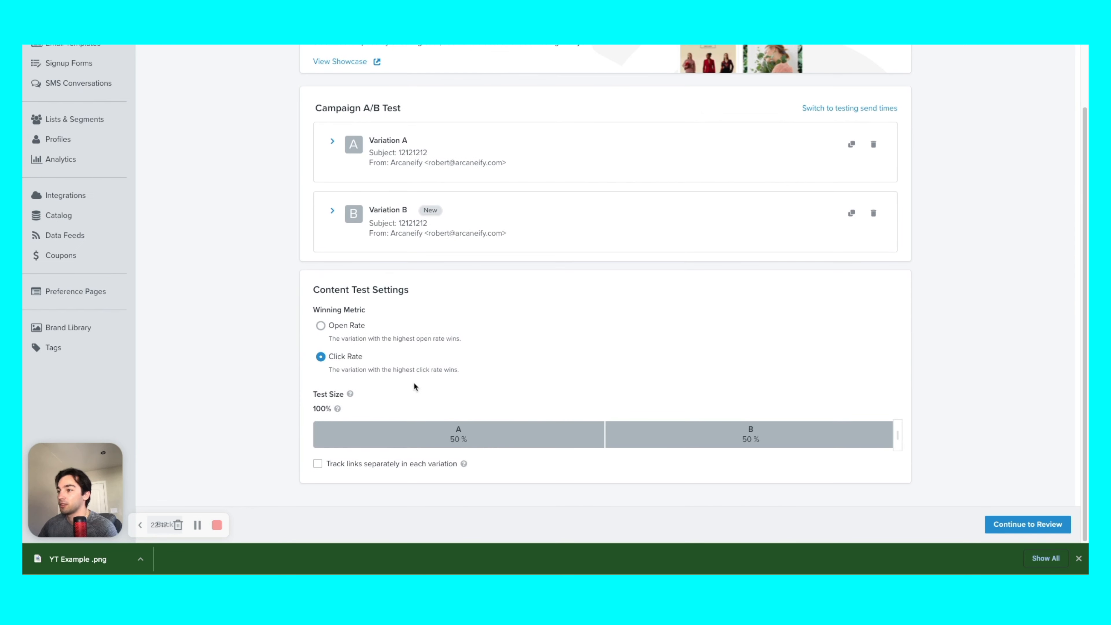
click(340, 337)
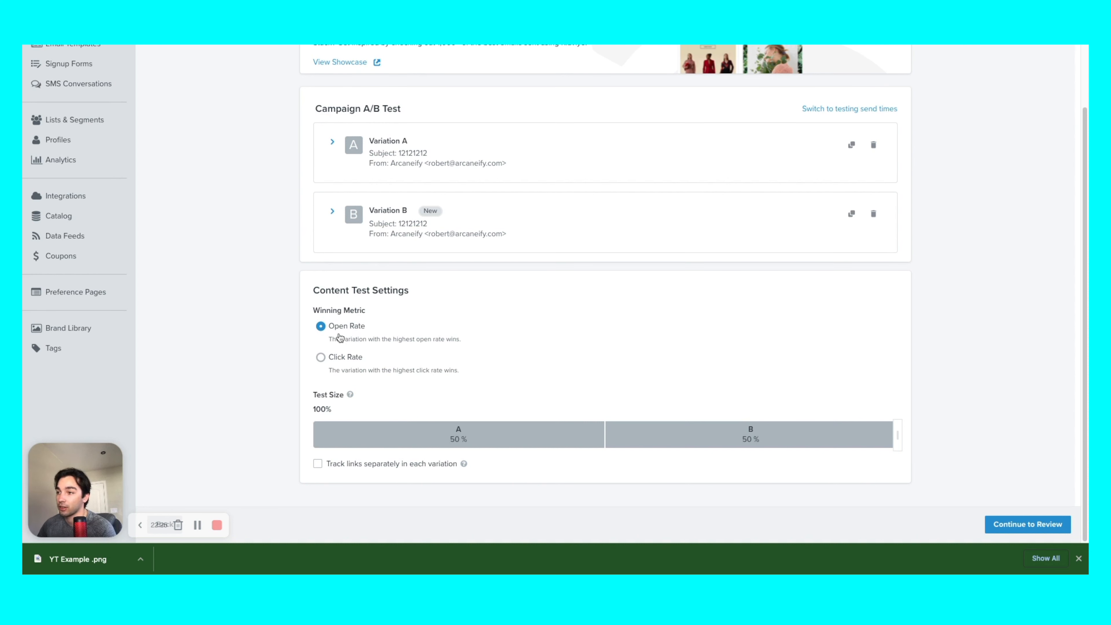
click(352, 359)
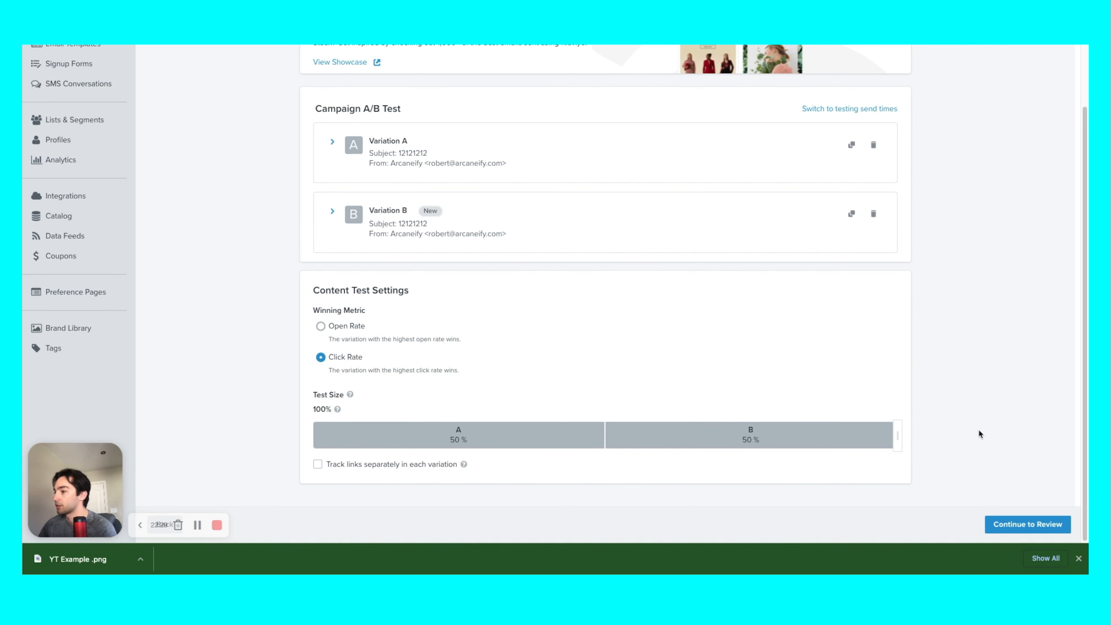
click(366, 341)
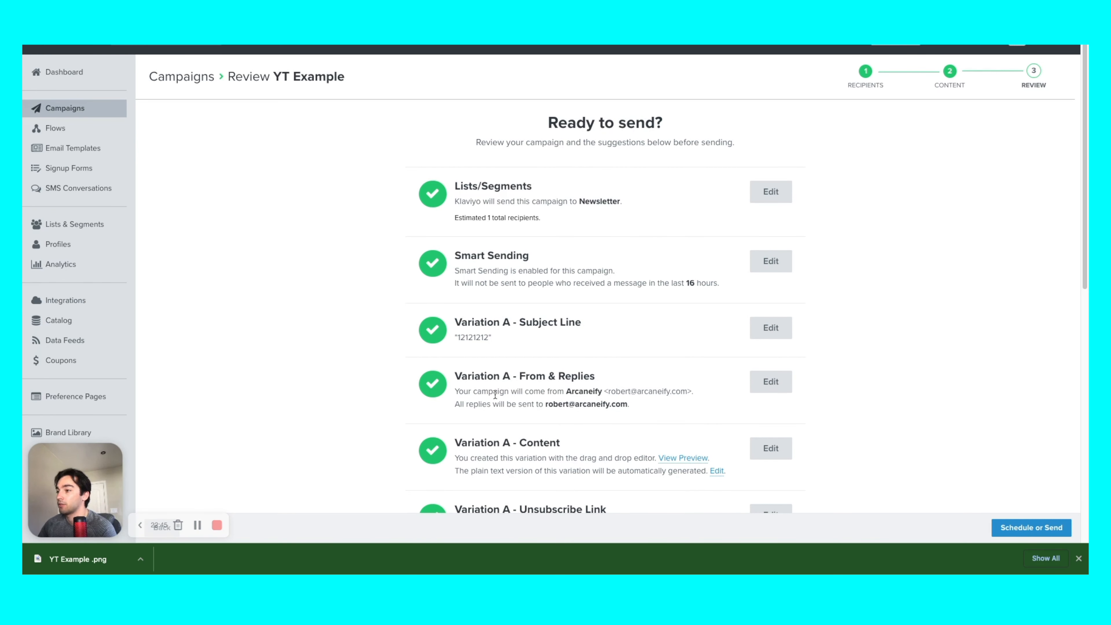
- Check the campaign review summary and choose a scheduled send time of 12:30 am
scroll(494, 328, down, 7)
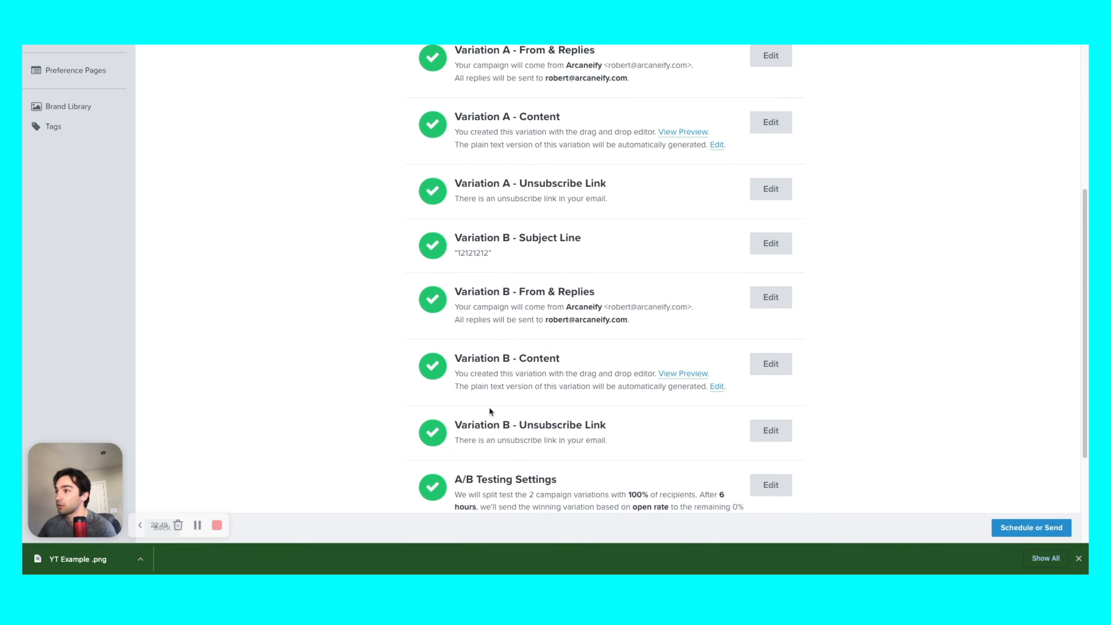
scroll(501, 290, up, 7)
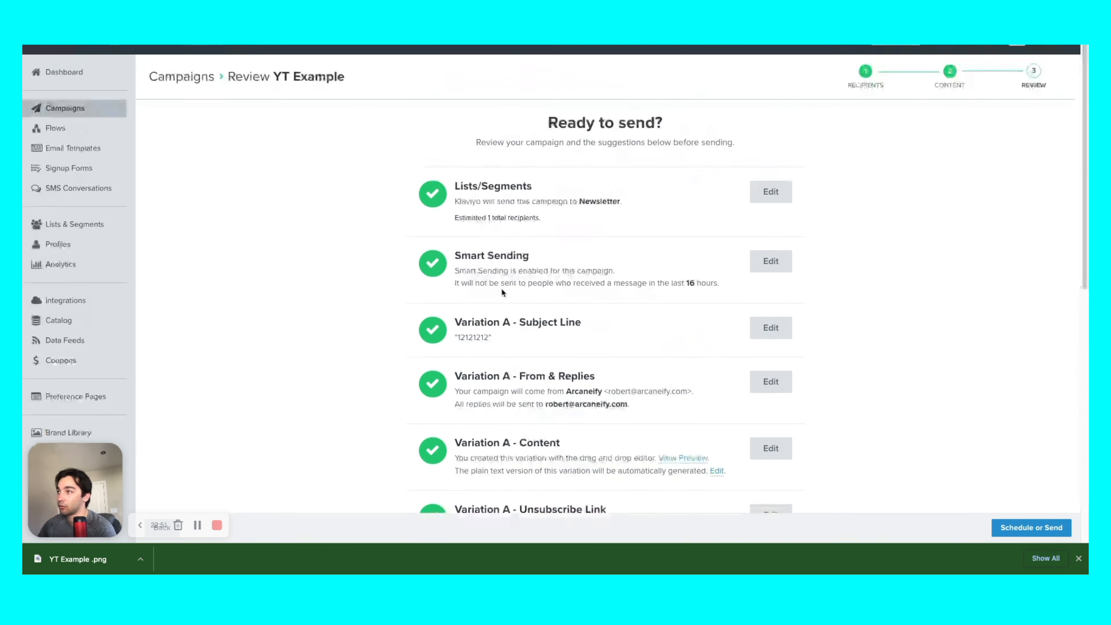
scroll(472, 215, down, 11)
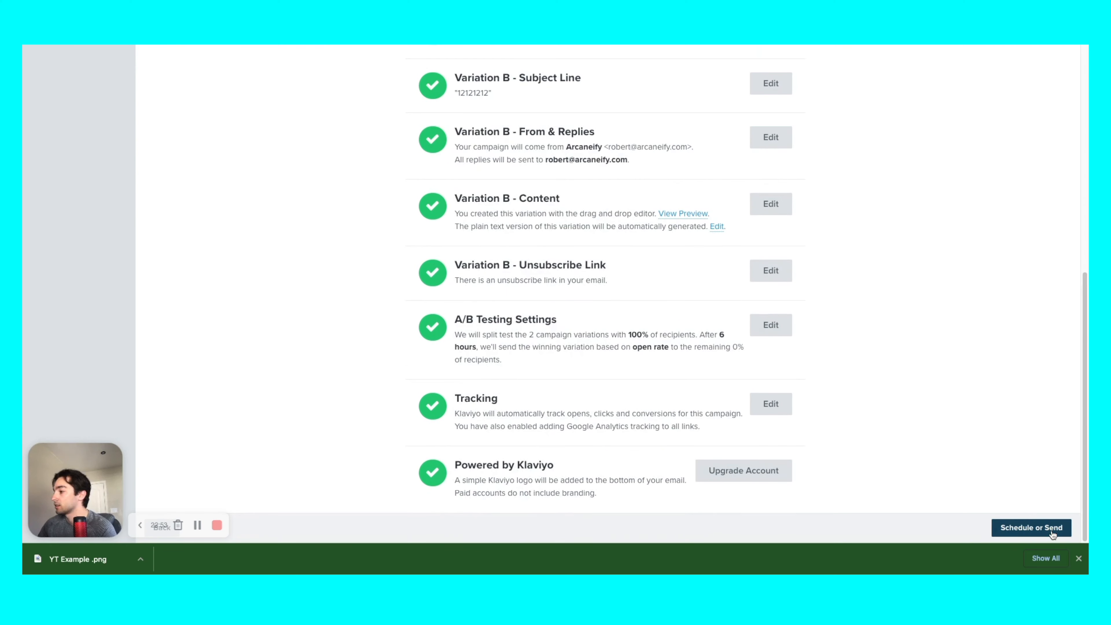
click(1061, 527)
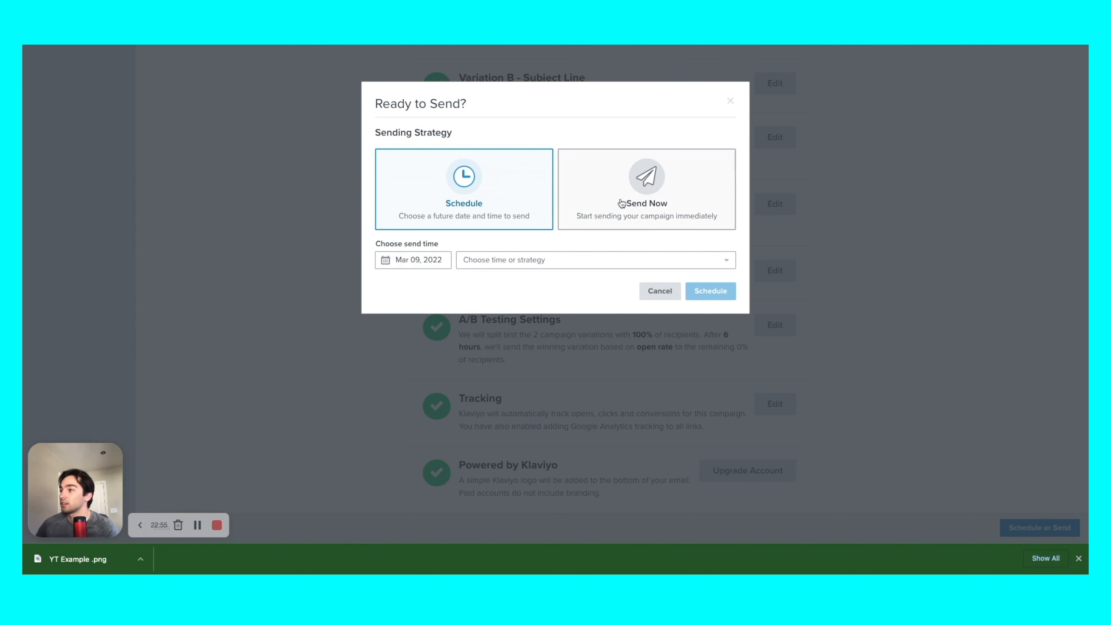
click(527, 260)
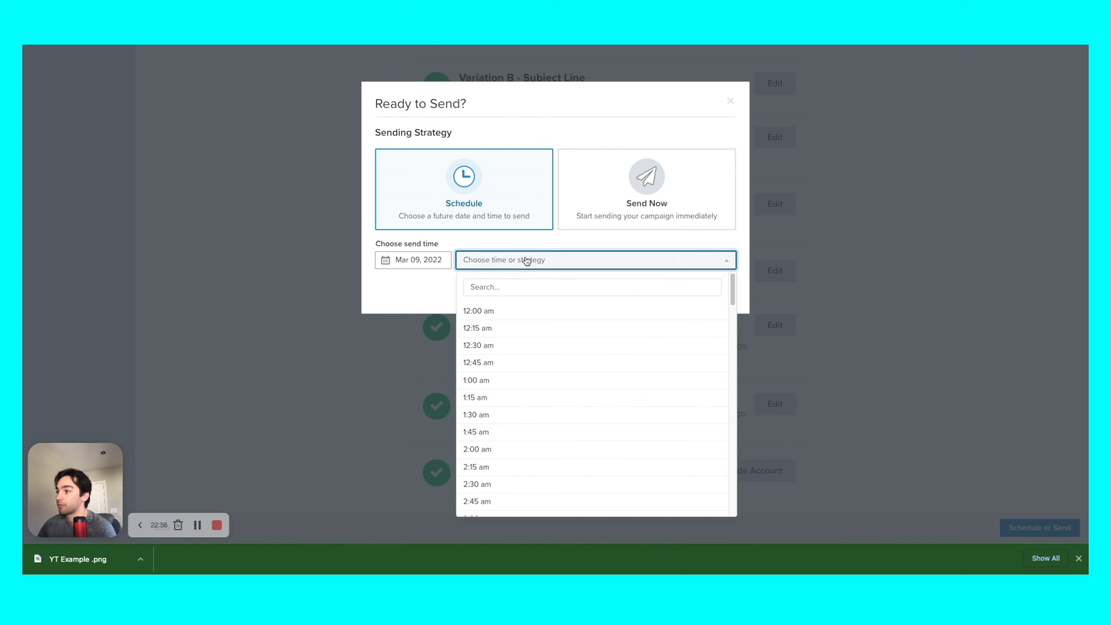
click(505, 345)
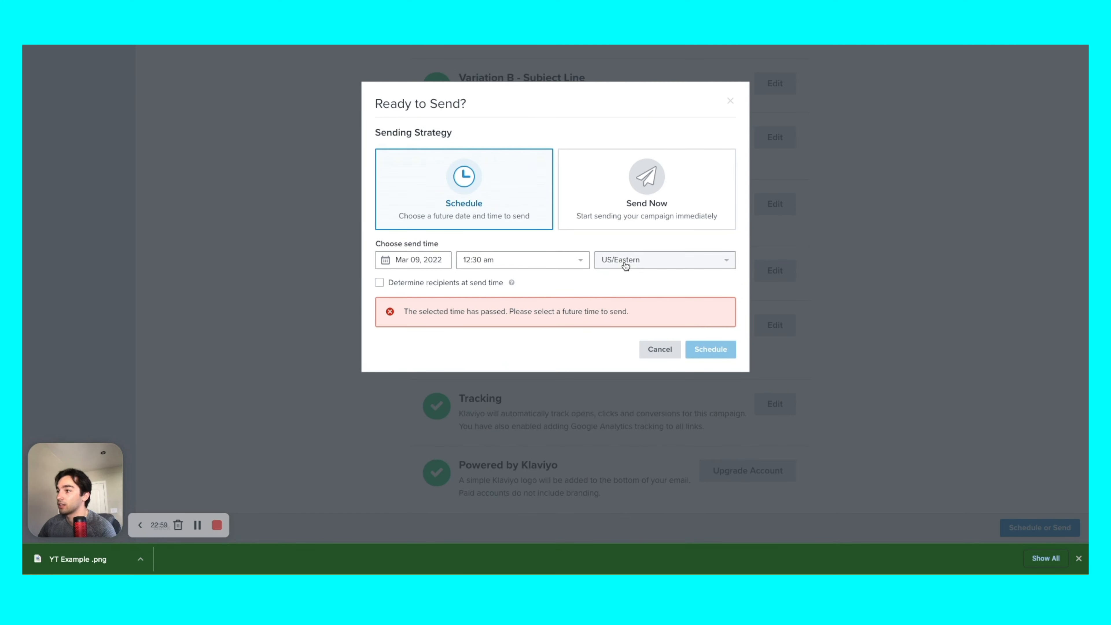